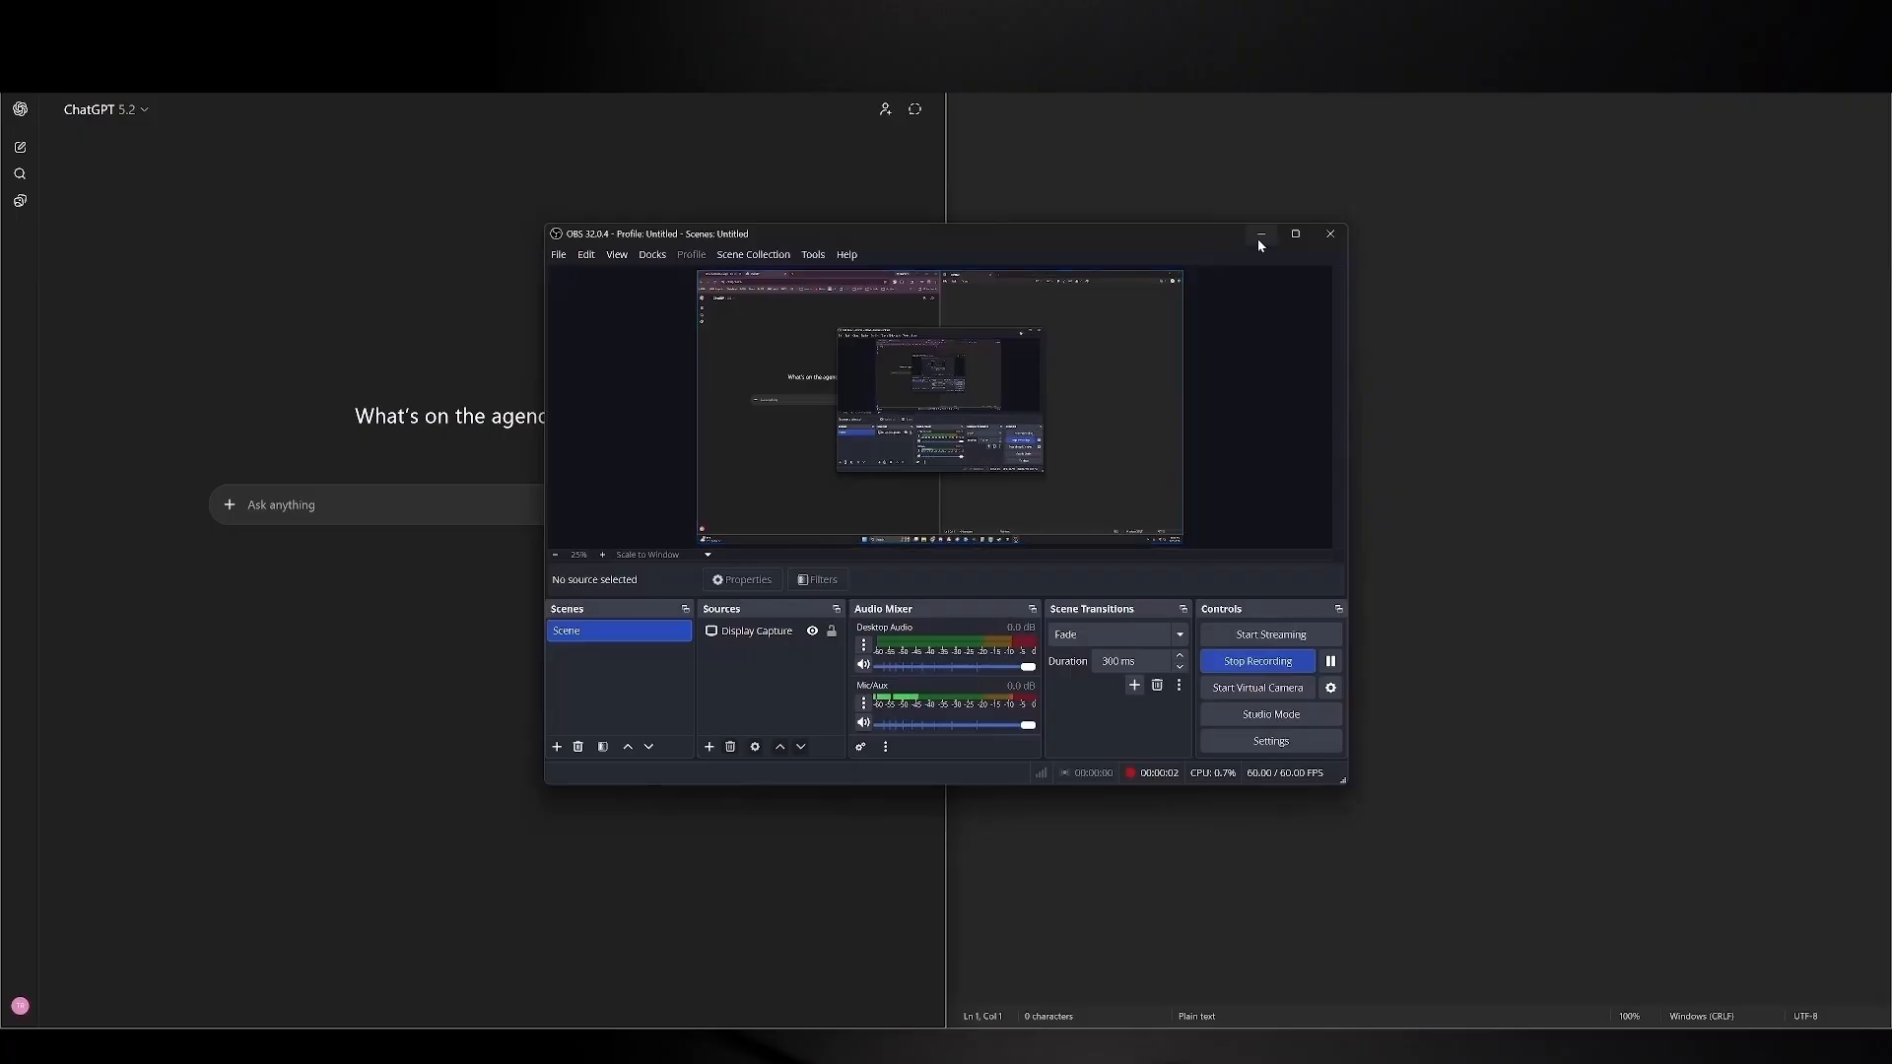
Minimize the OBS window, fill the ChatGPT prompt with the copied website text and add the line "here is the old site"
click(1257, 239)
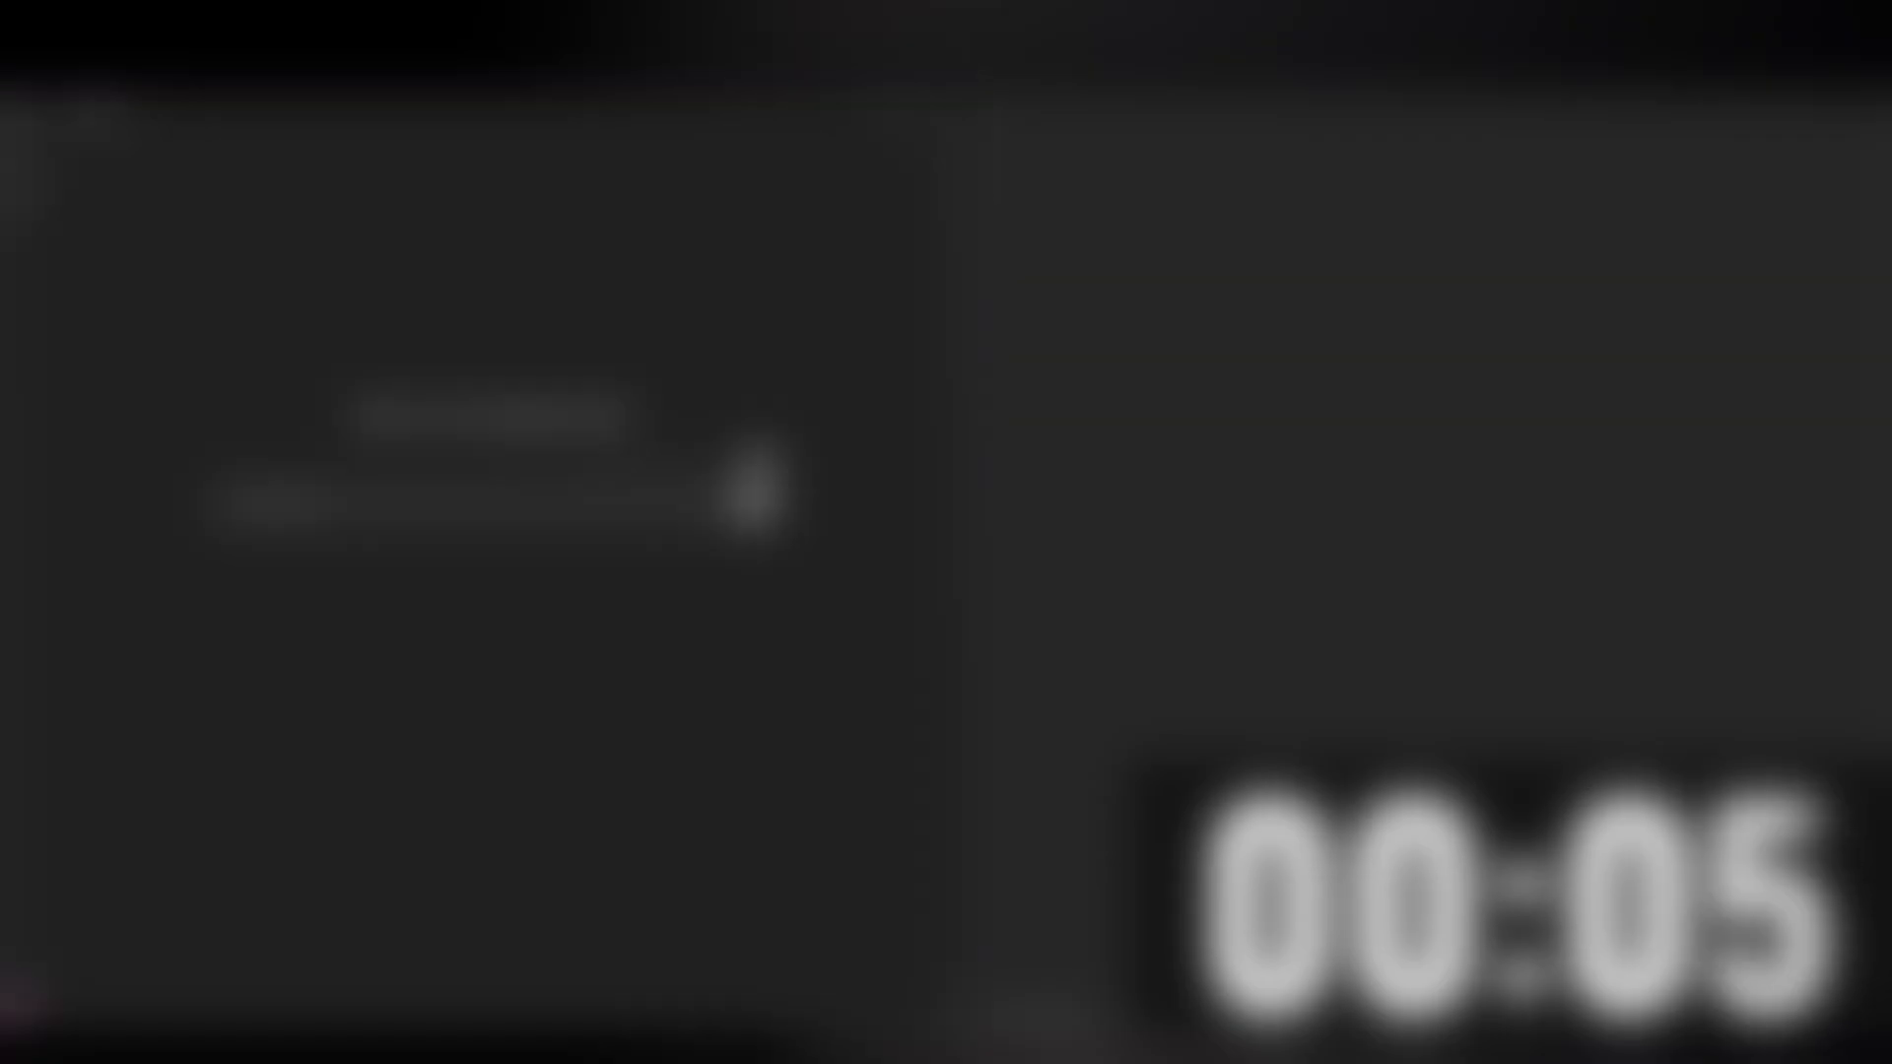
key(ctrl+v)
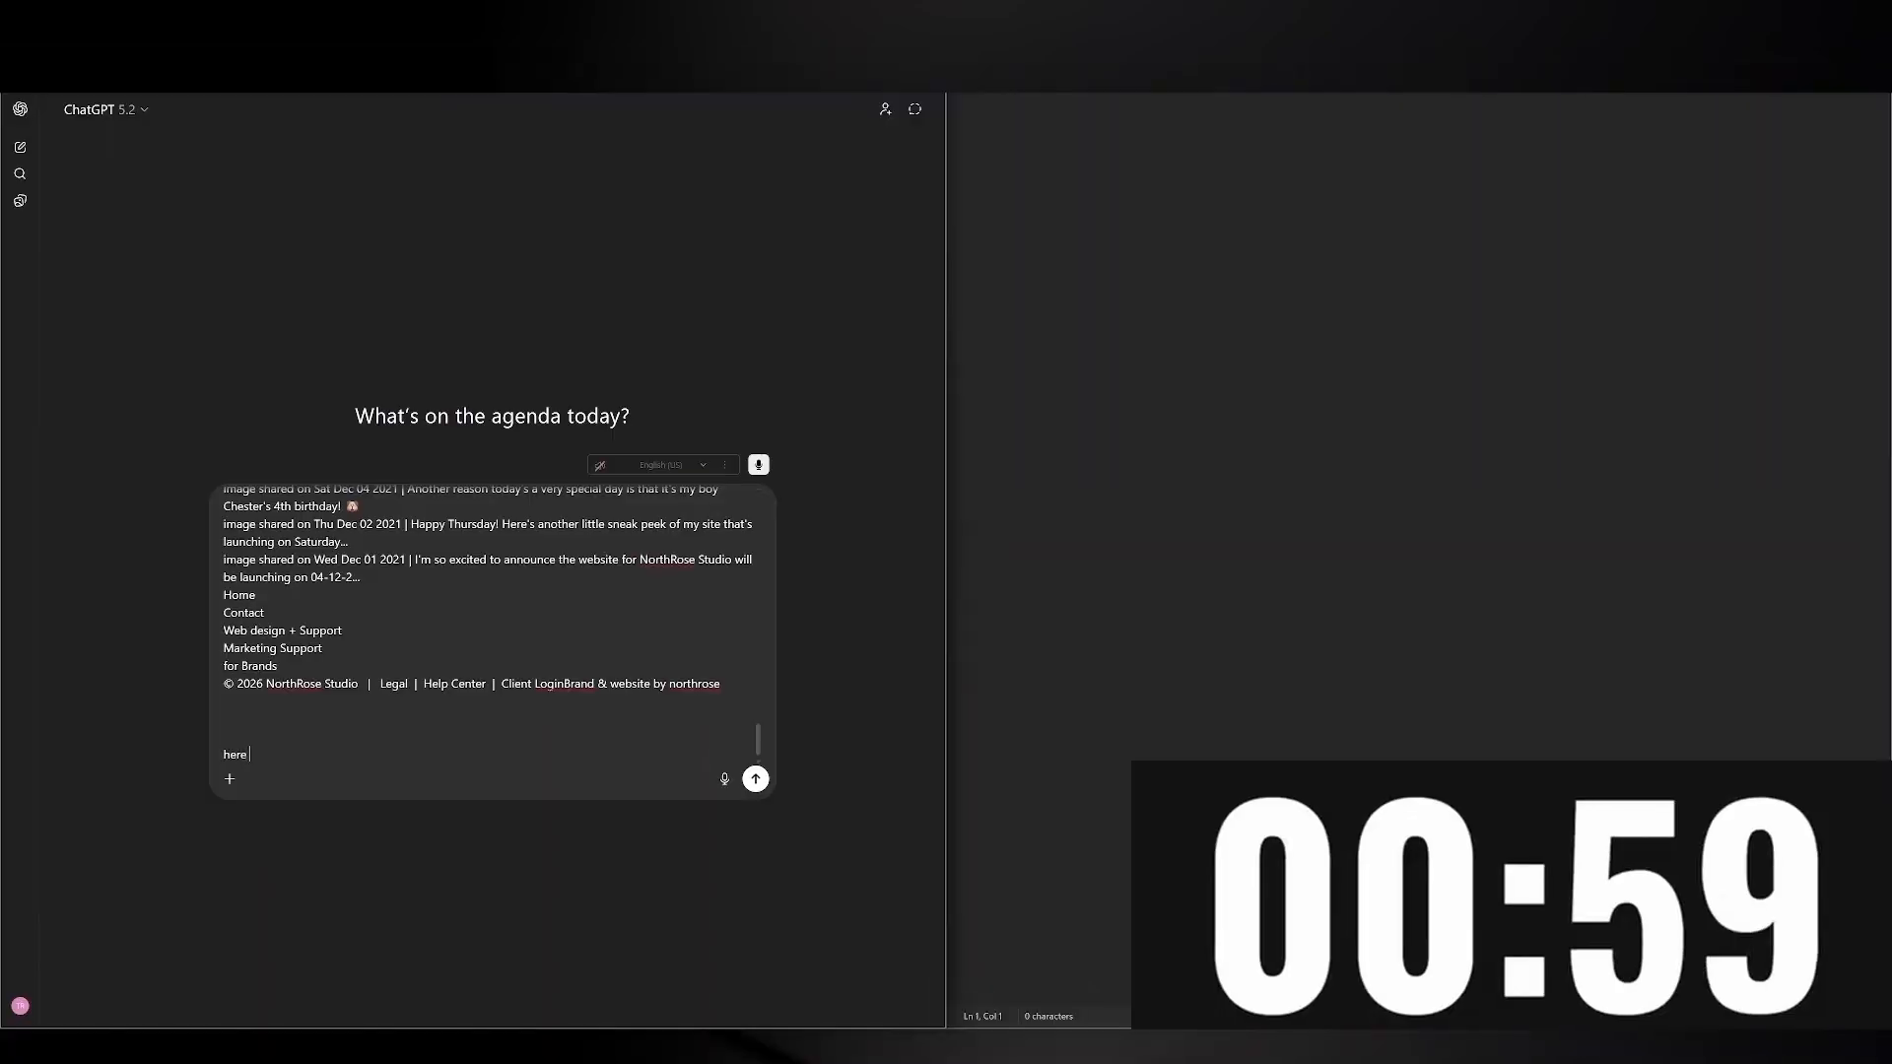
key(BackSpace)
key(BackSpace)
text(i)
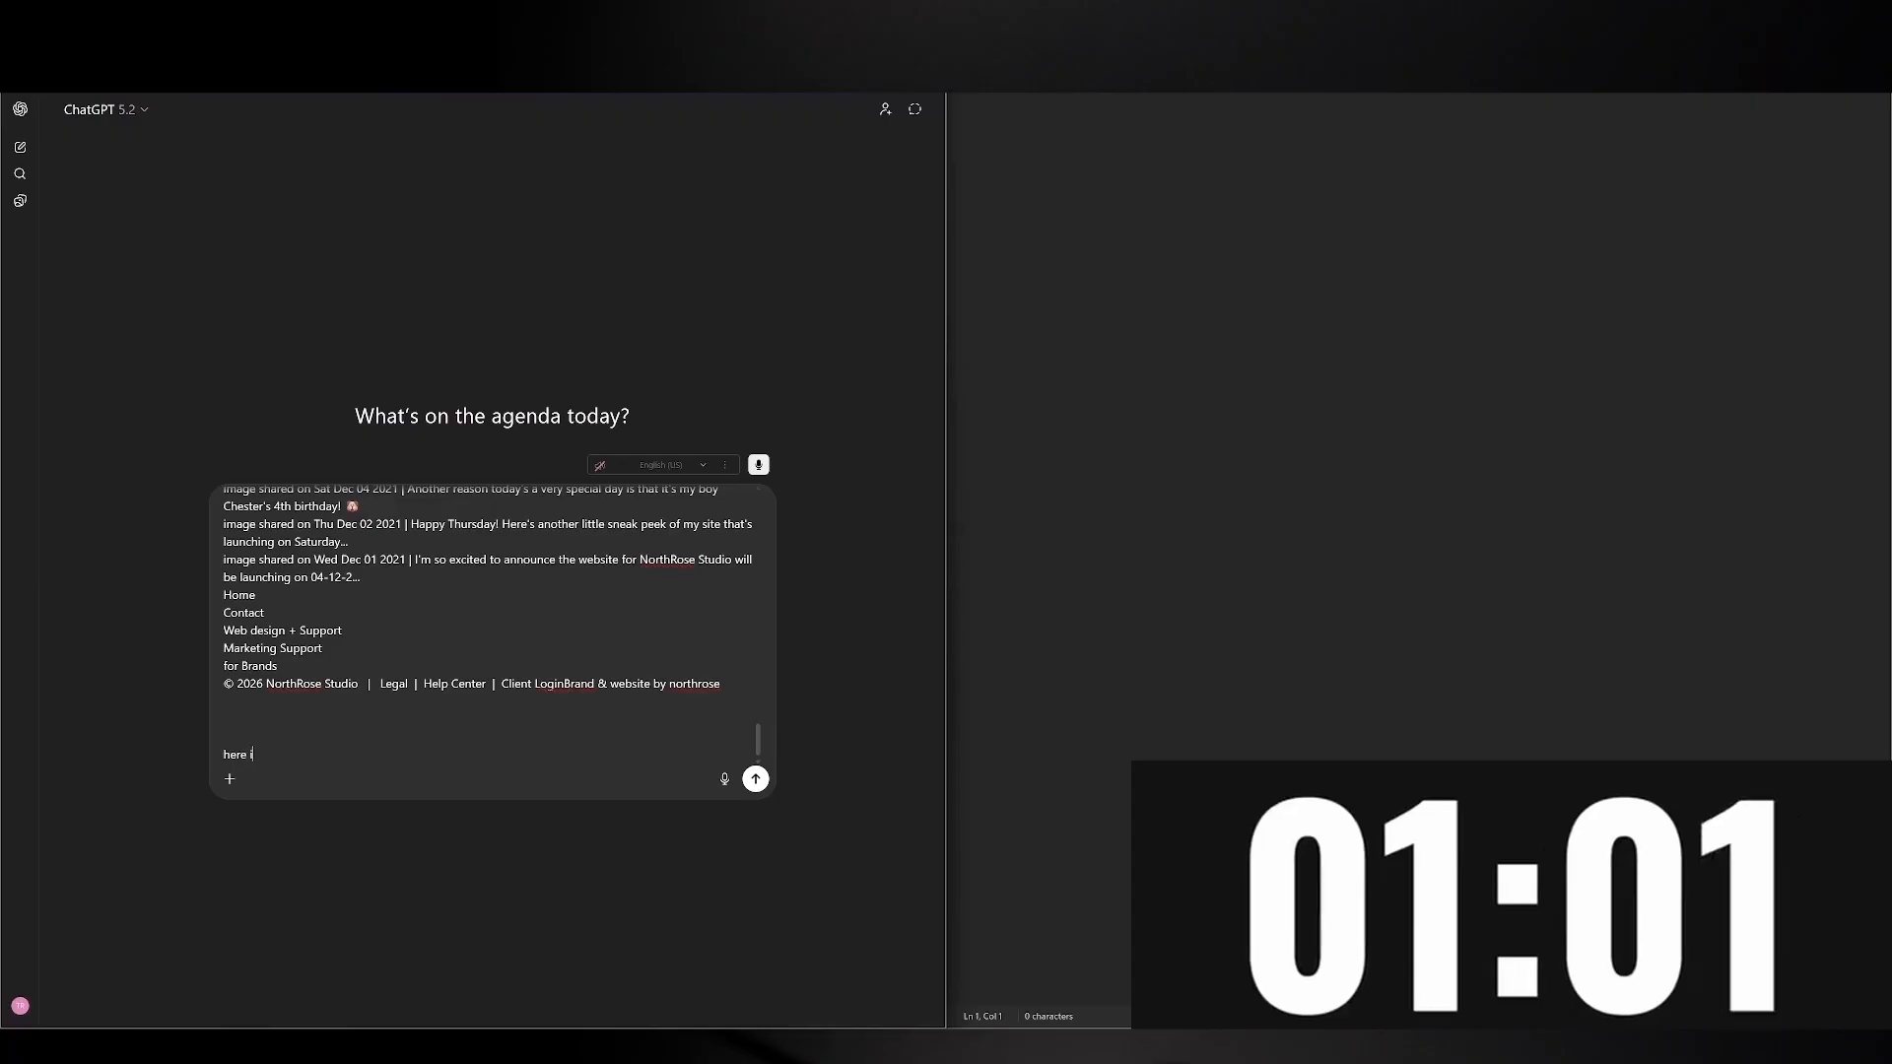
text(s the old)
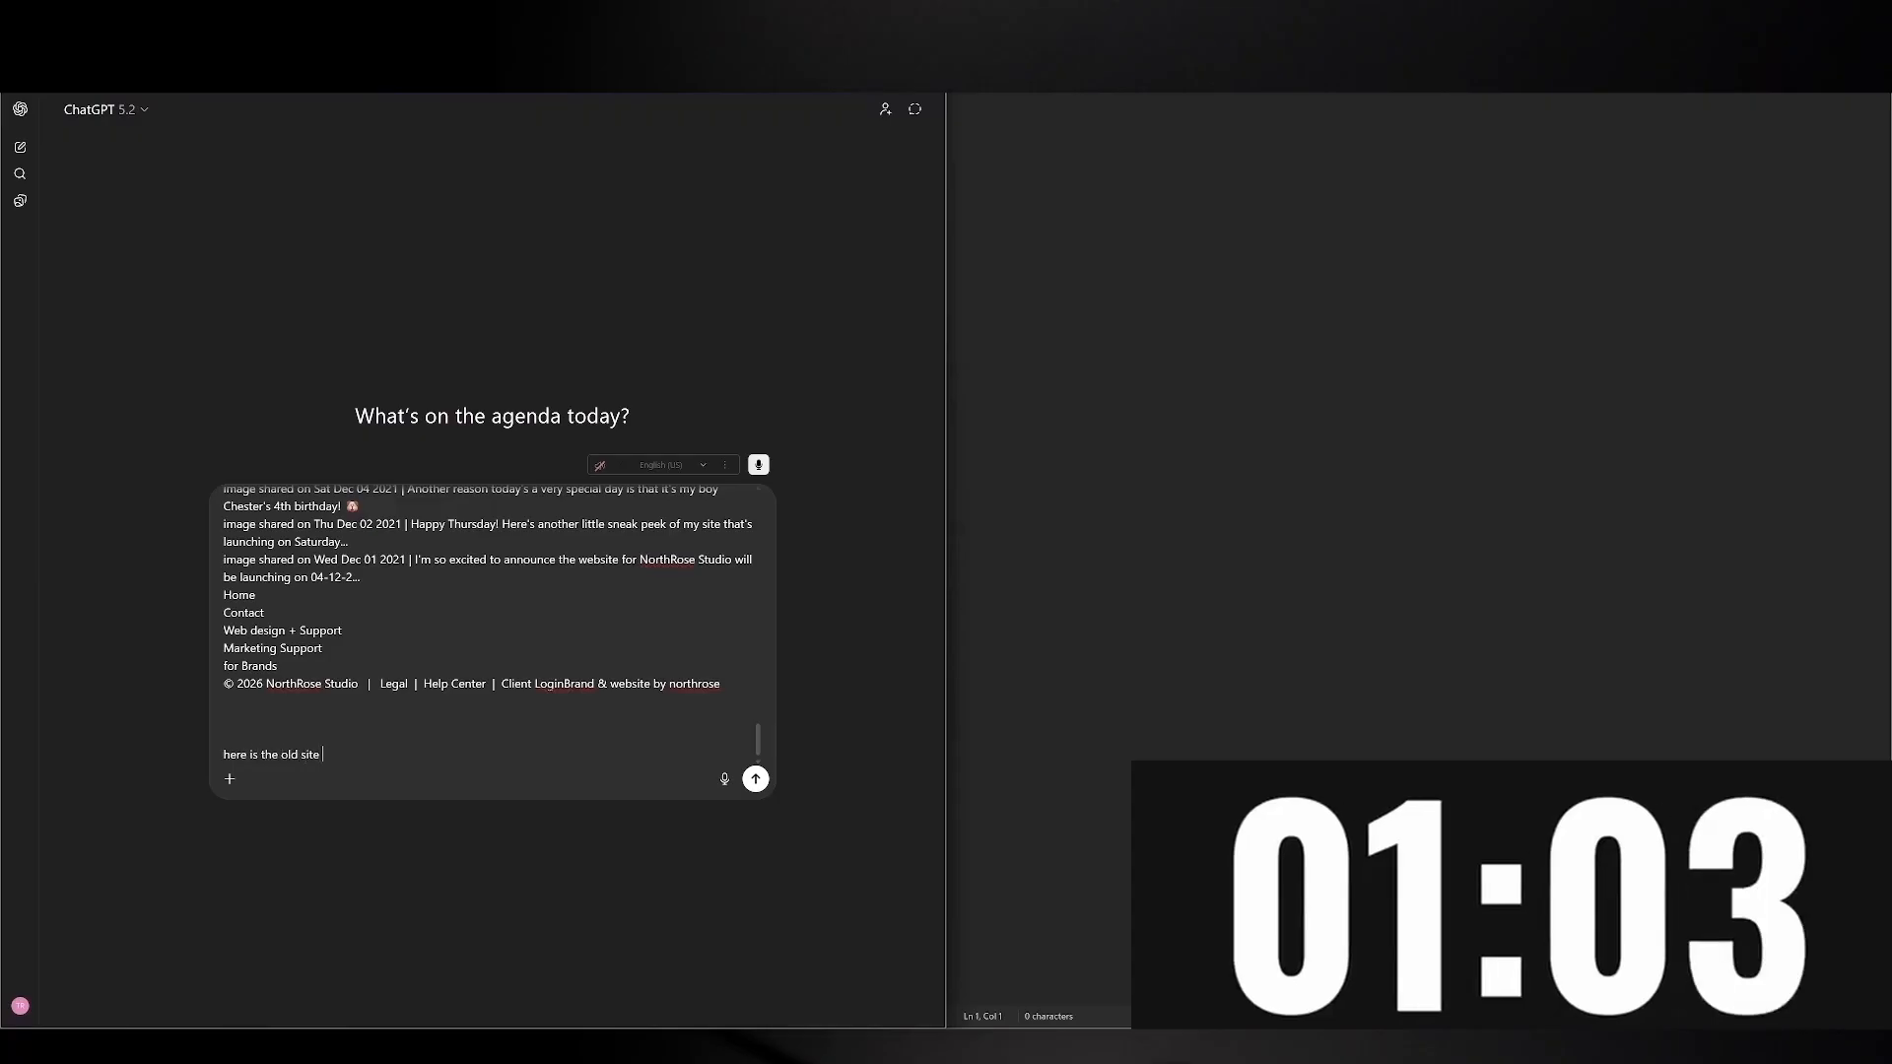
text( site)
key(shift+Return)
key(shift+Return)
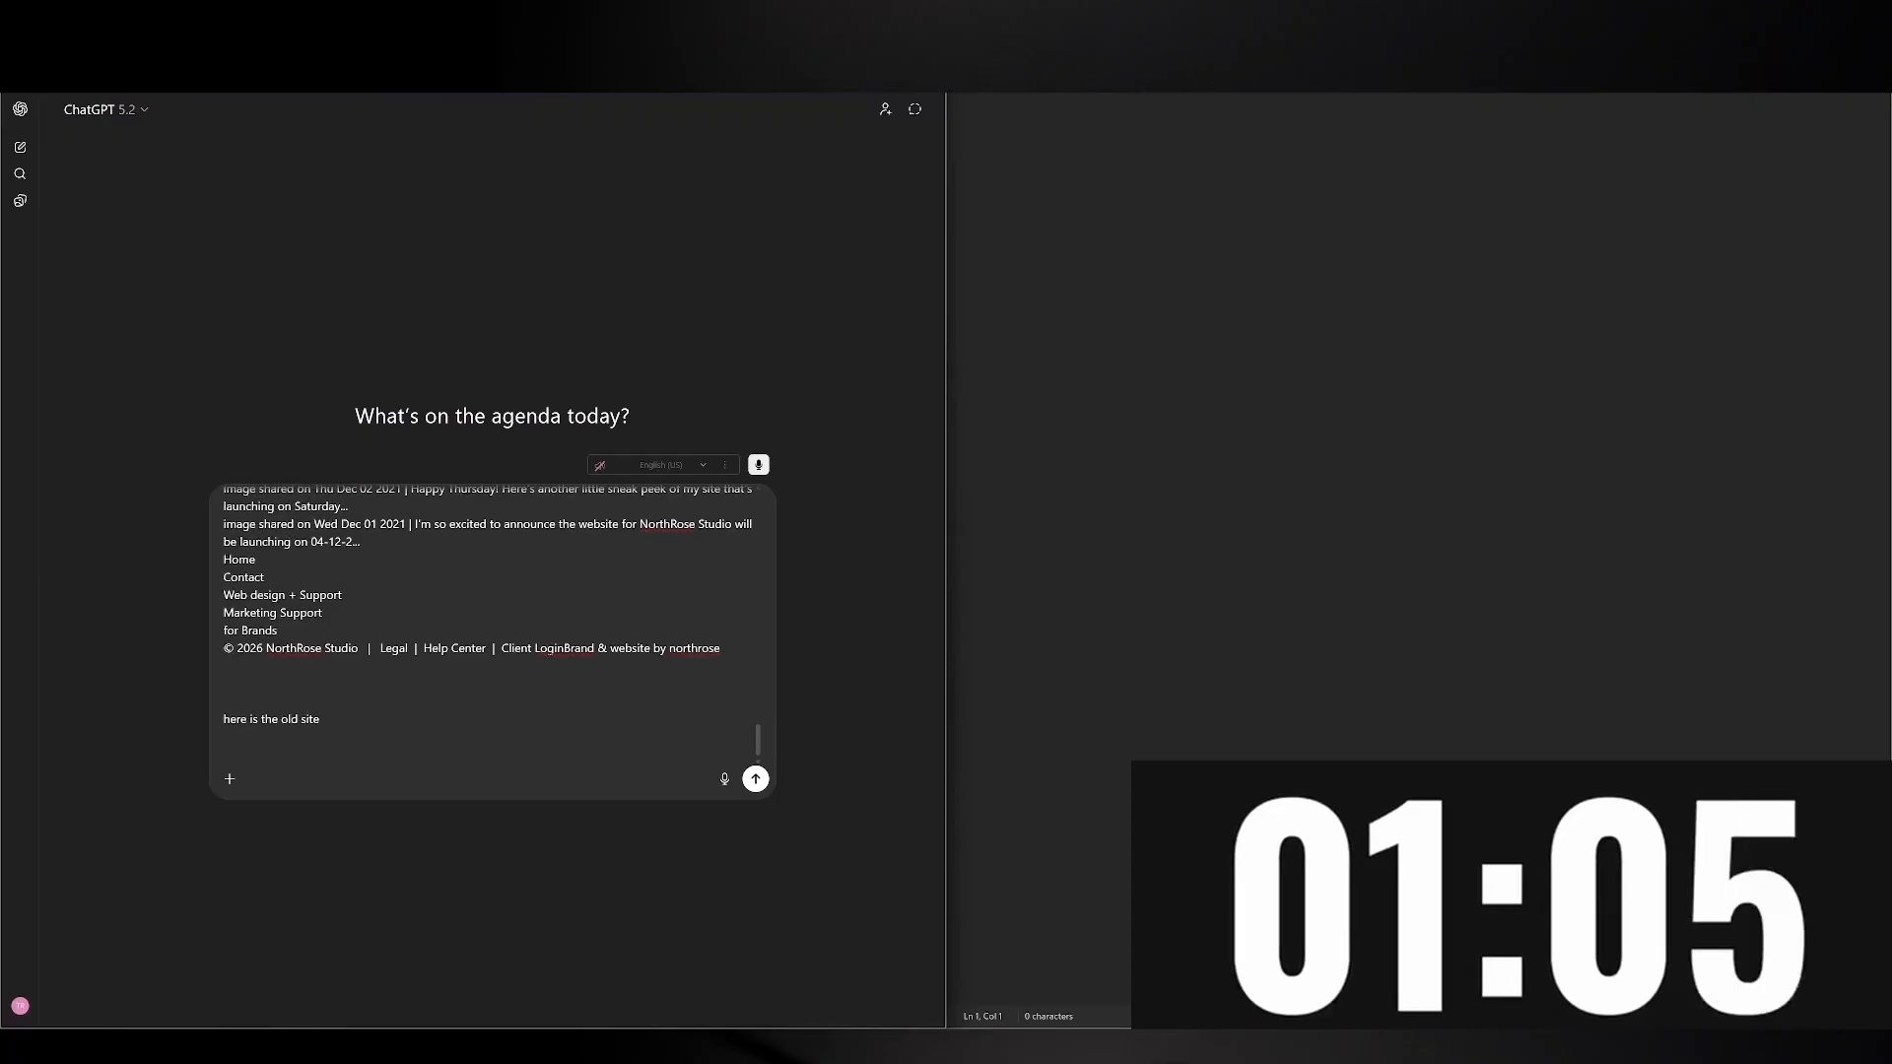
Attach the copied website screenshot to the prompt, add "learn this project" and send it
key(ctrl+v)
key(shift+Return)
key(shift+Return)
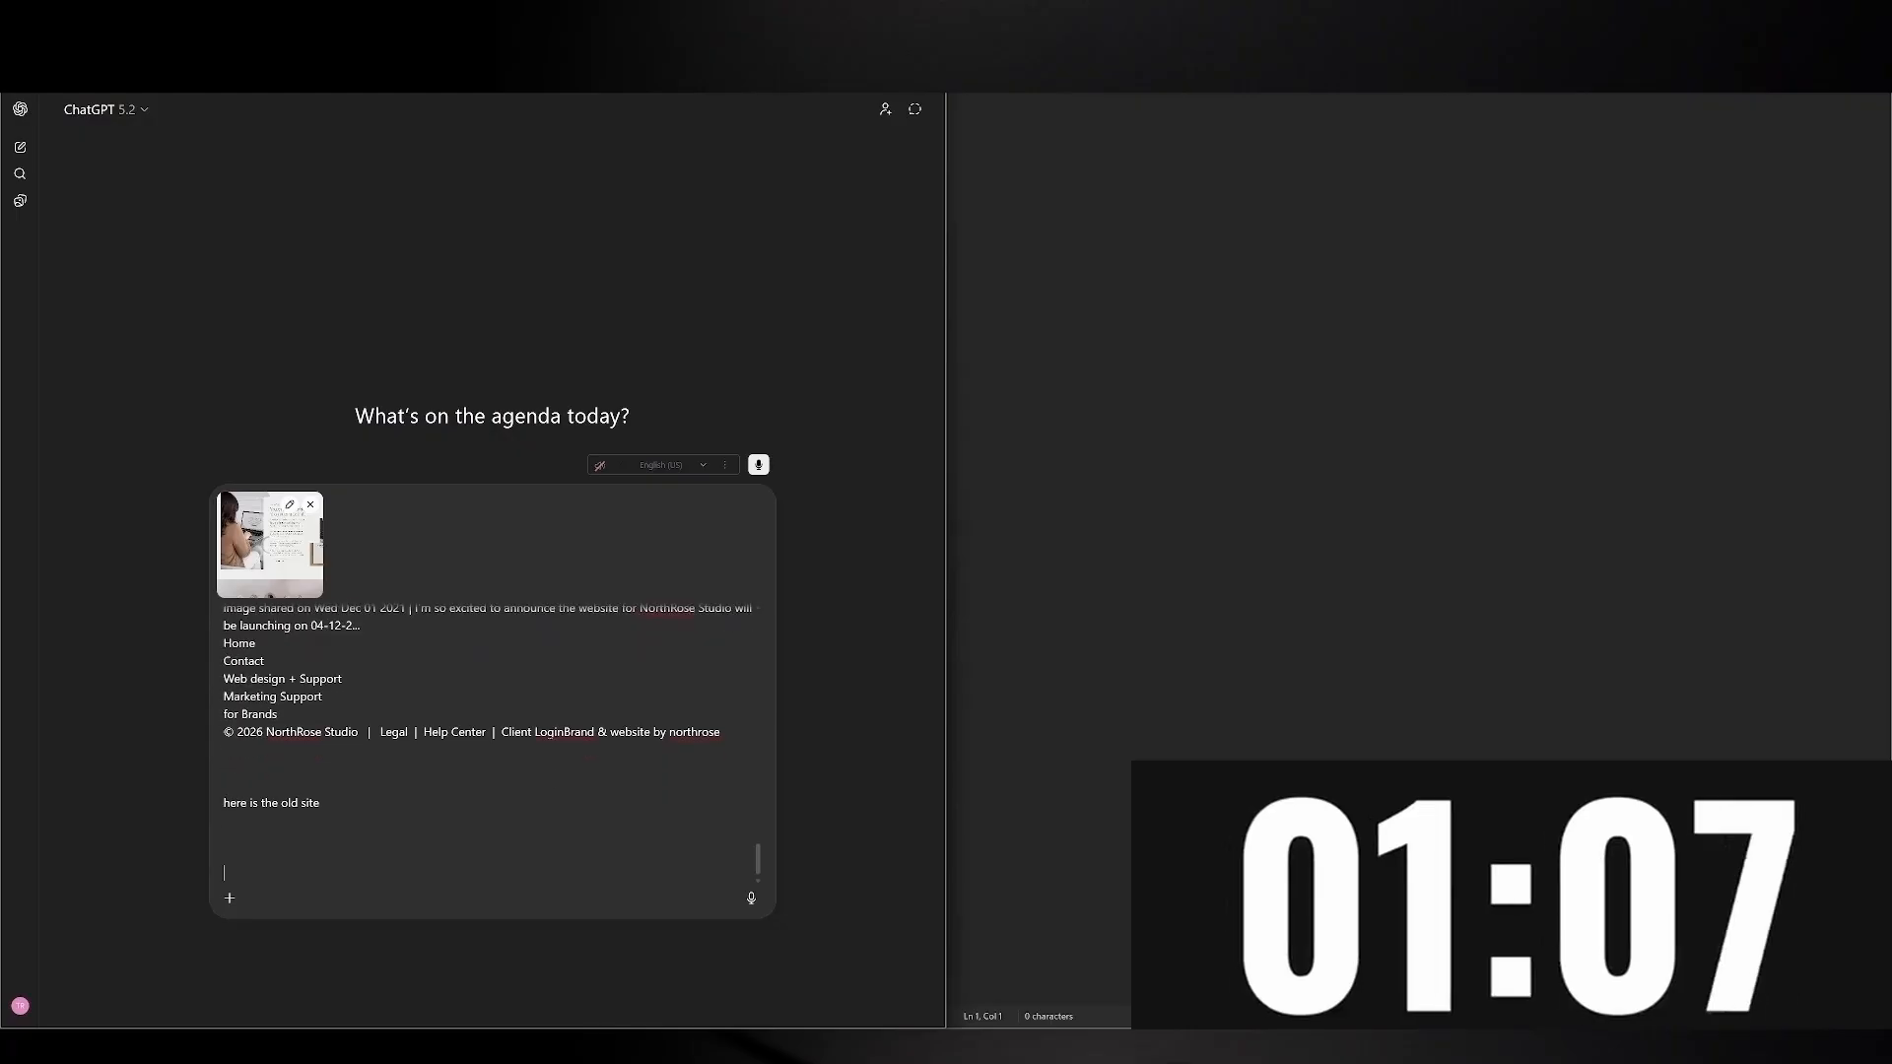
text(learn this)
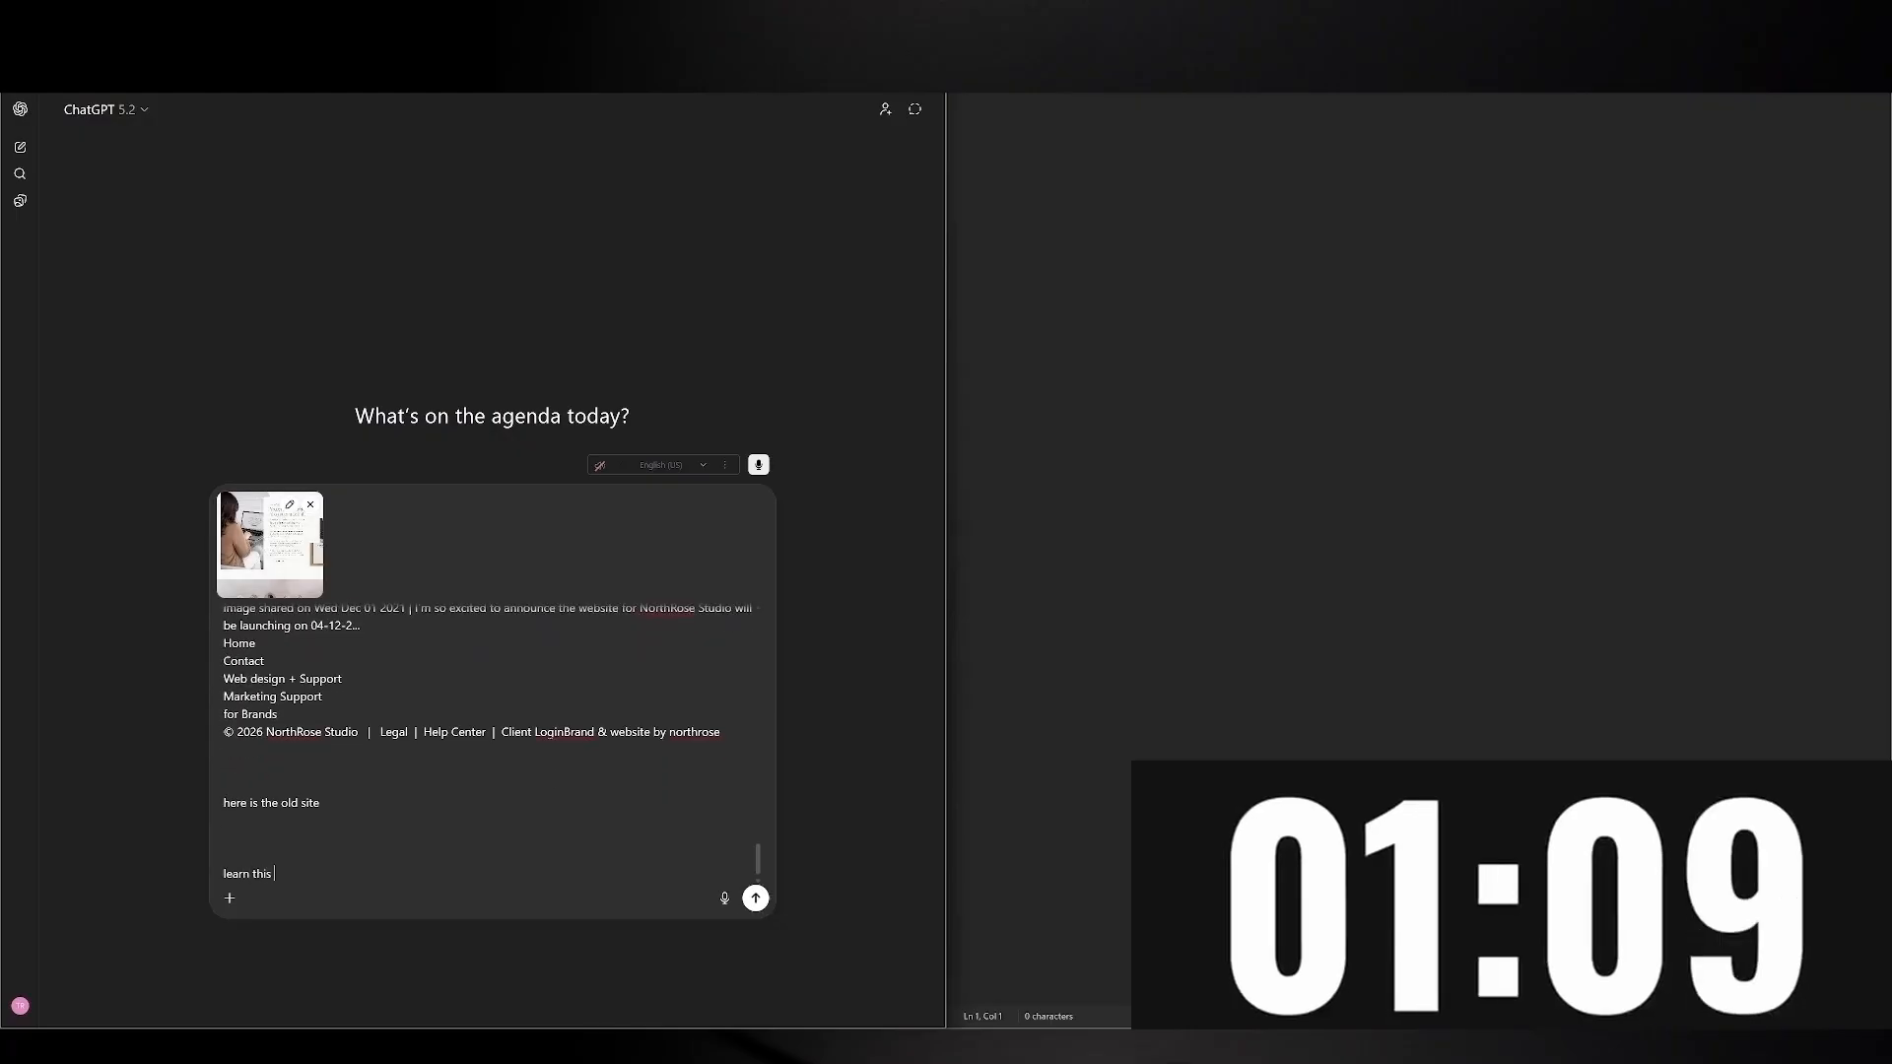
text( project)
key(Return)
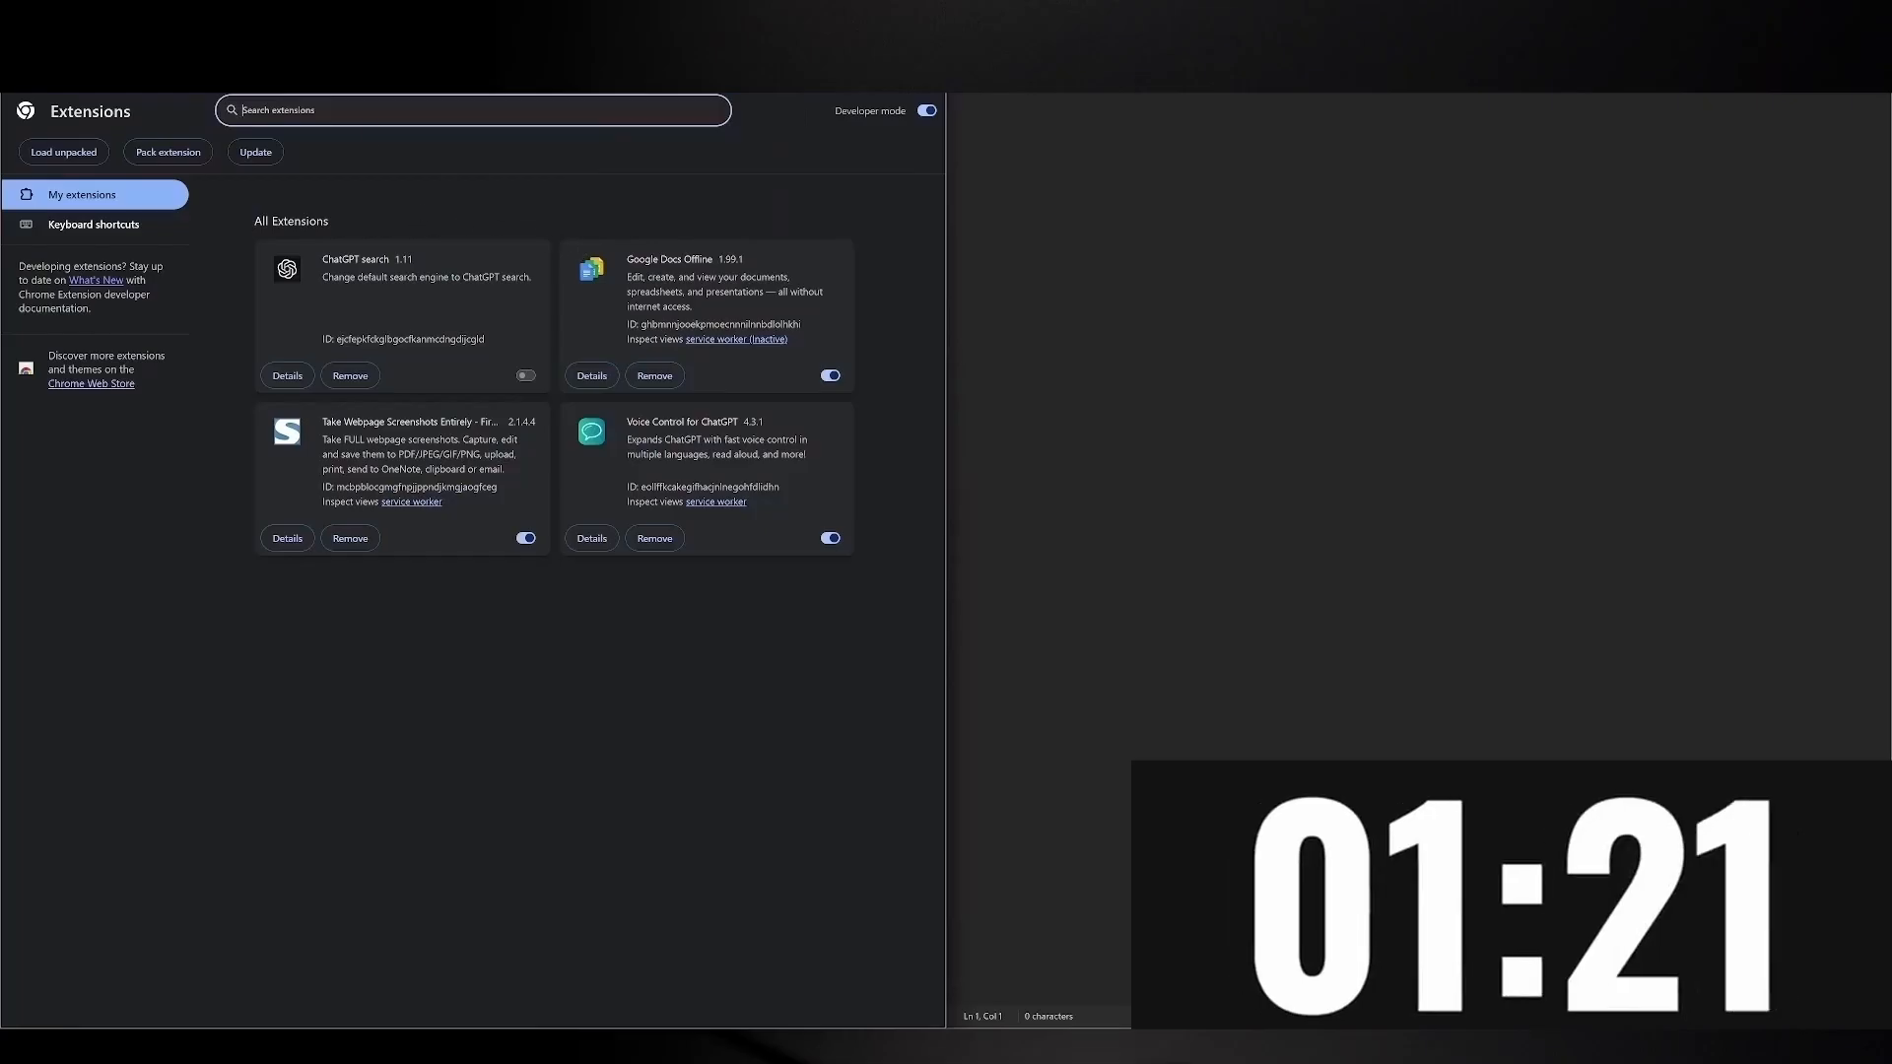
Look for "save all images" among the installed extensions and search the Chrome Web Store for "images"
text(save all images)
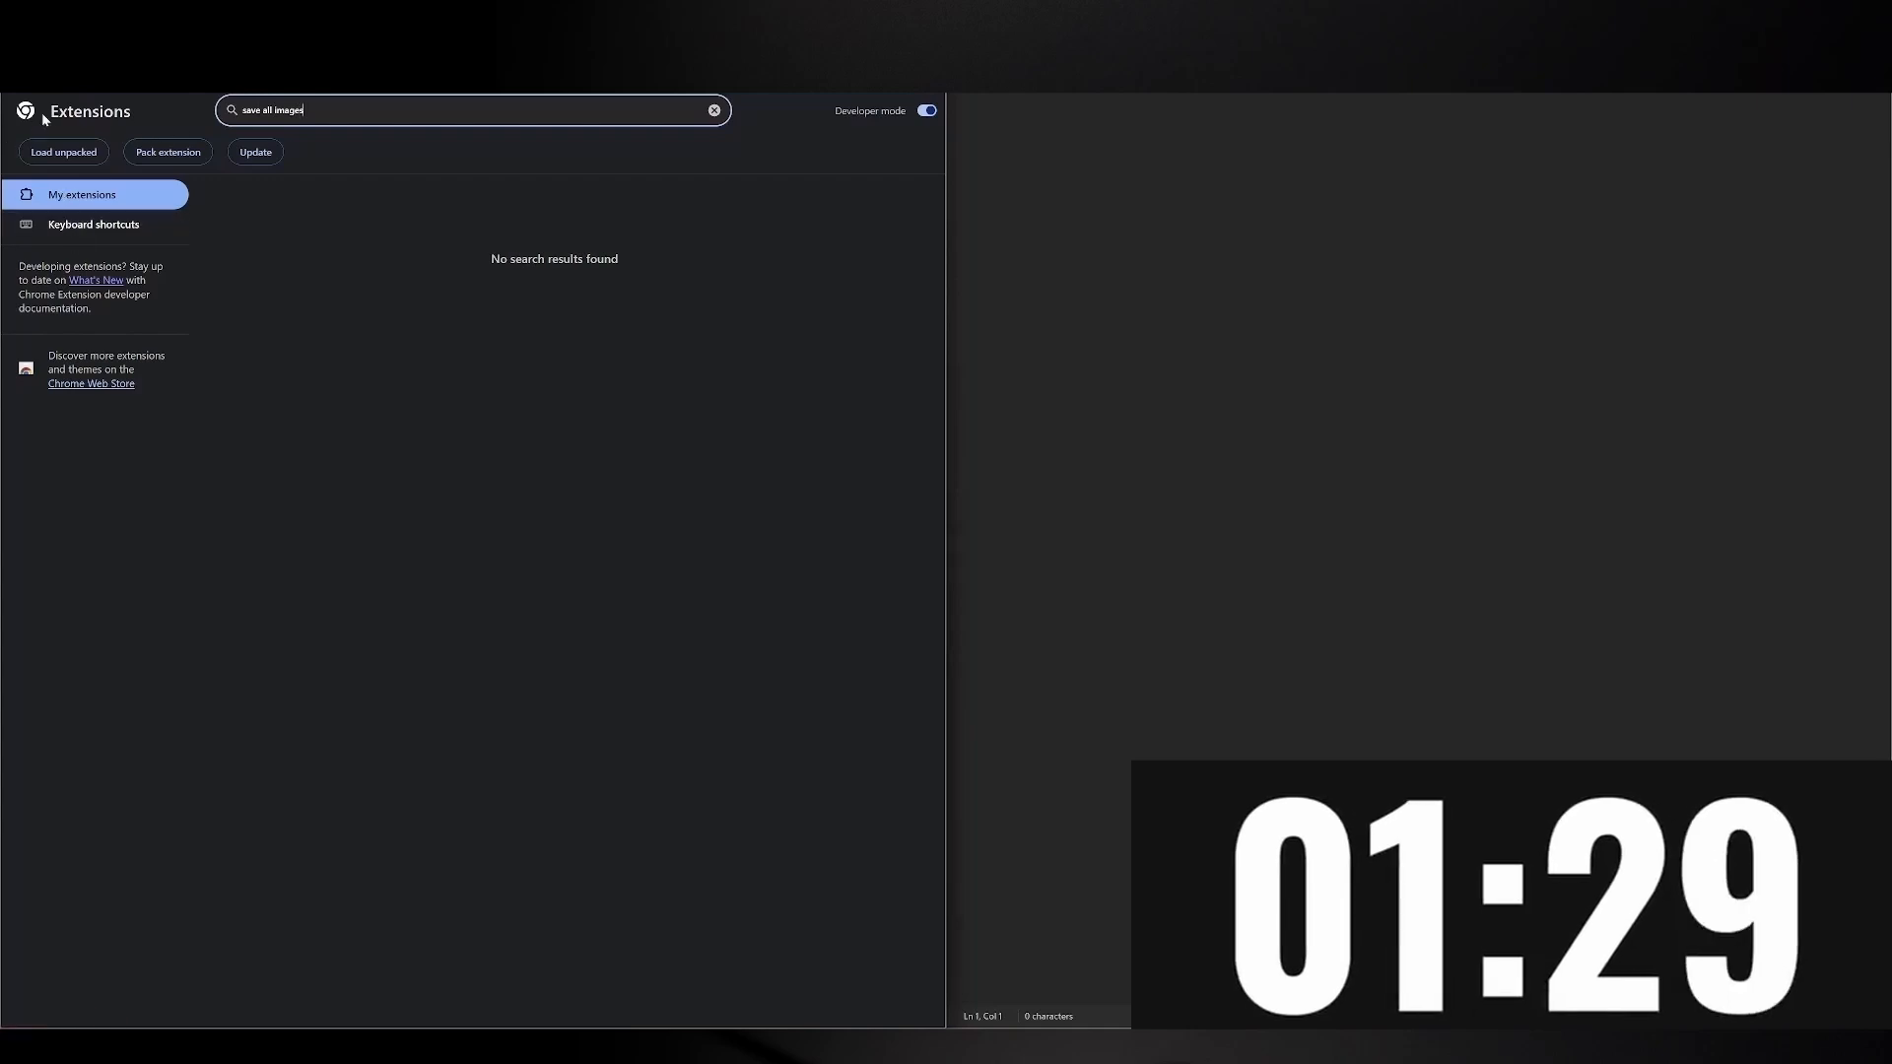
click(82, 382)
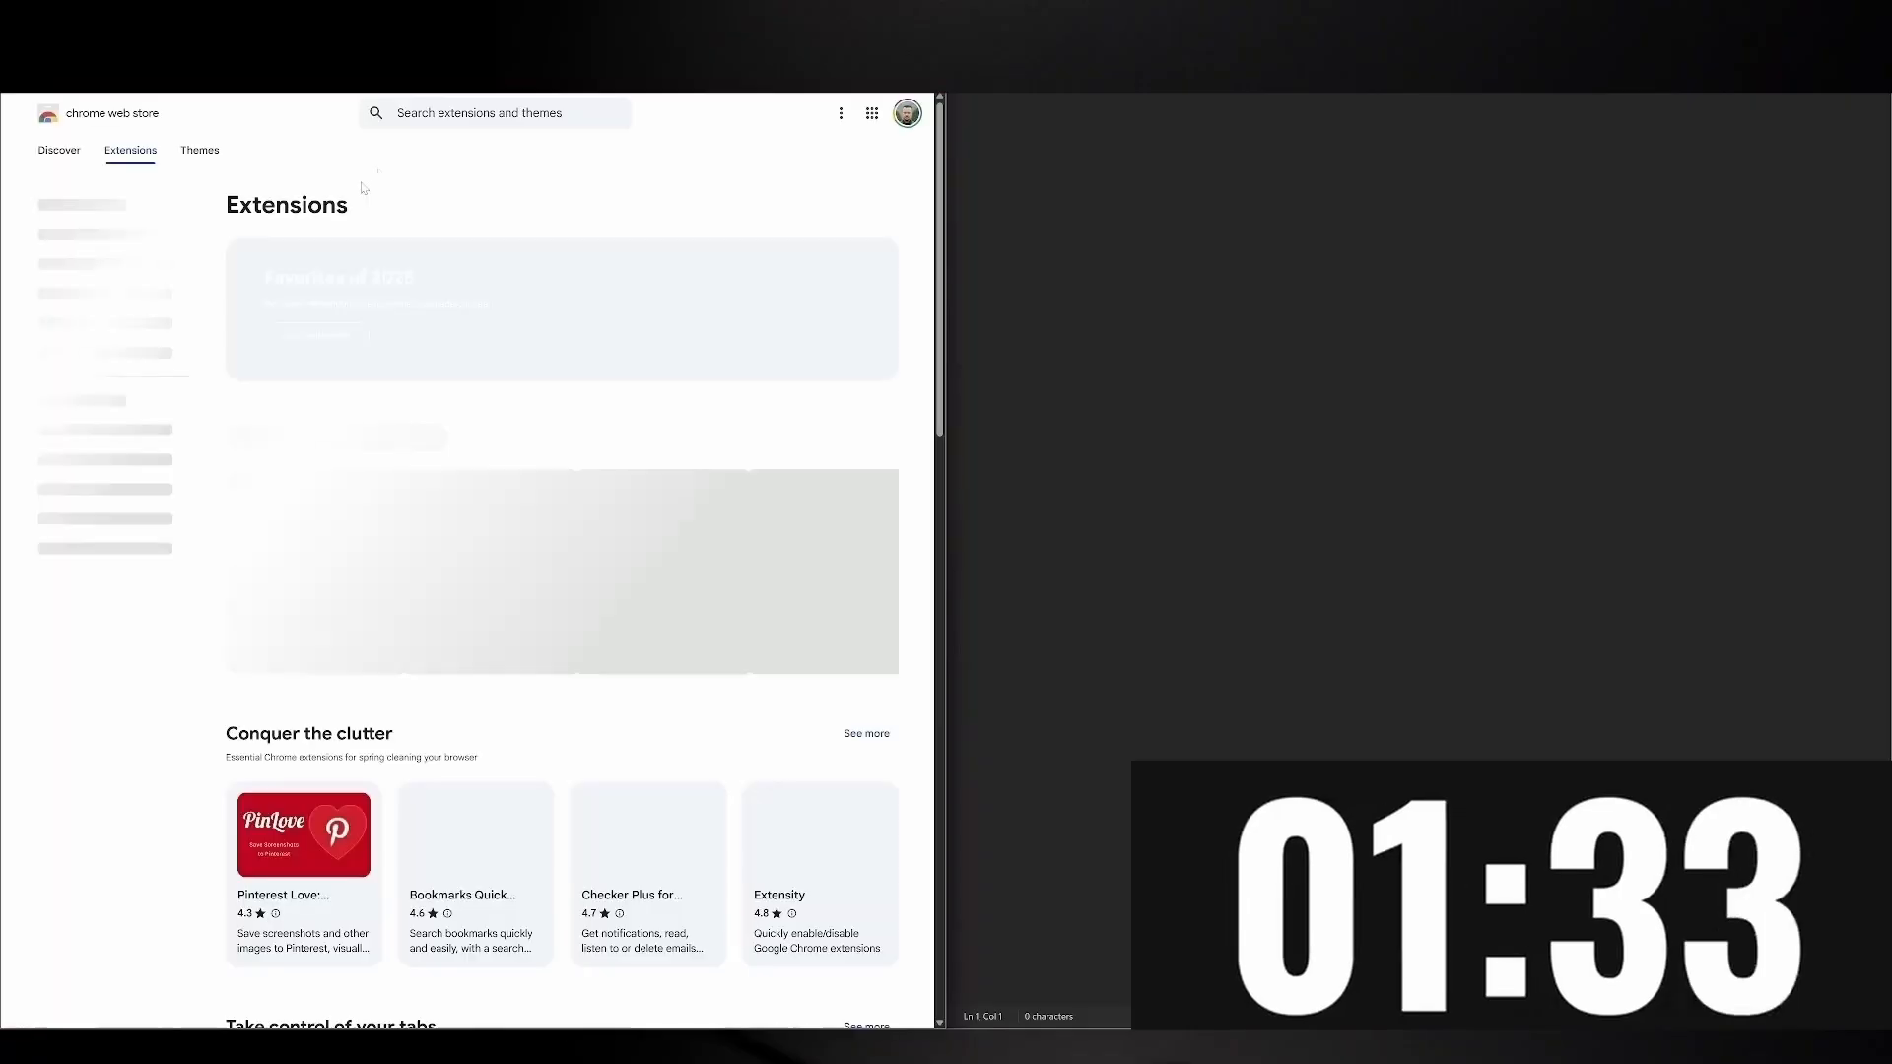
click(450, 113)
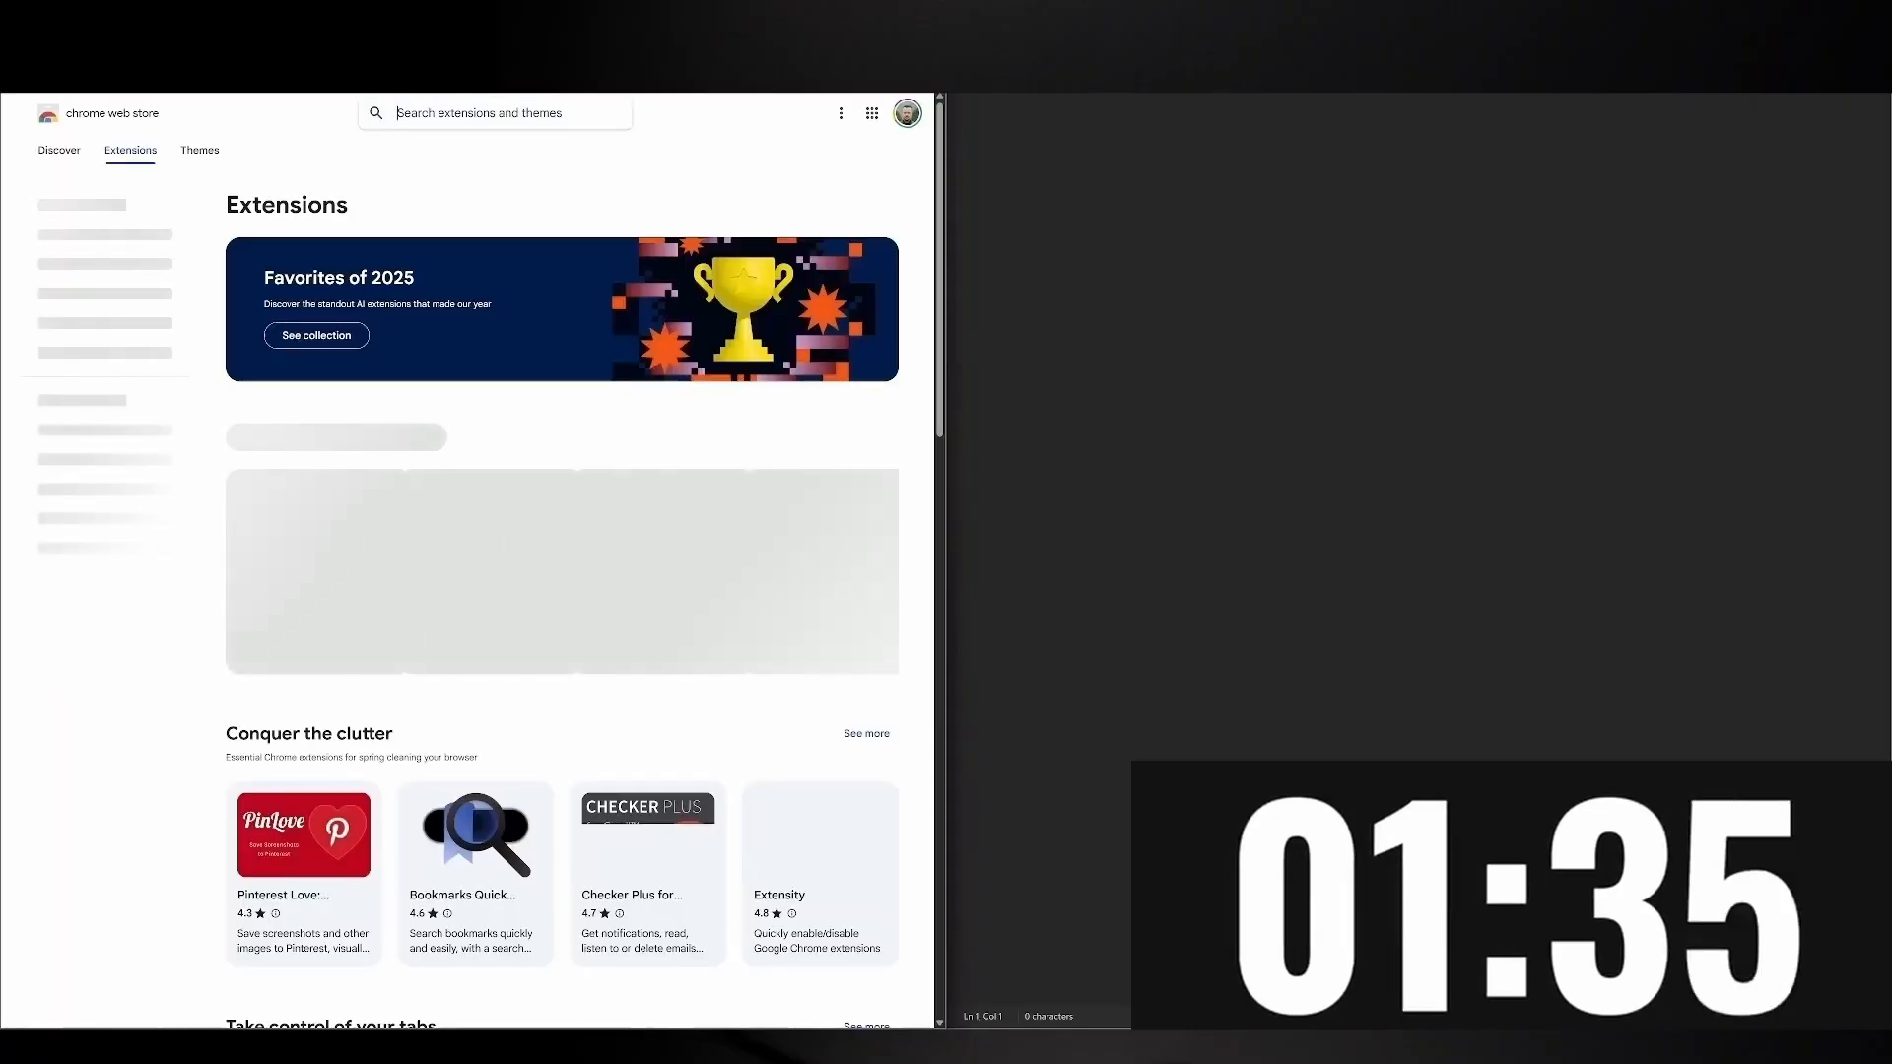
text(images)
key(Return)
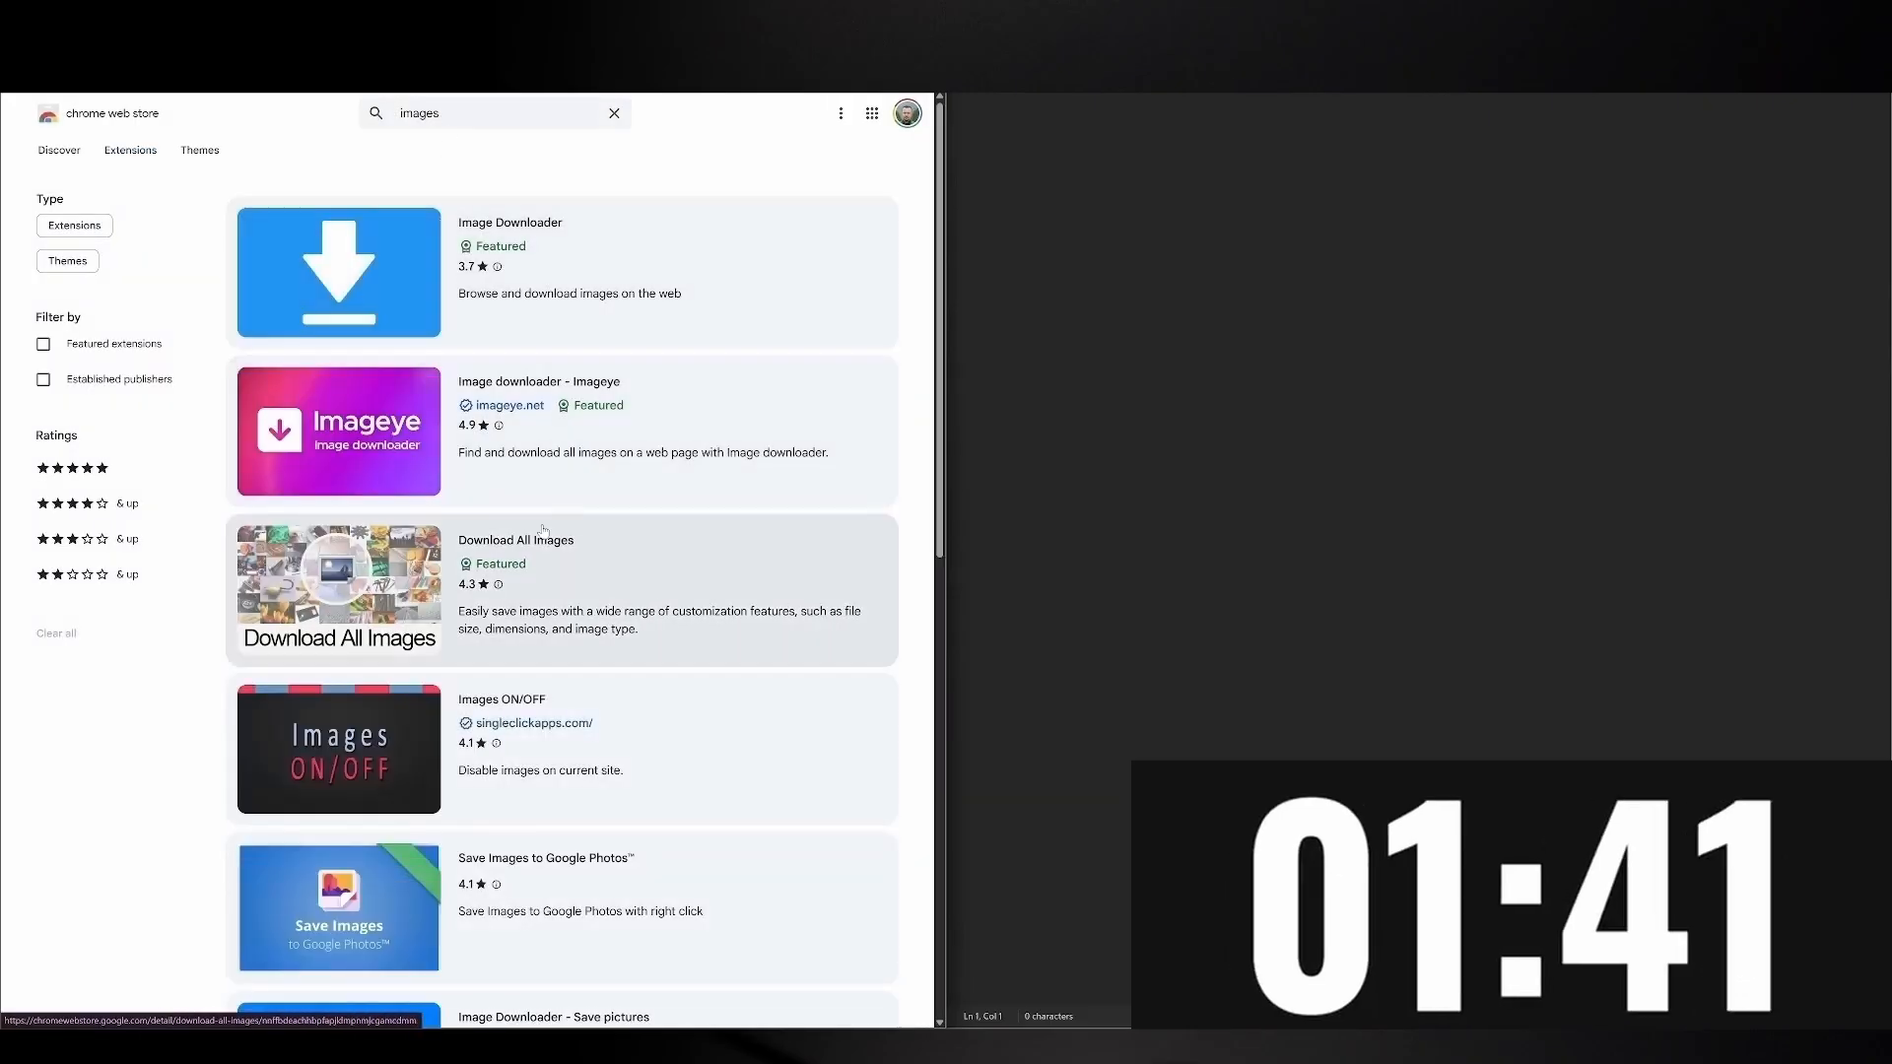
Add the Download All Images extension to Chrome and approve its permissions
click(512, 541)
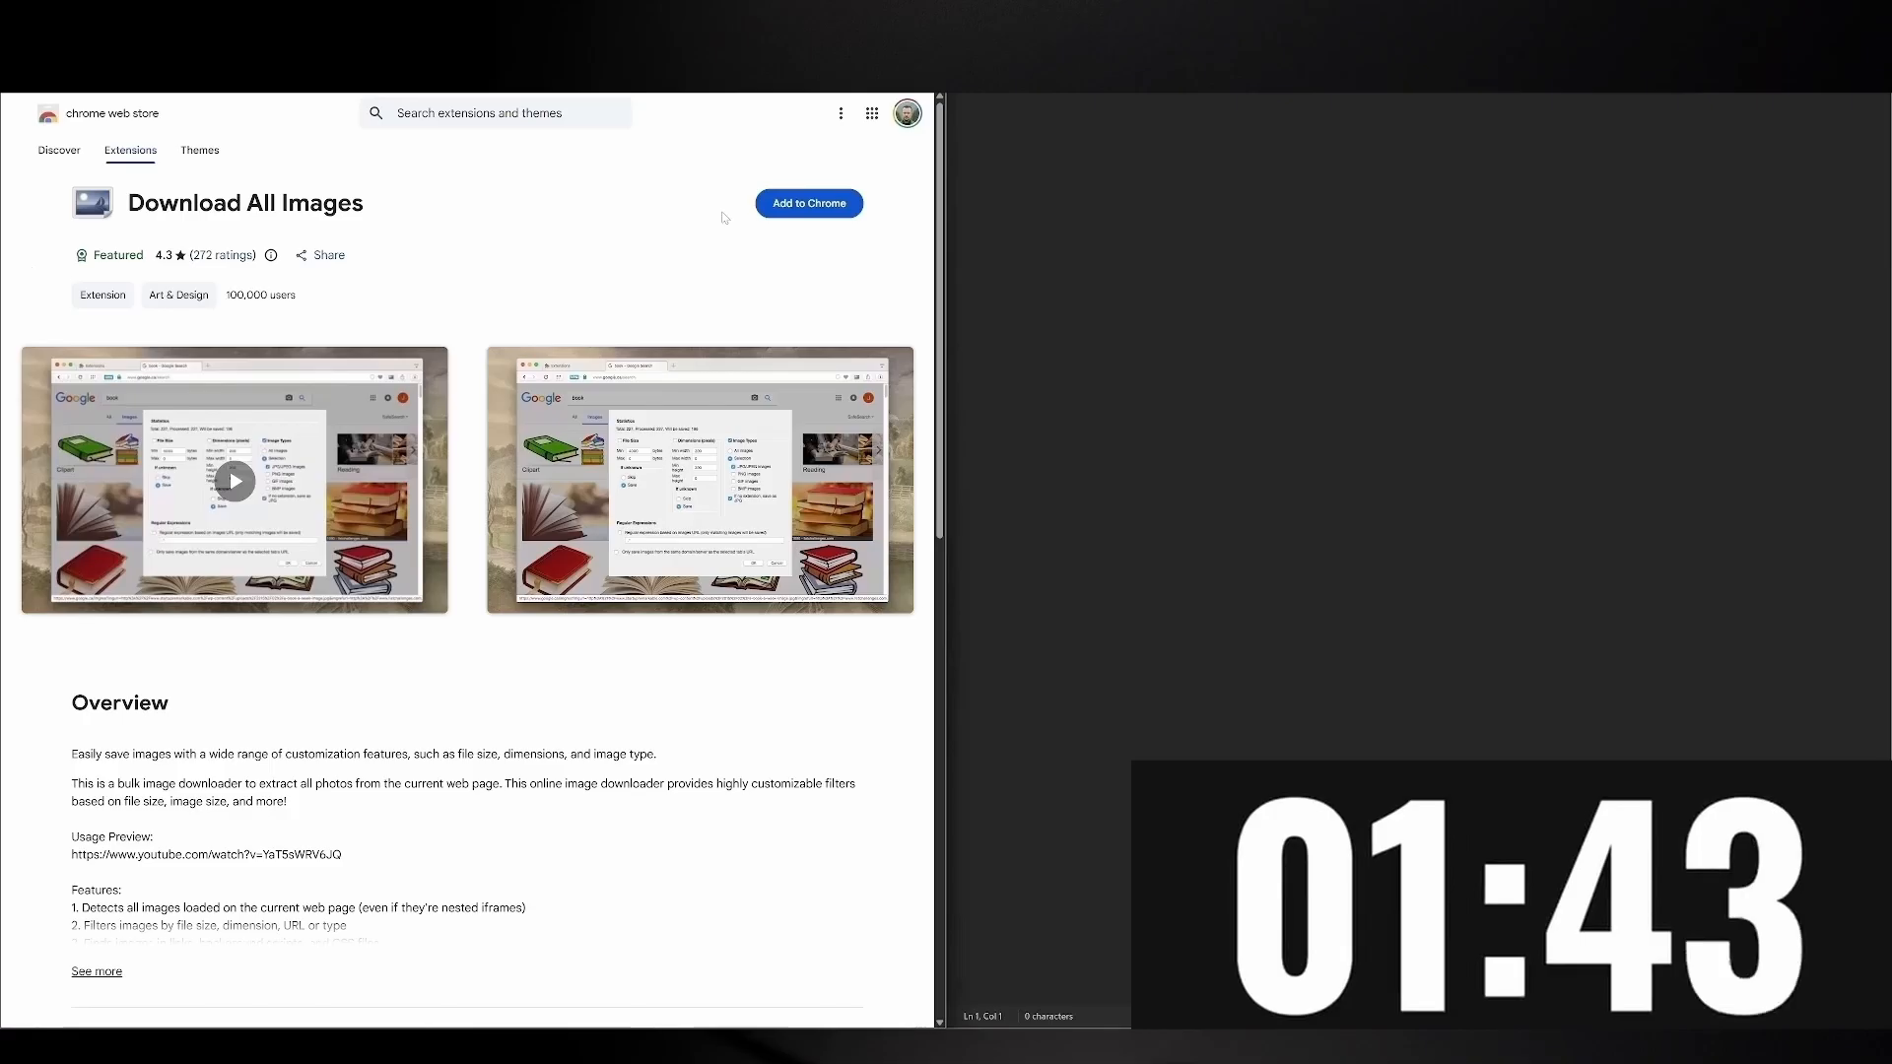
click(802, 204)
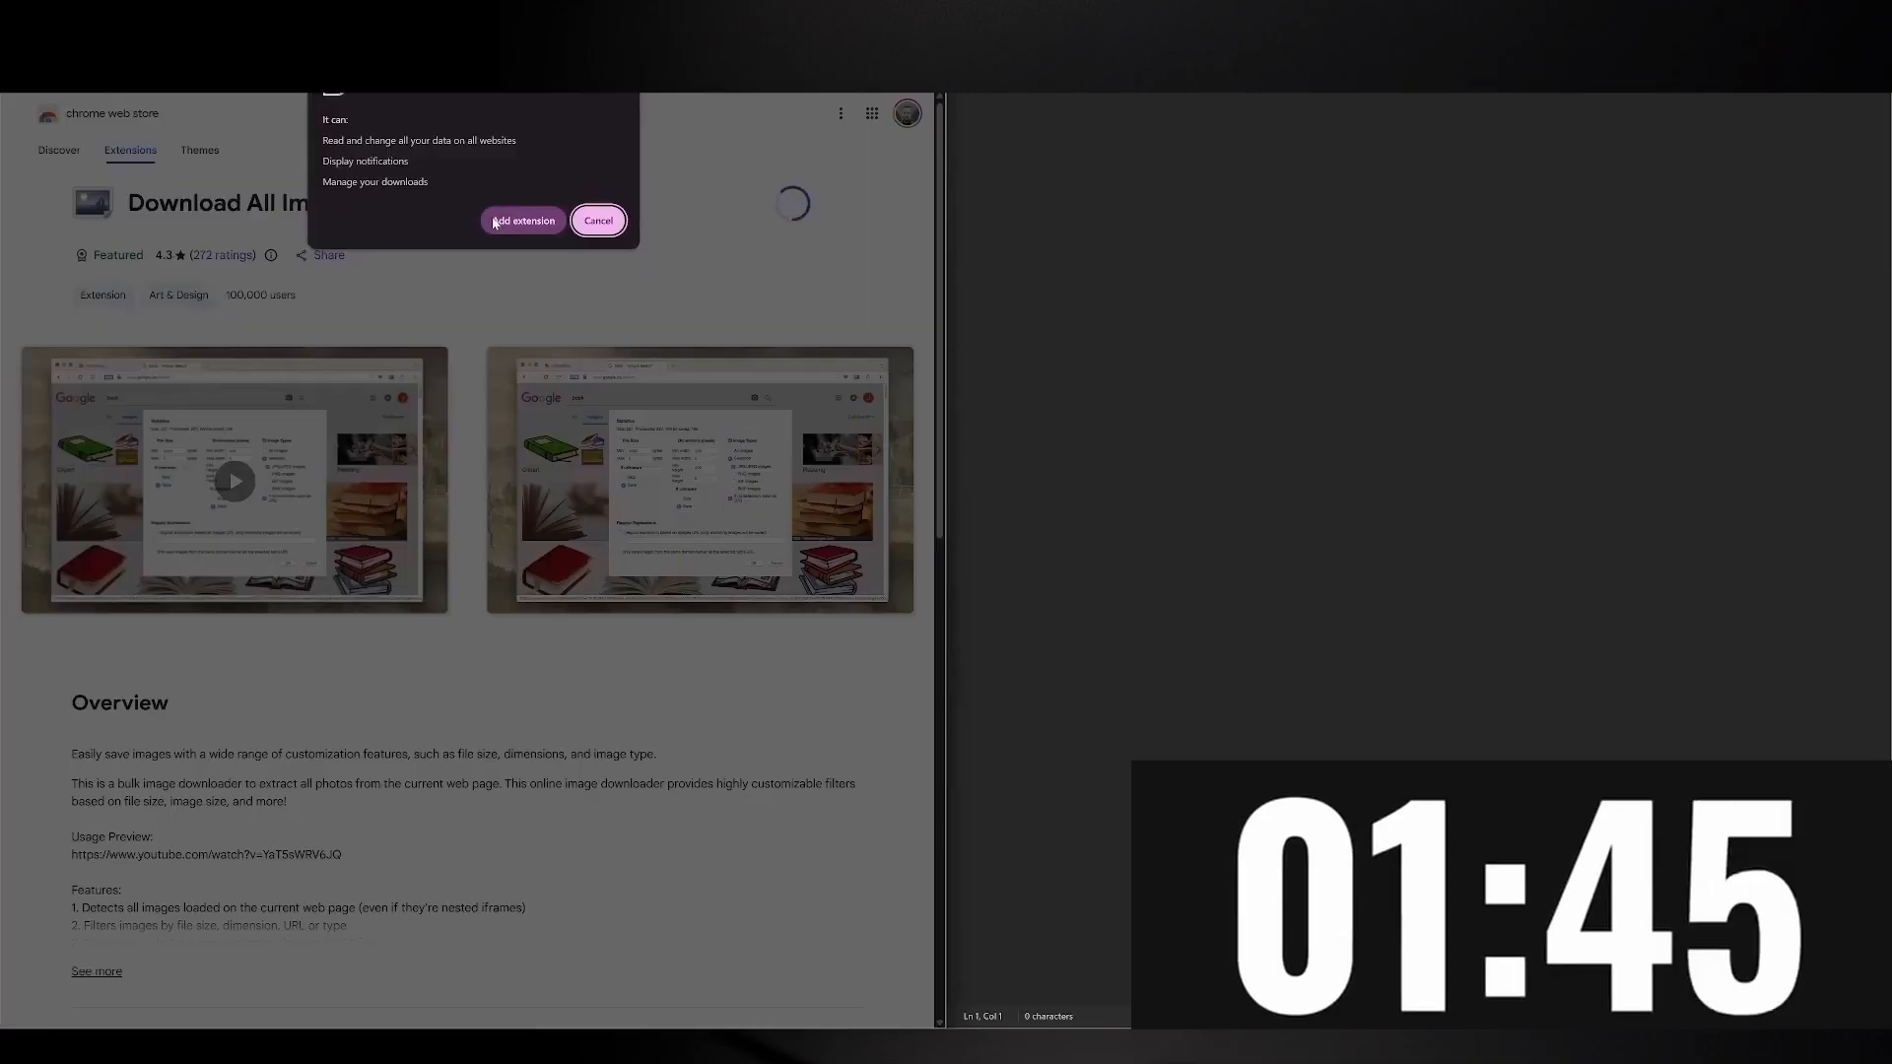
click(495, 224)
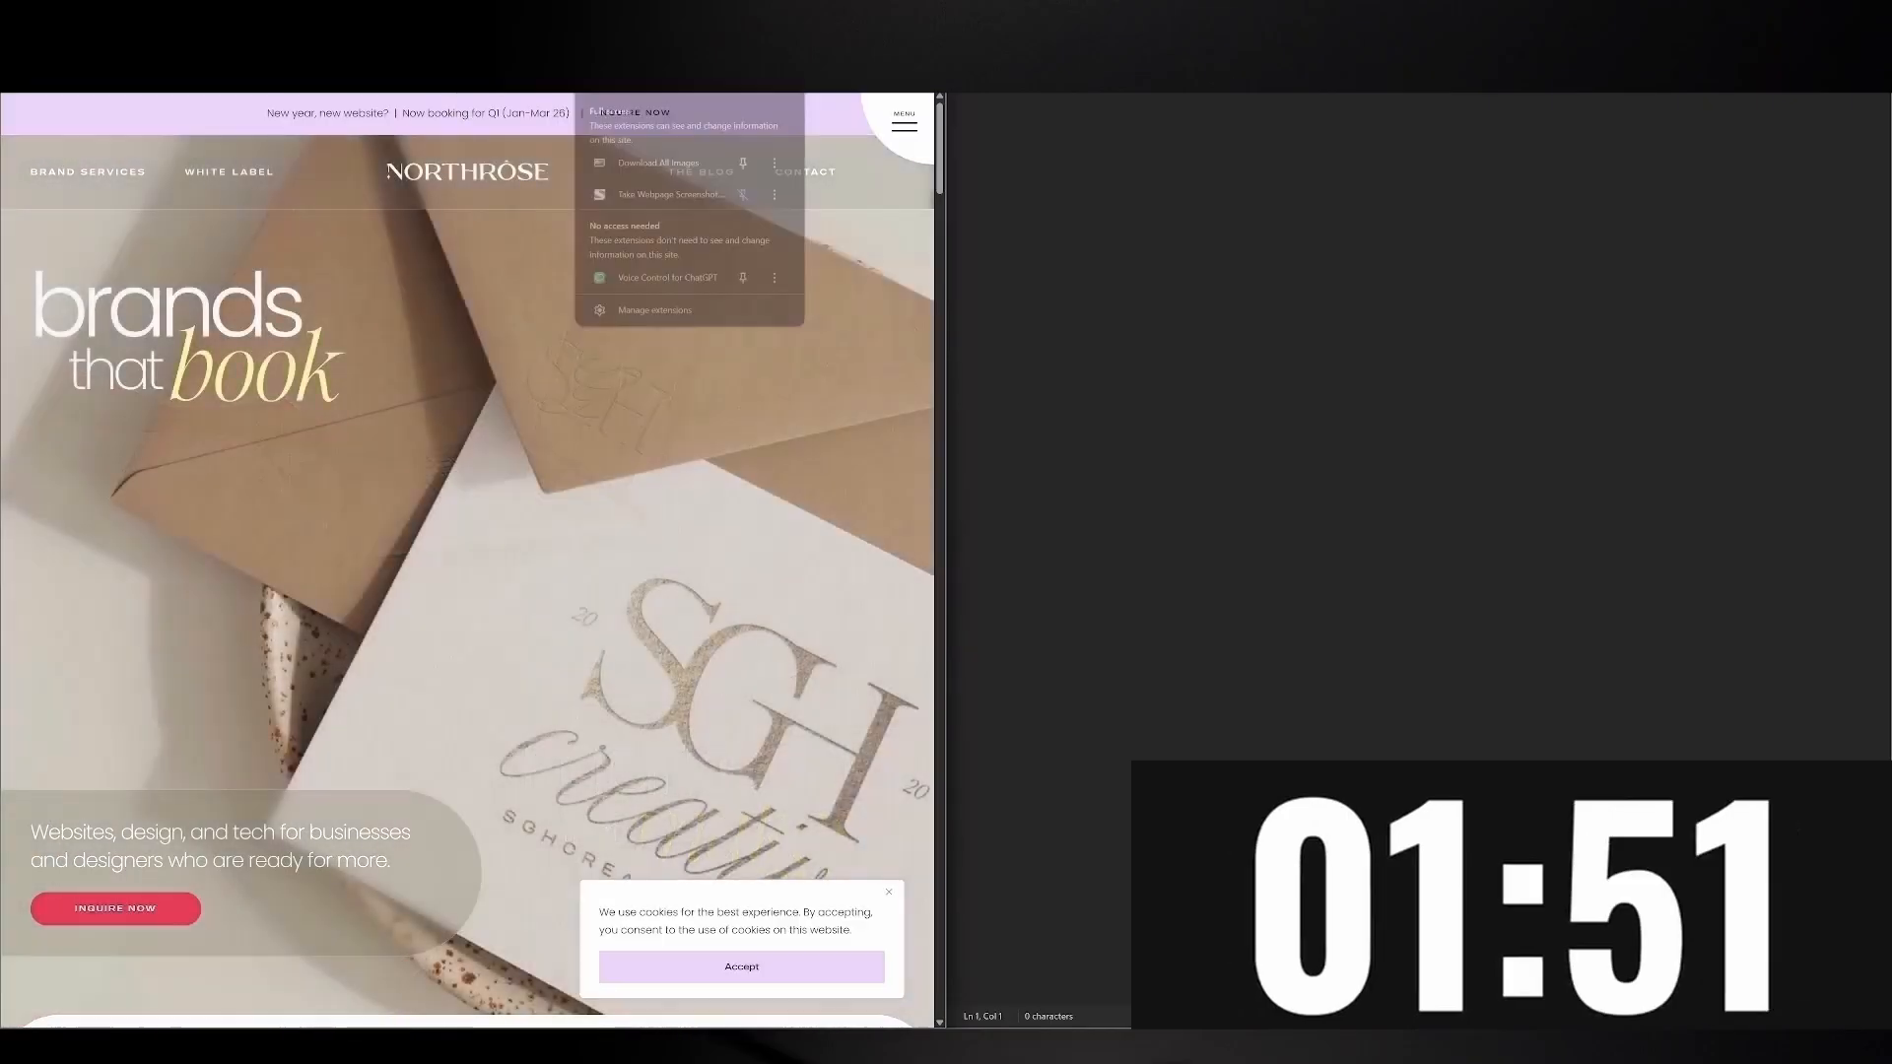
Download all images from the NorthRose homepage with the Download All Images extension
click(643, 160)
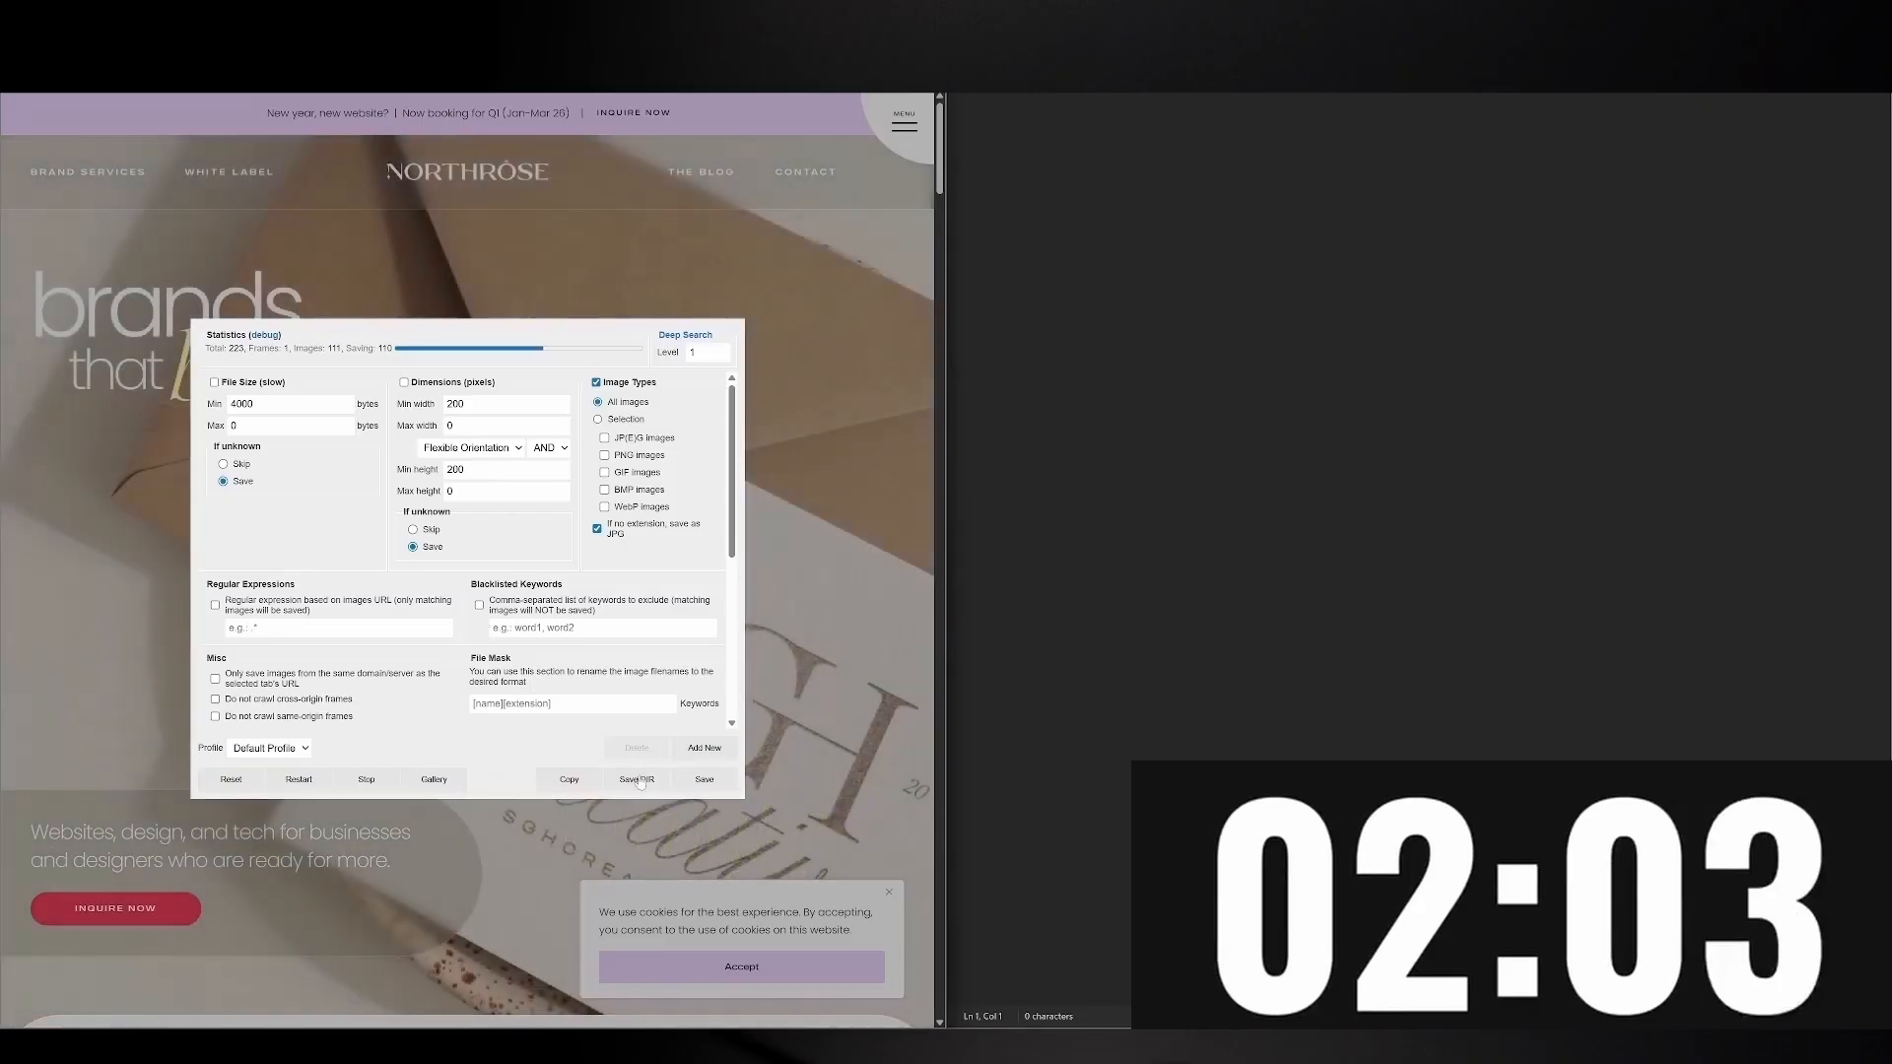
click(691, 783)
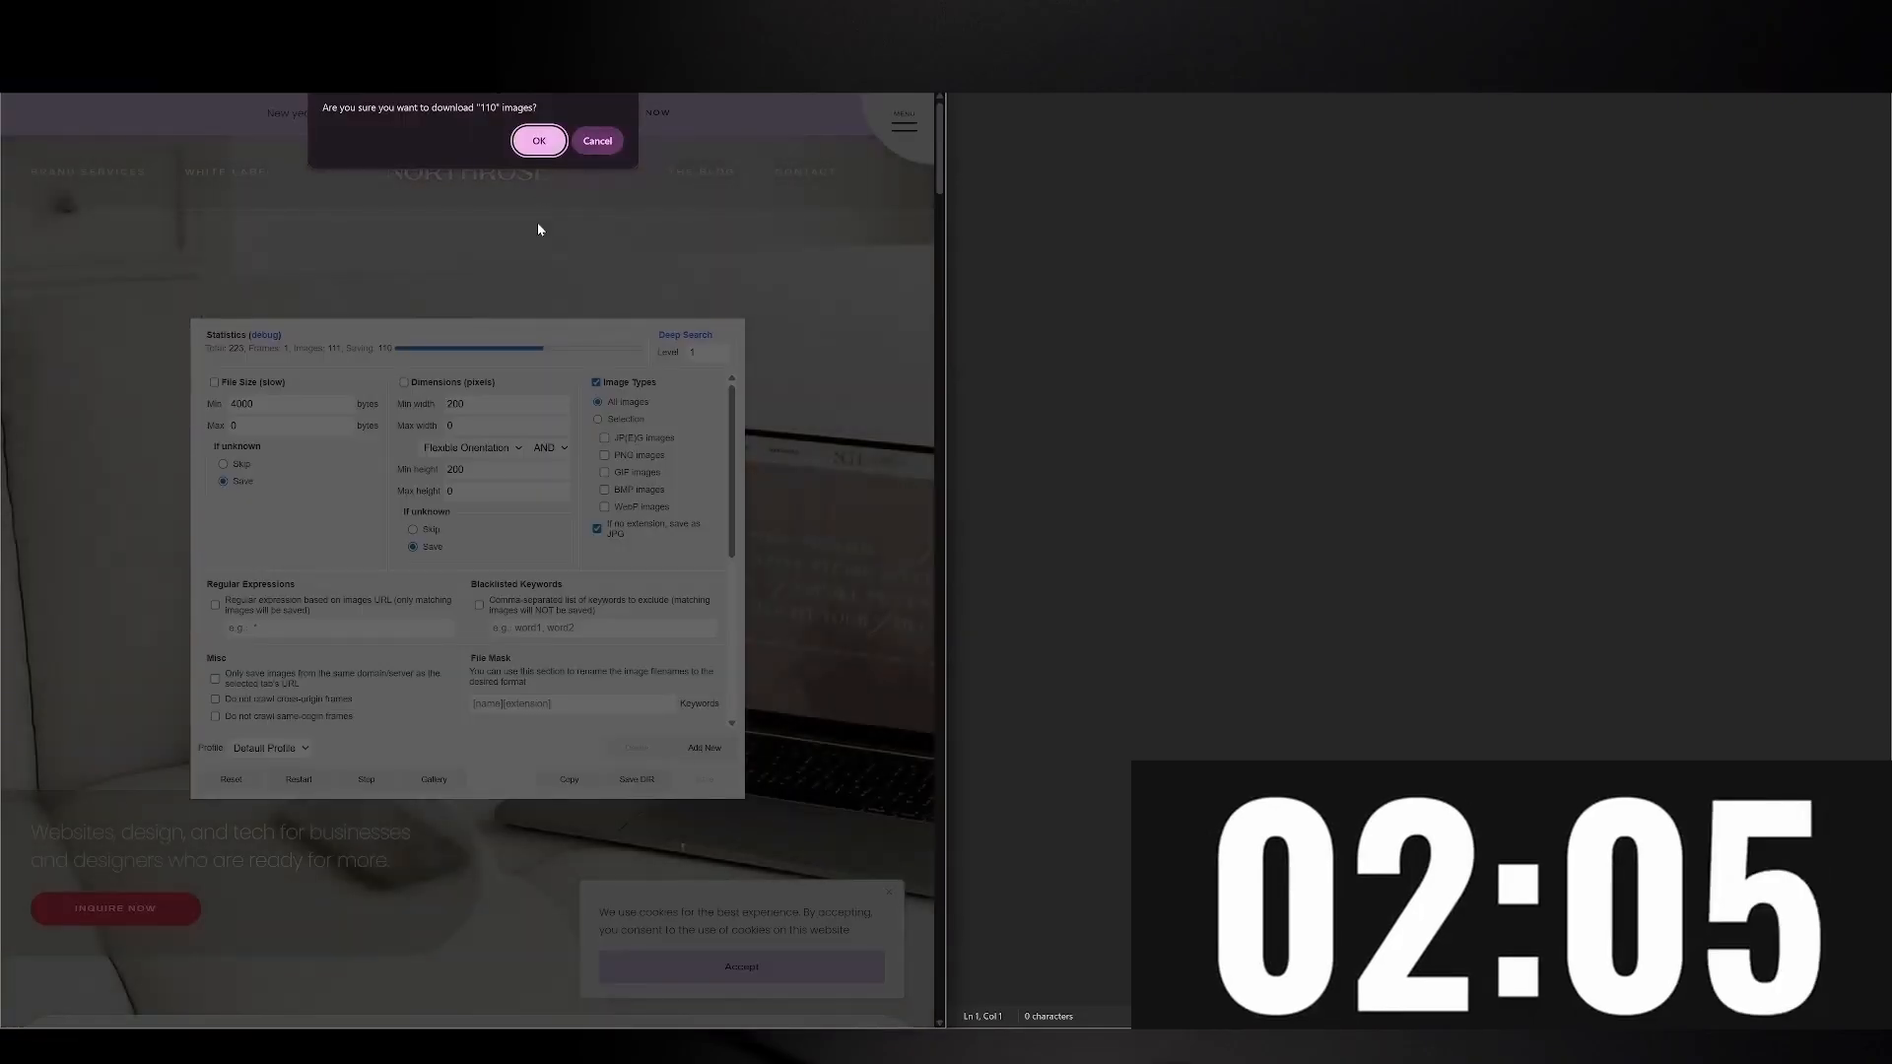
click(547, 137)
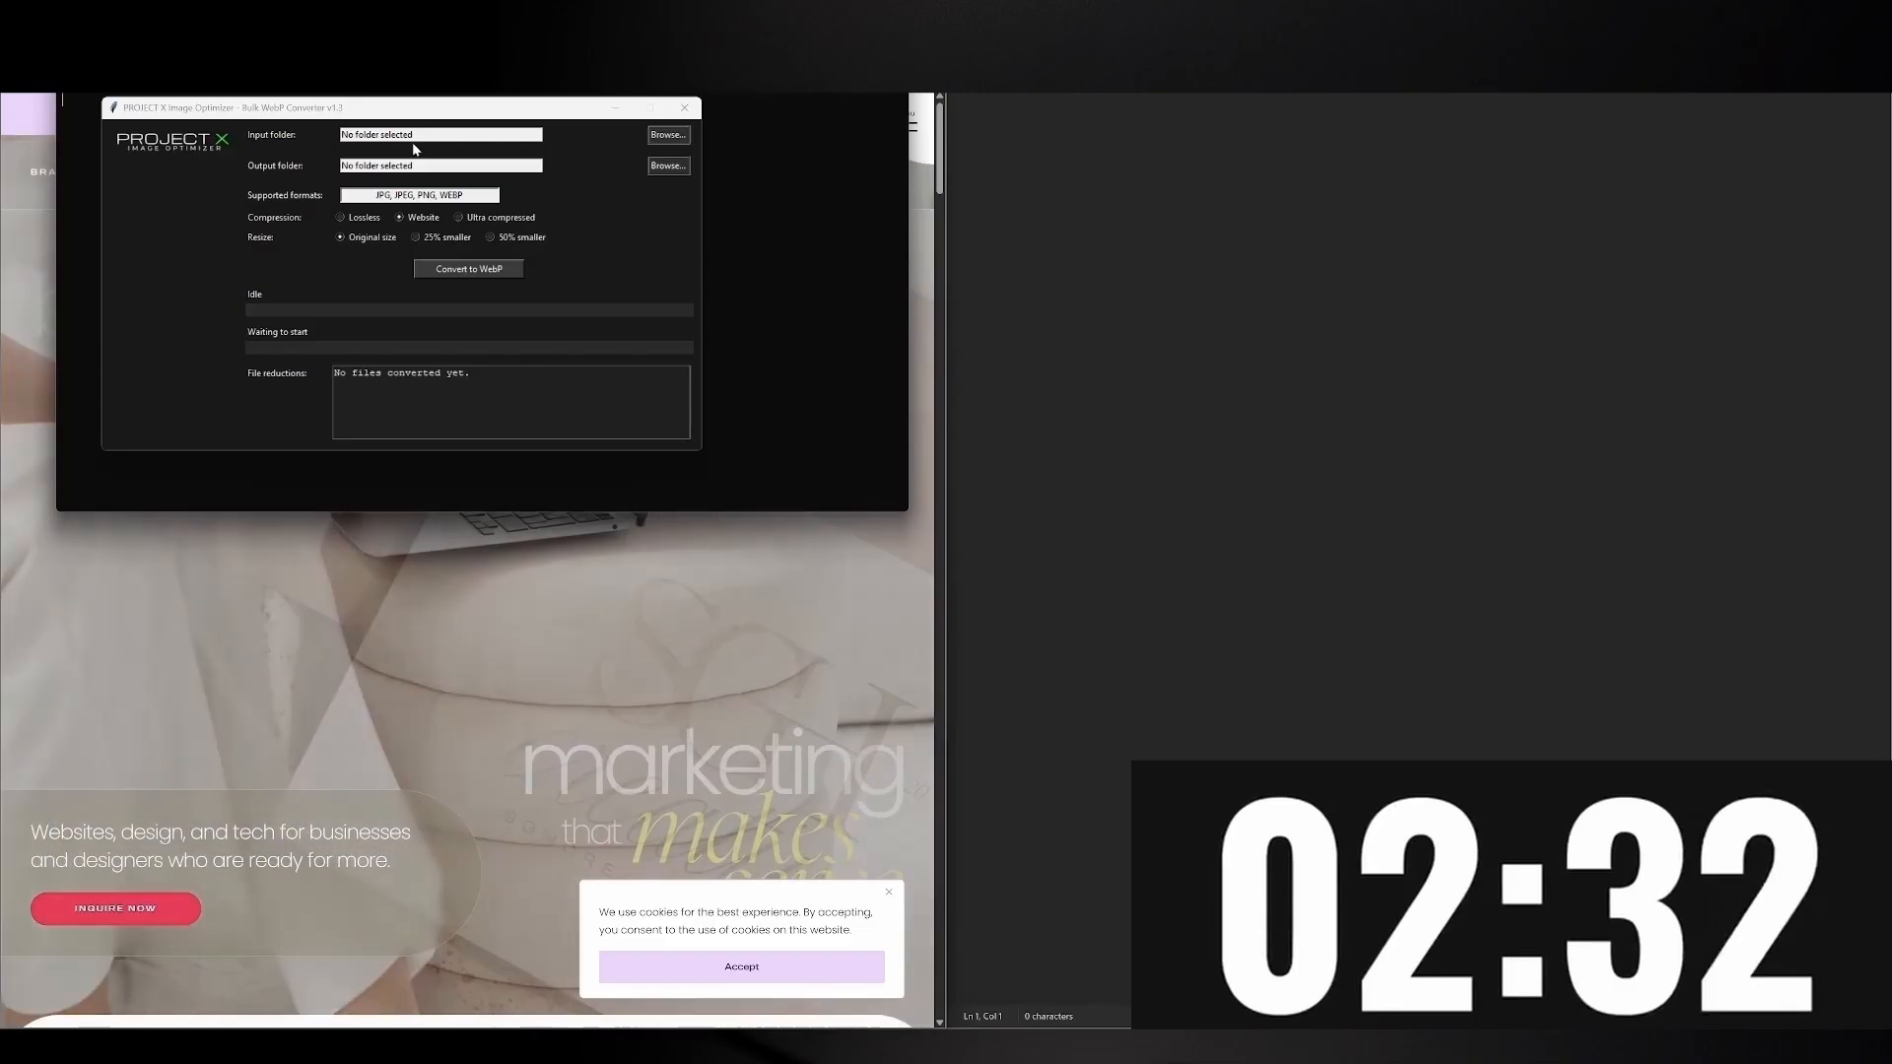
In Project X Image Optimizer, set the input folder to northrosestudio.com inside Downloads
click(666, 135)
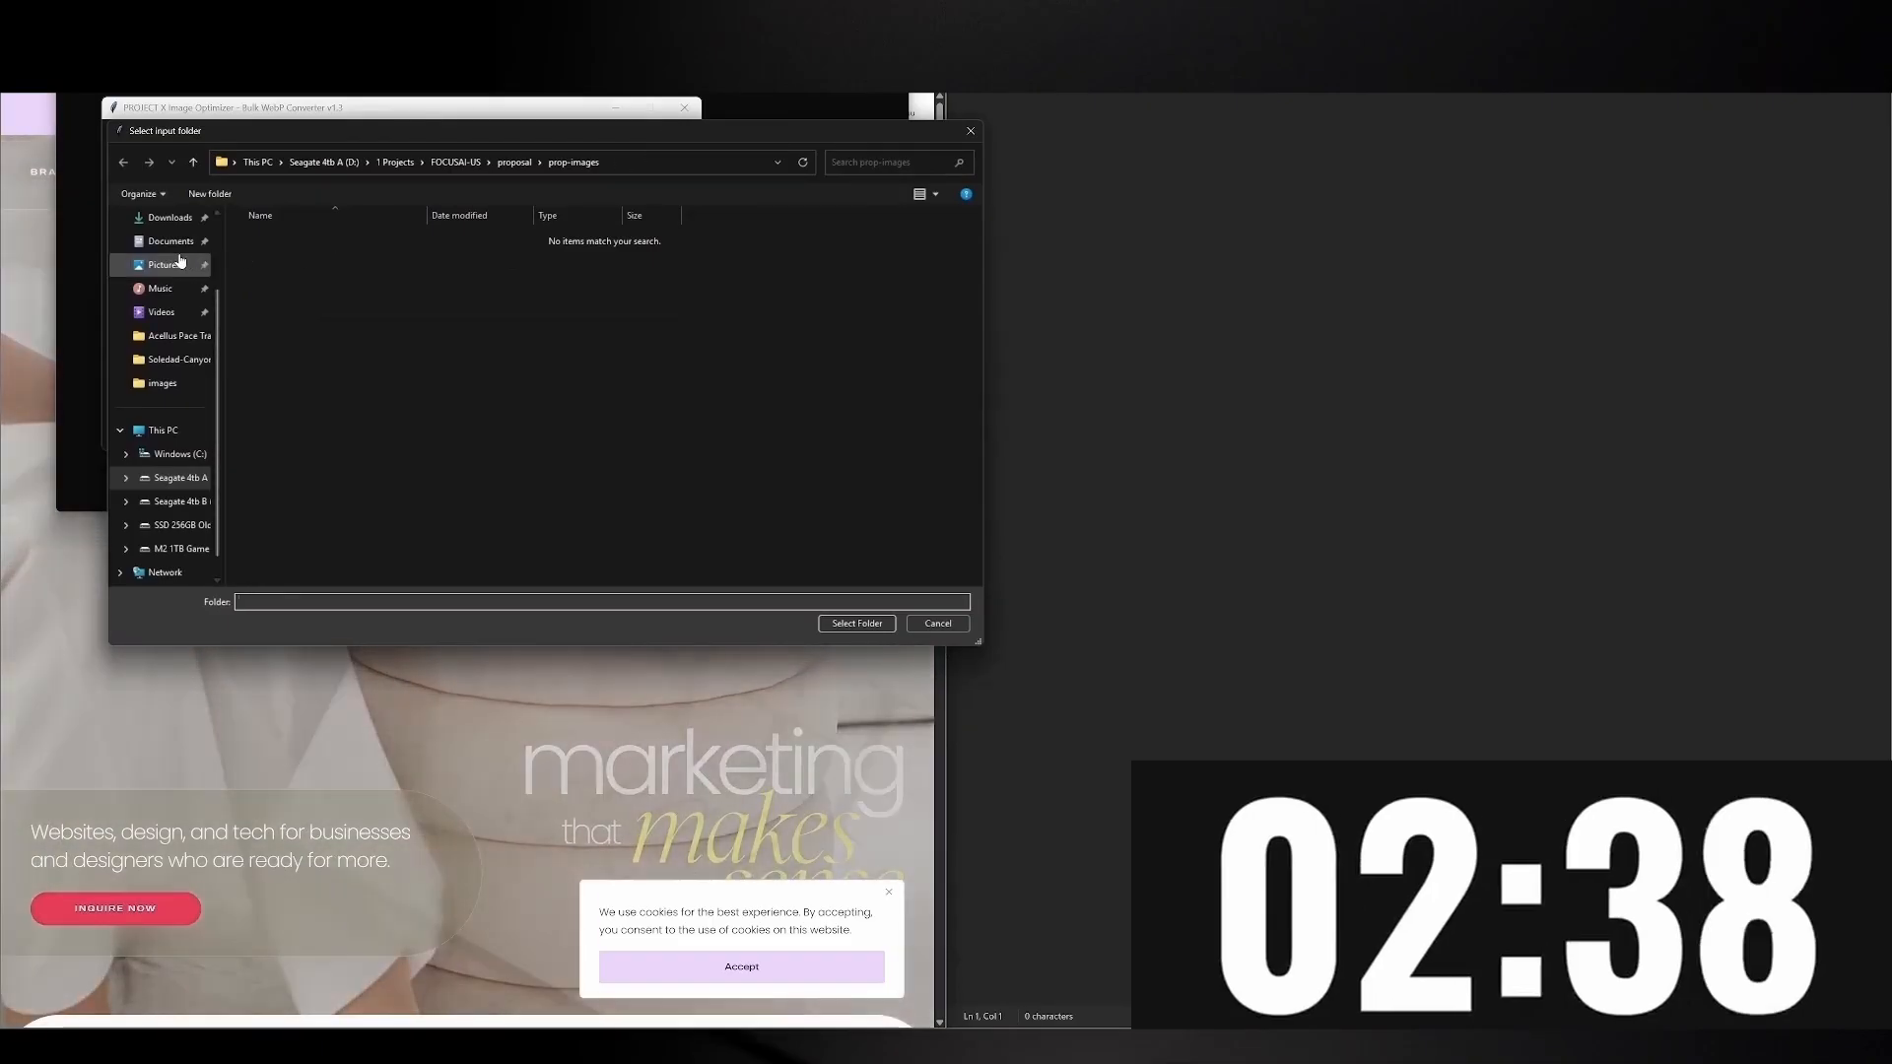
click(169, 216)
double_click(357, 321)
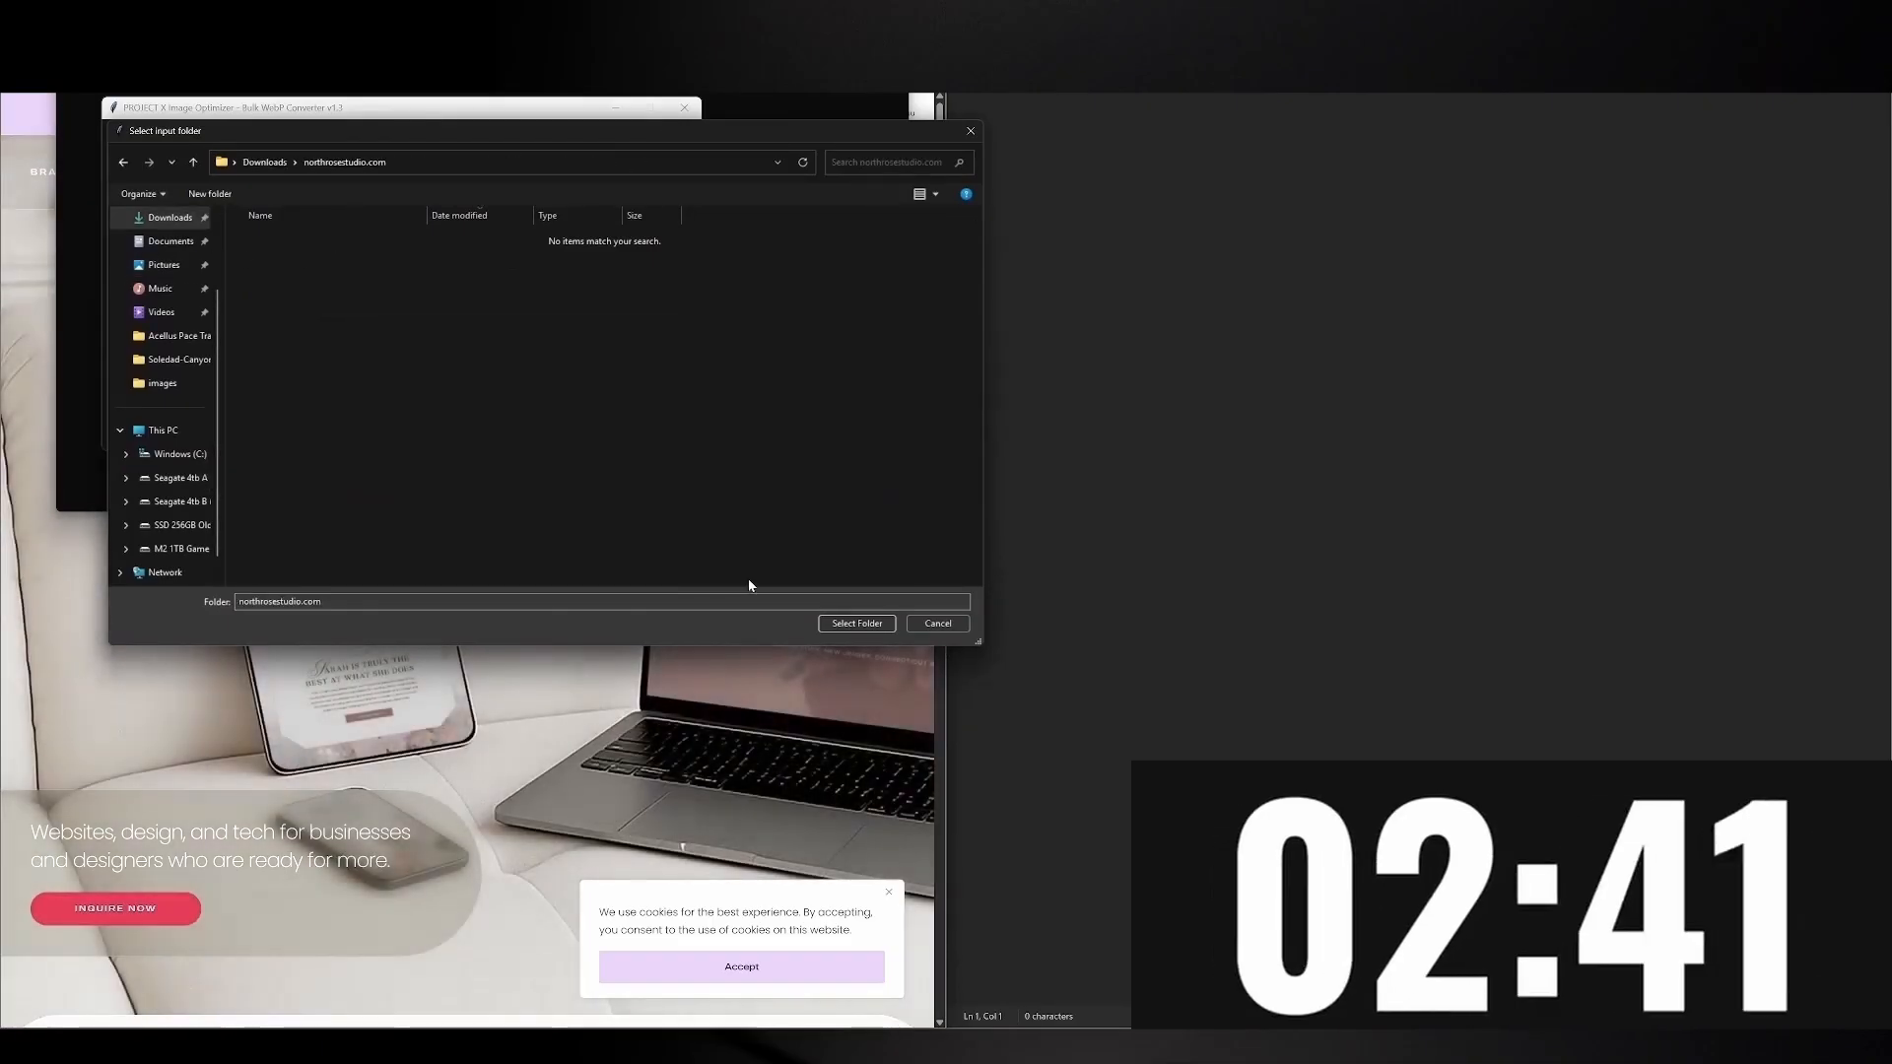
click(859, 624)
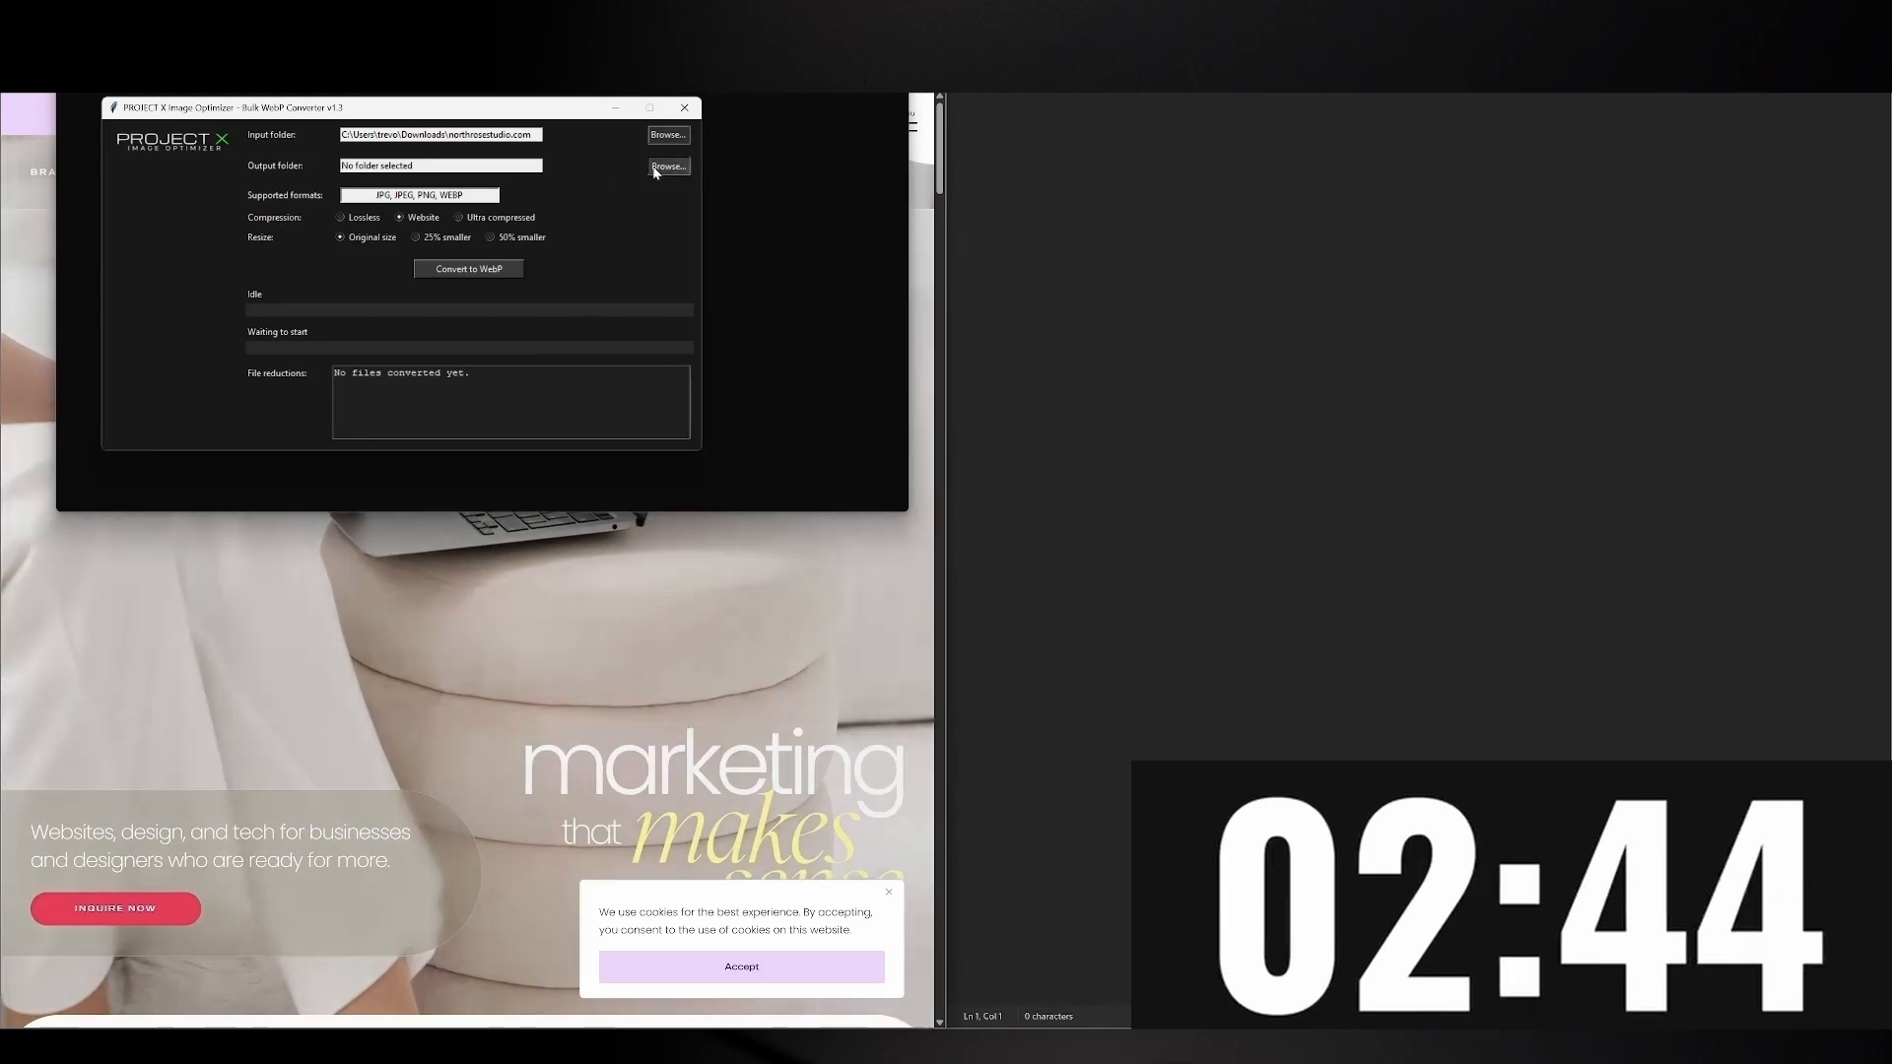
Create an output folder named webp-converted inside northrosestudio.com for the converted images
click(668, 165)
text(w)
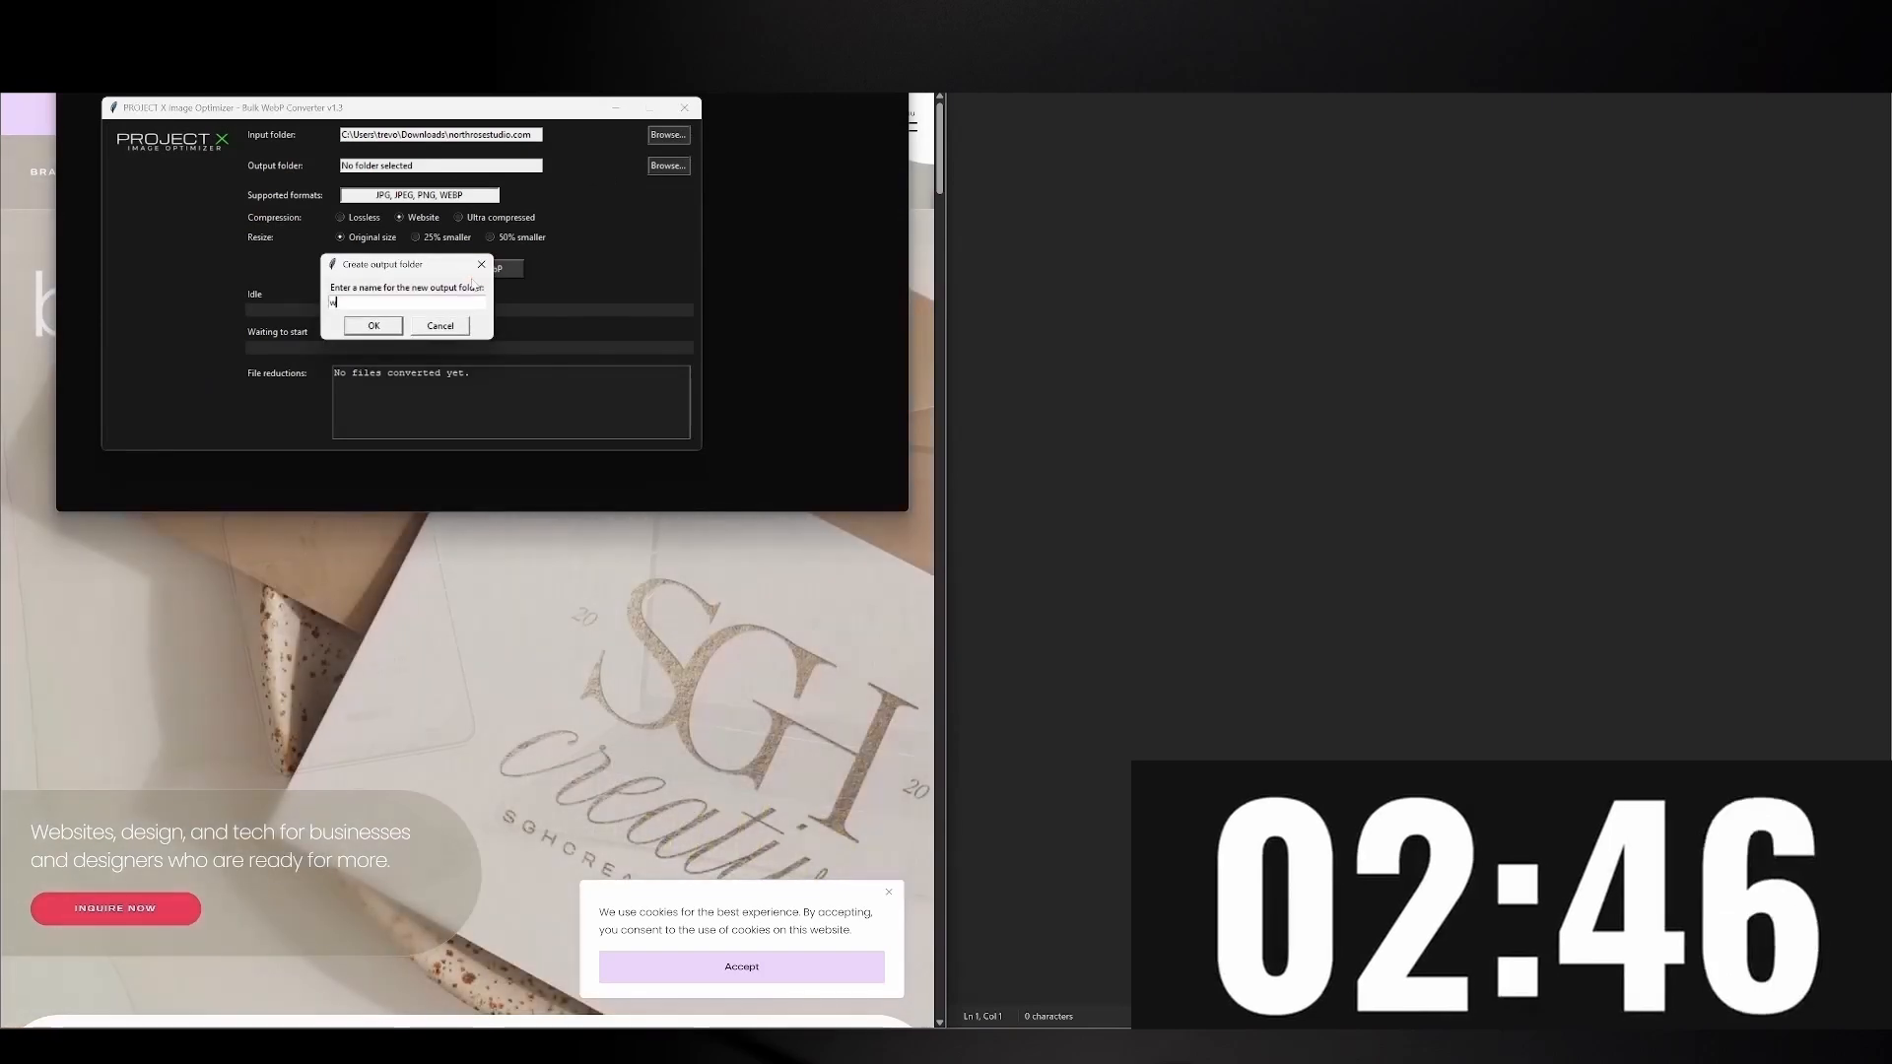
text(ebp)
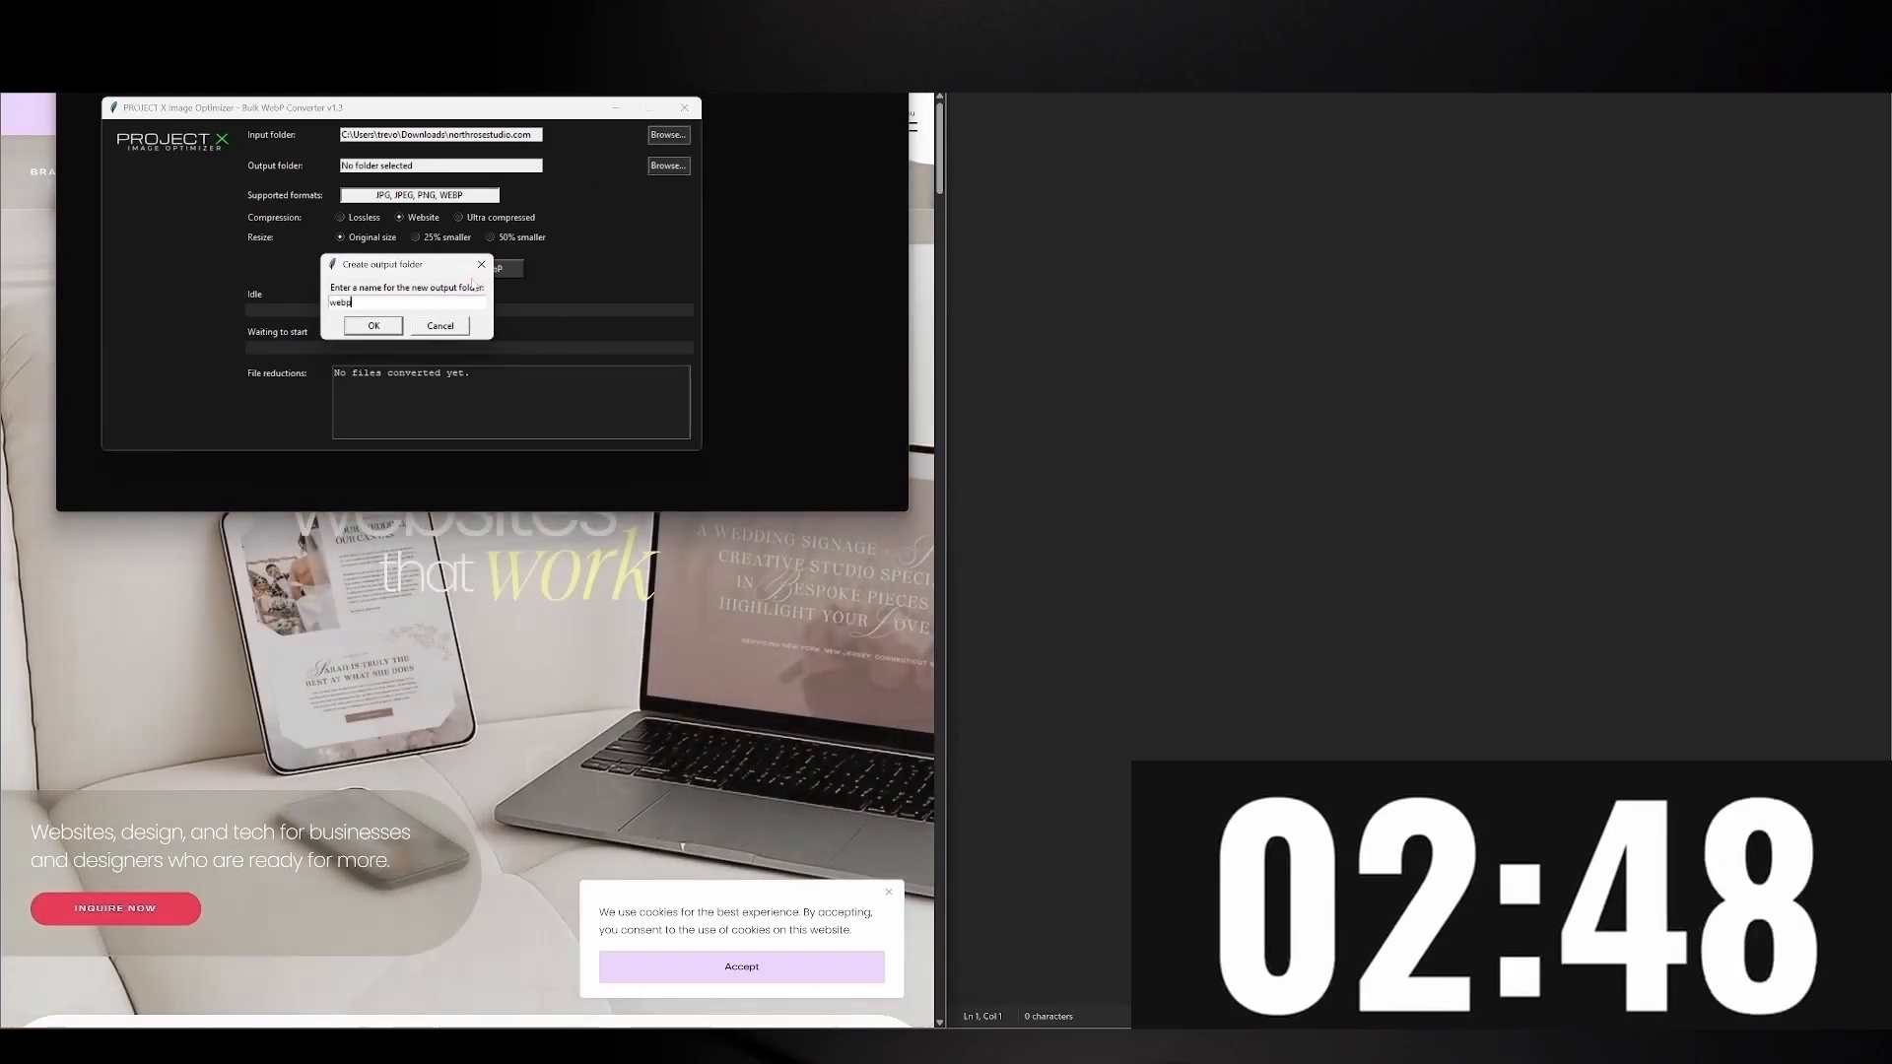
text( converted)
key(BackSpace)
key(BackSpace)
key(BackSpace)
key(BackSpace)
key(BackSpace)
key(BackSpace)
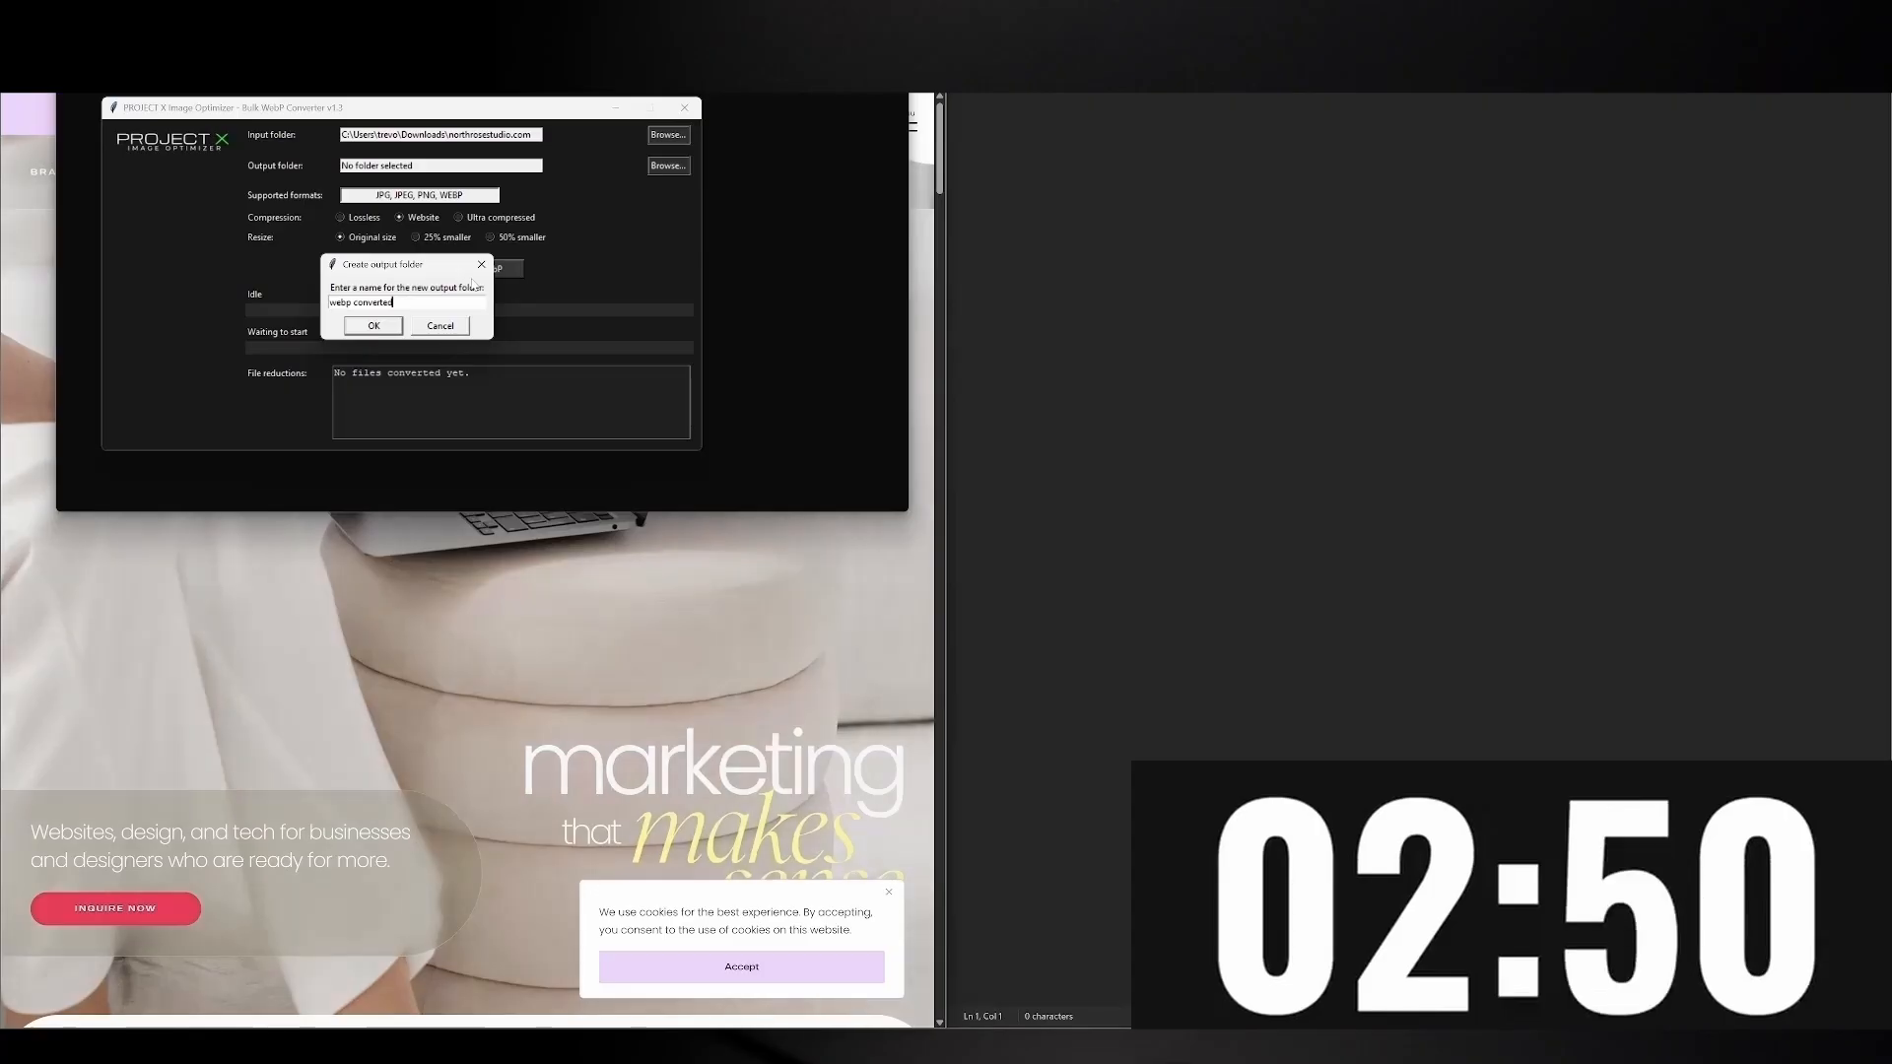
text(-)
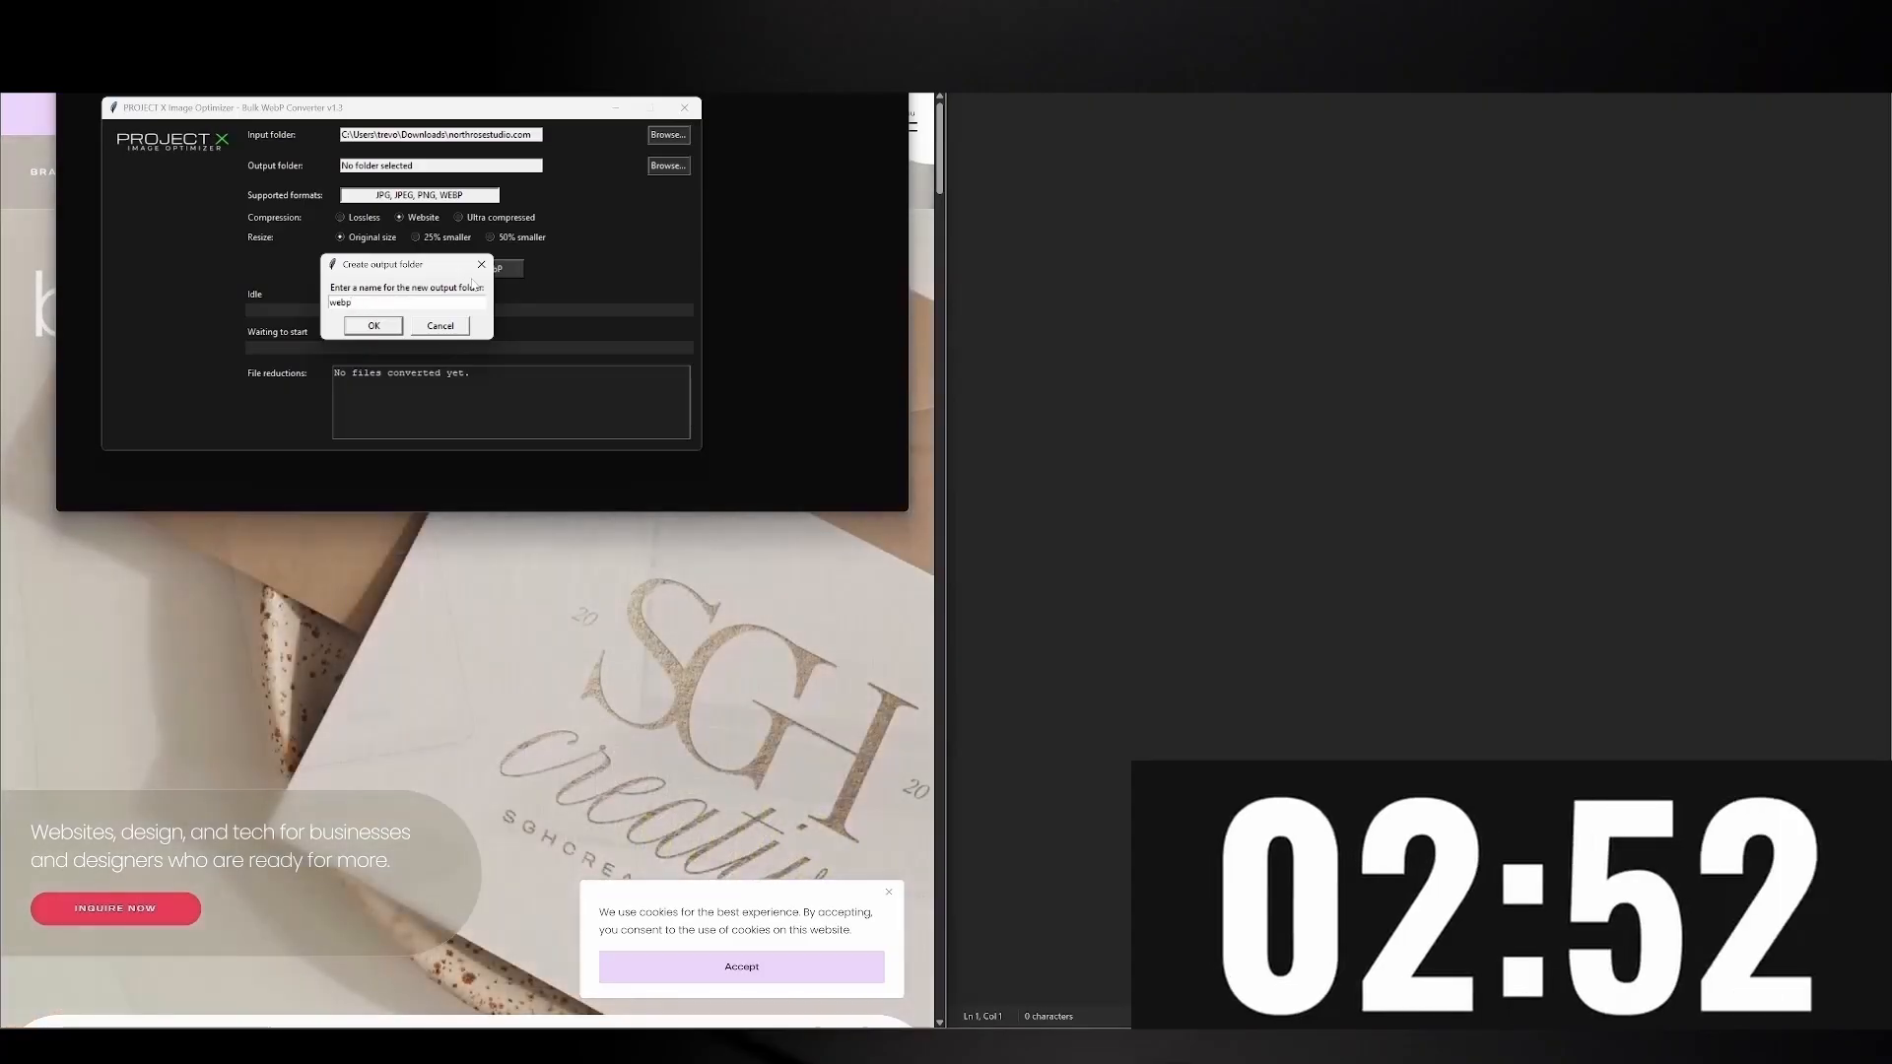
text(convert)
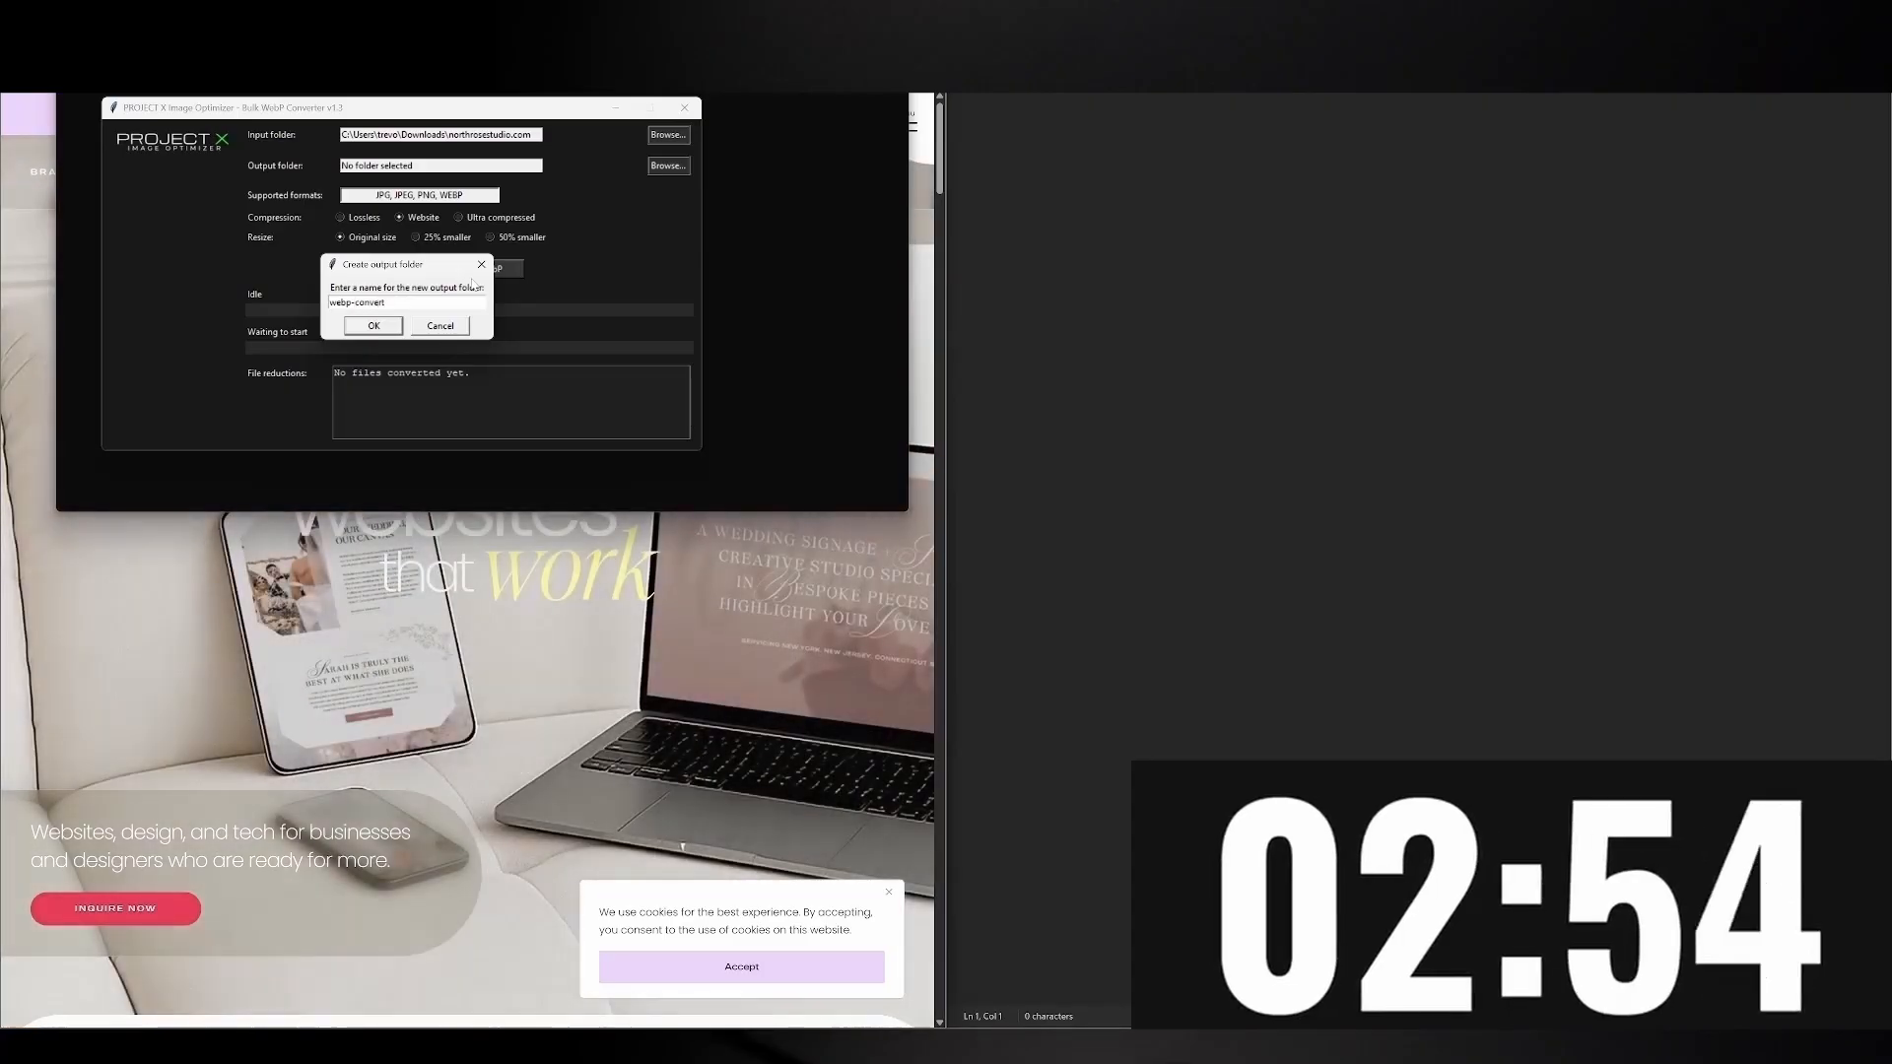
text(ed)
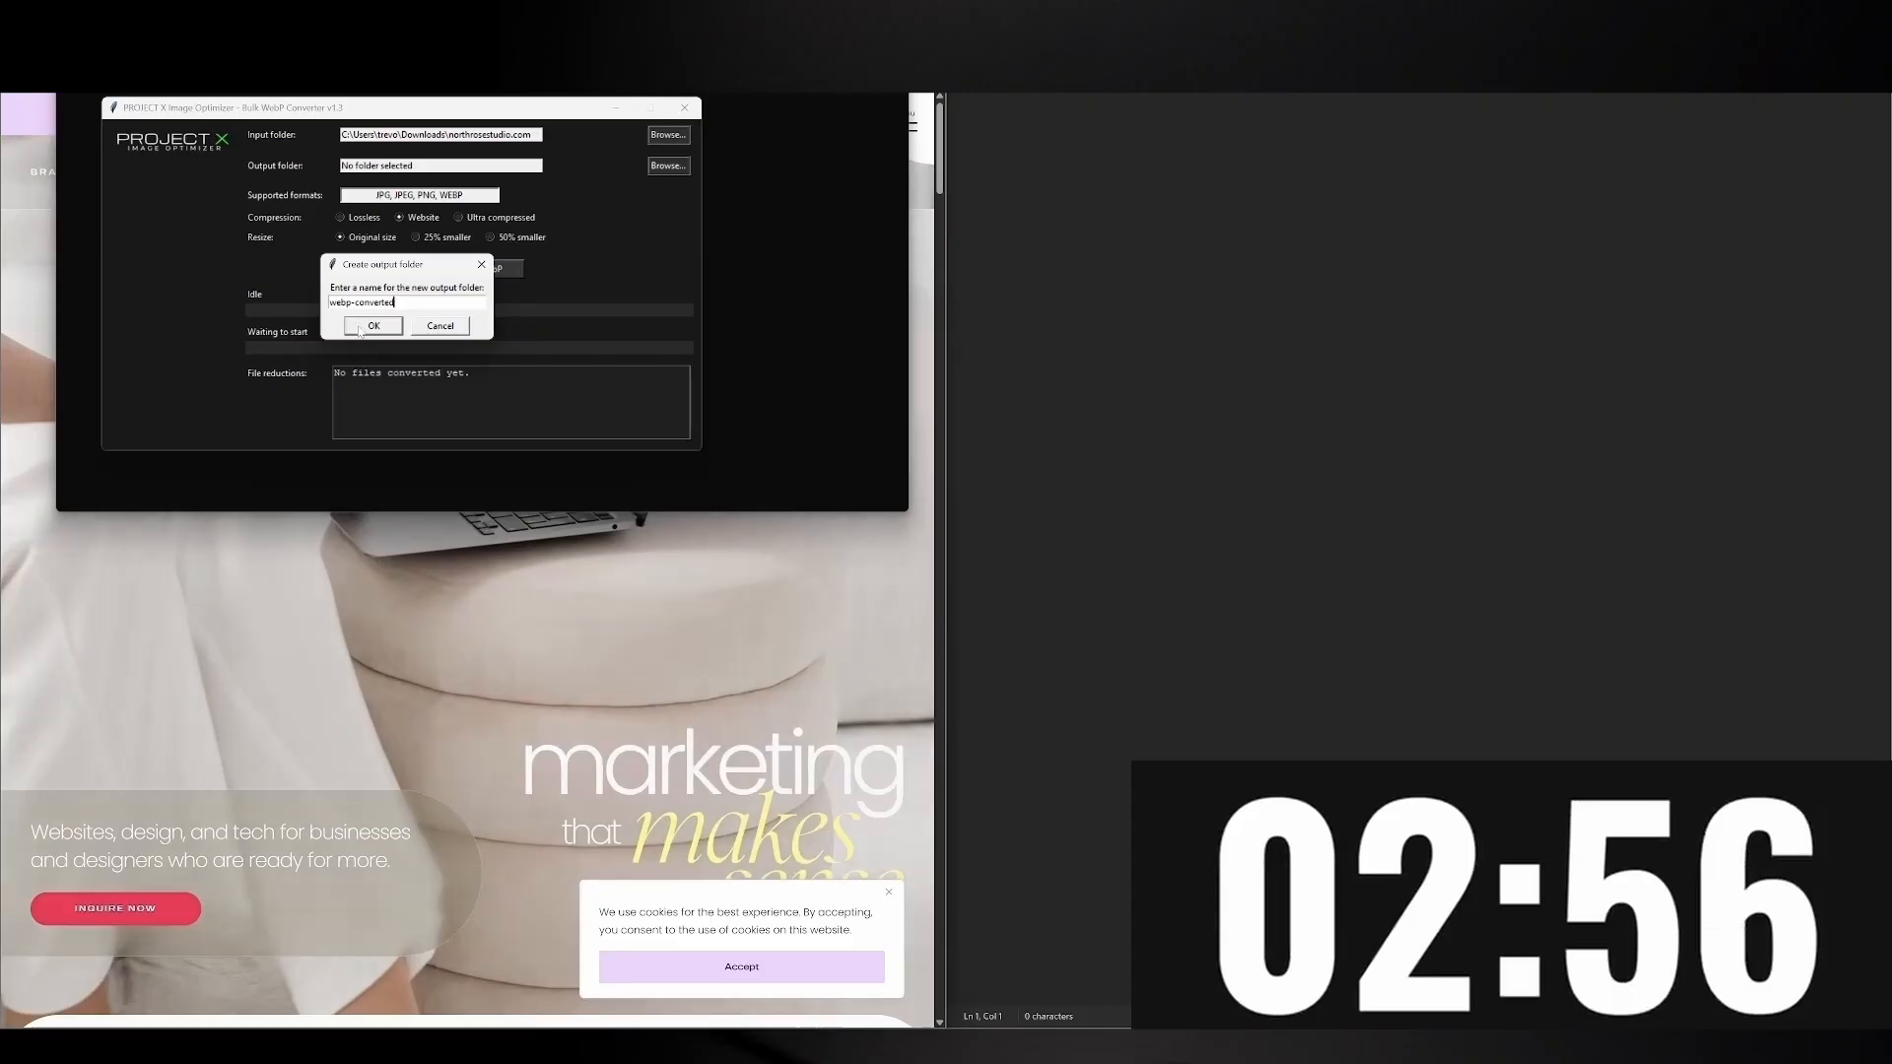
click(372, 326)
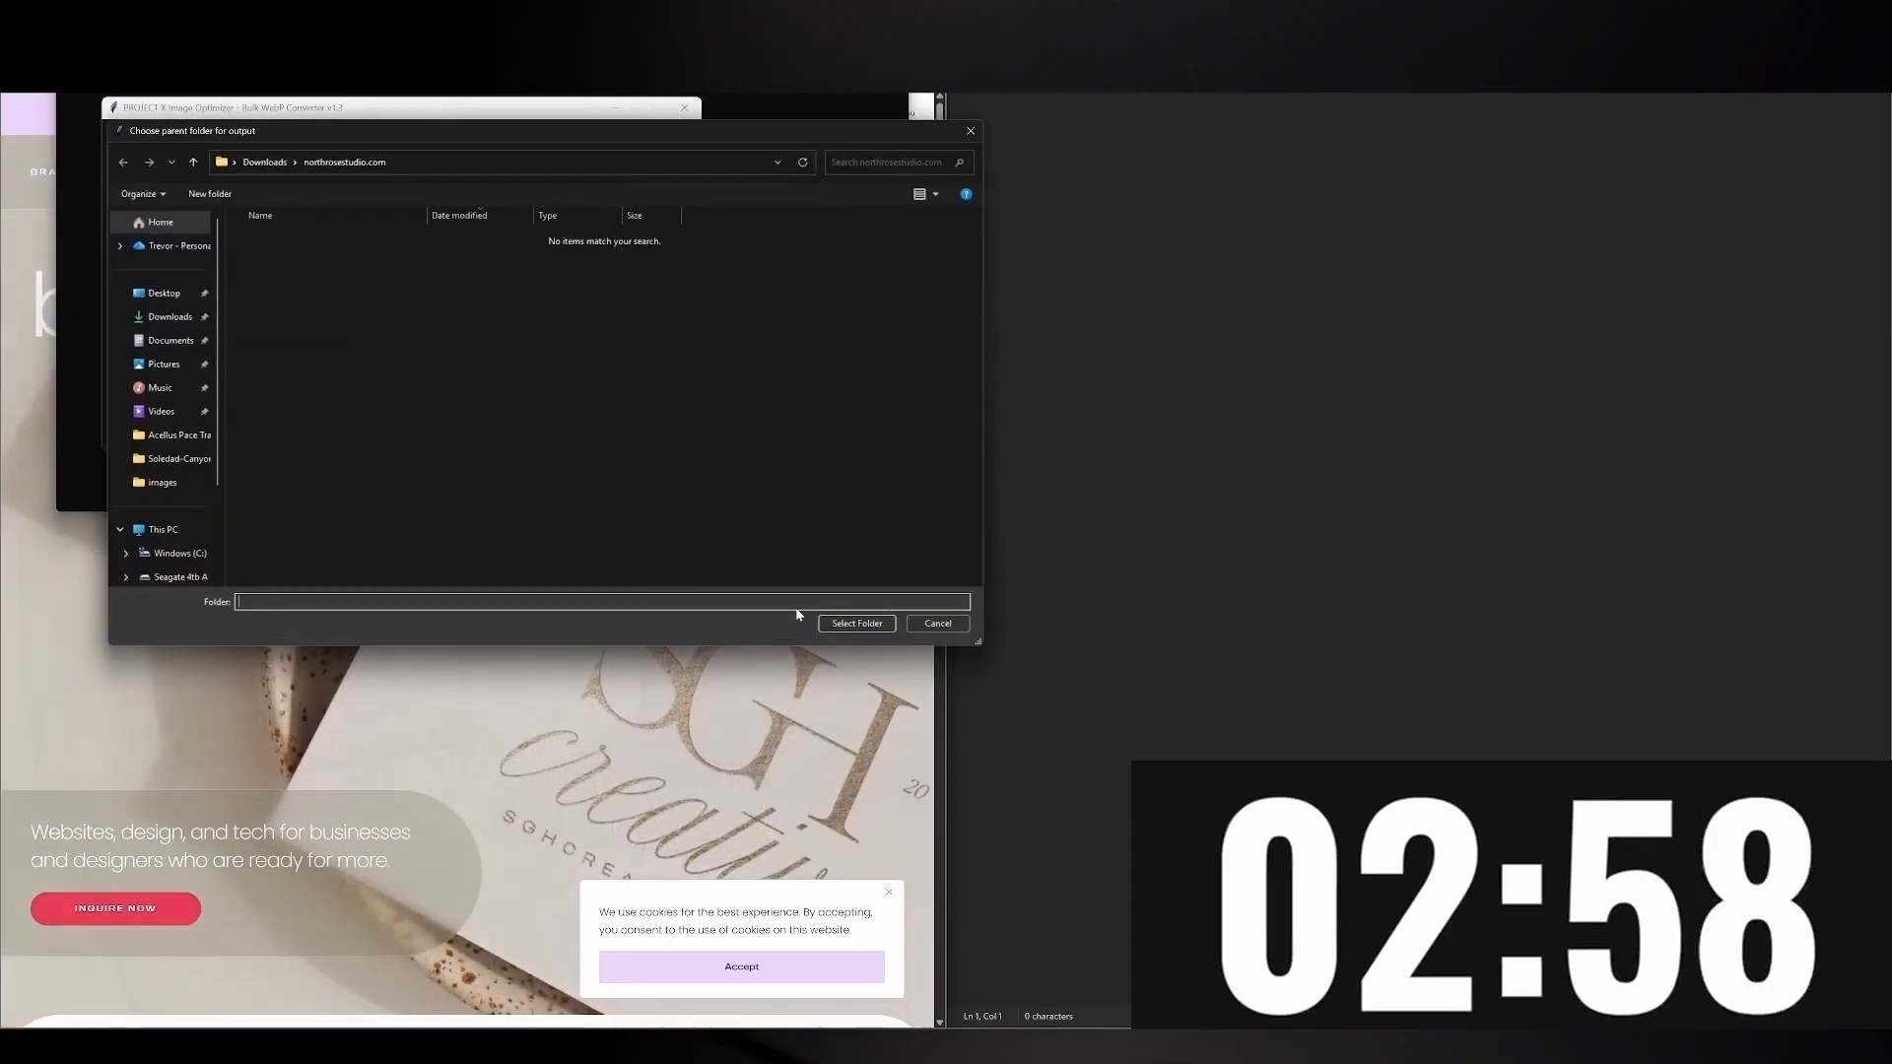
click(857, 623)
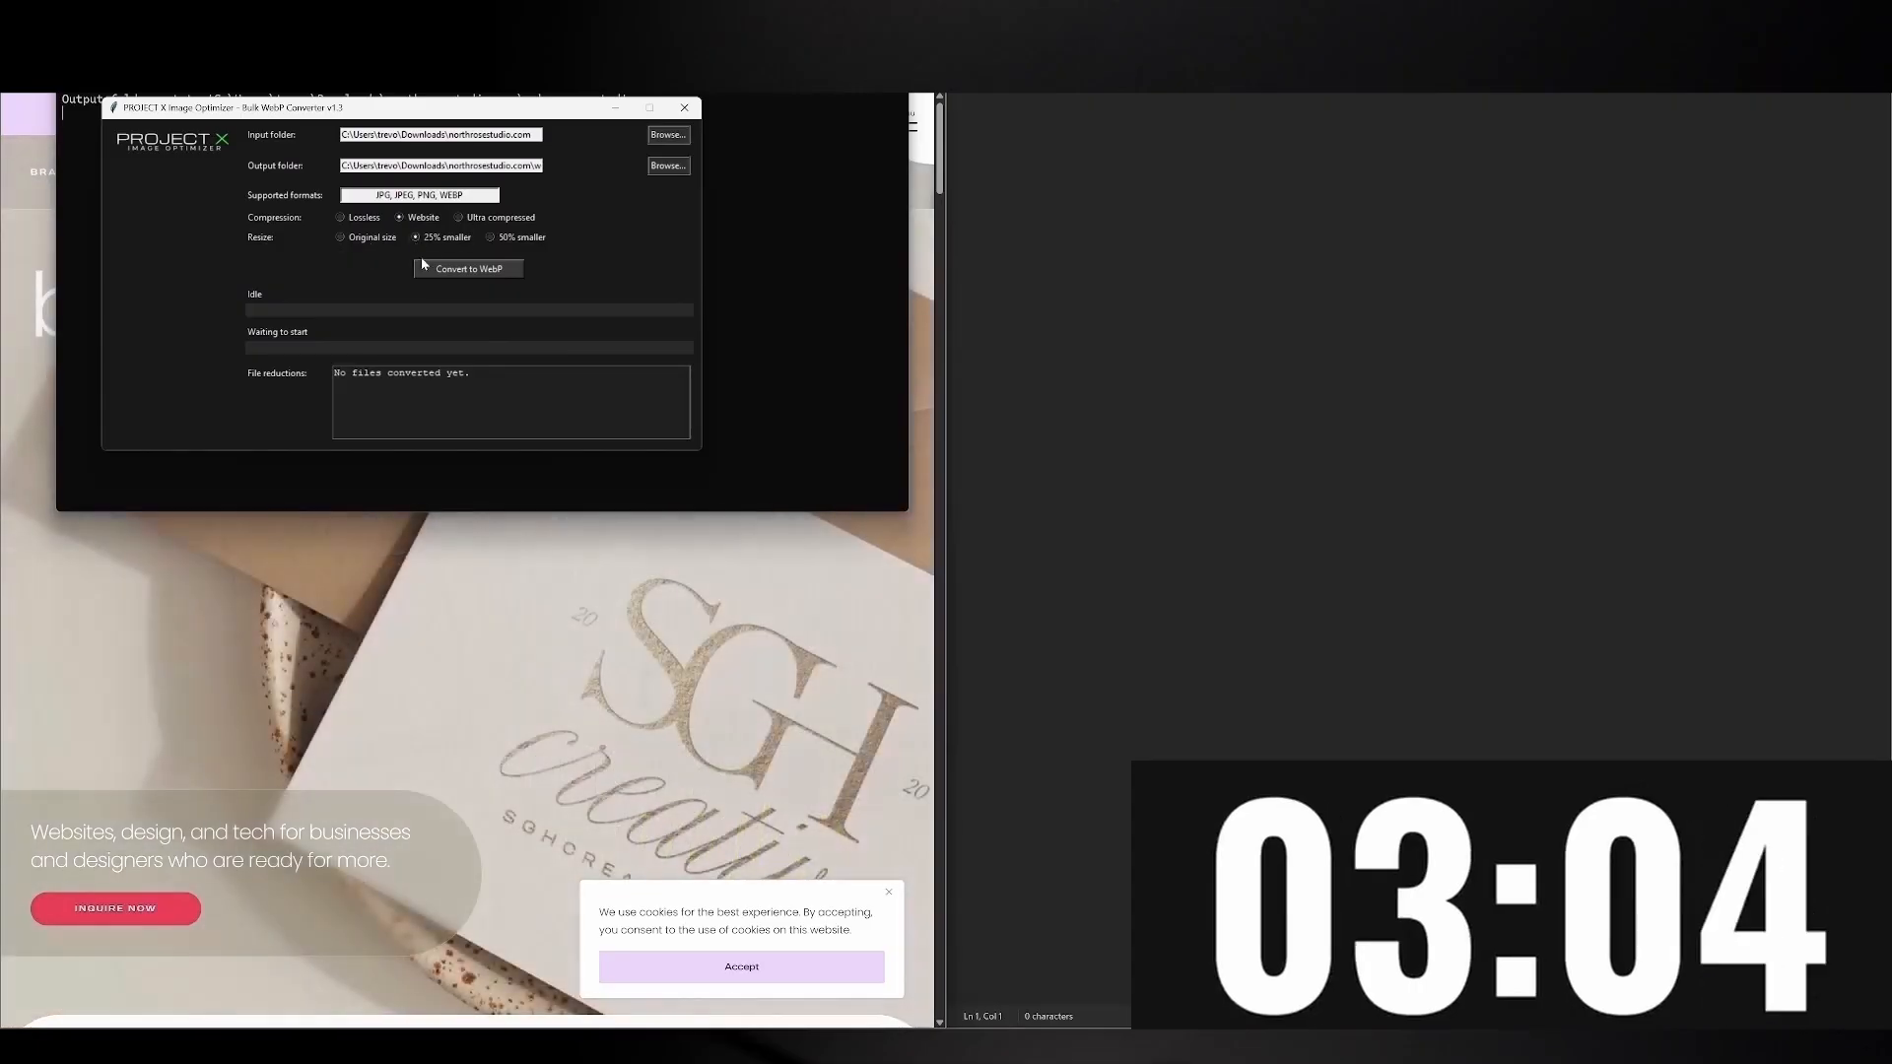
Try to convert the input folder's images to WebP with Website compression and 25% smaller size
click(432, 266)
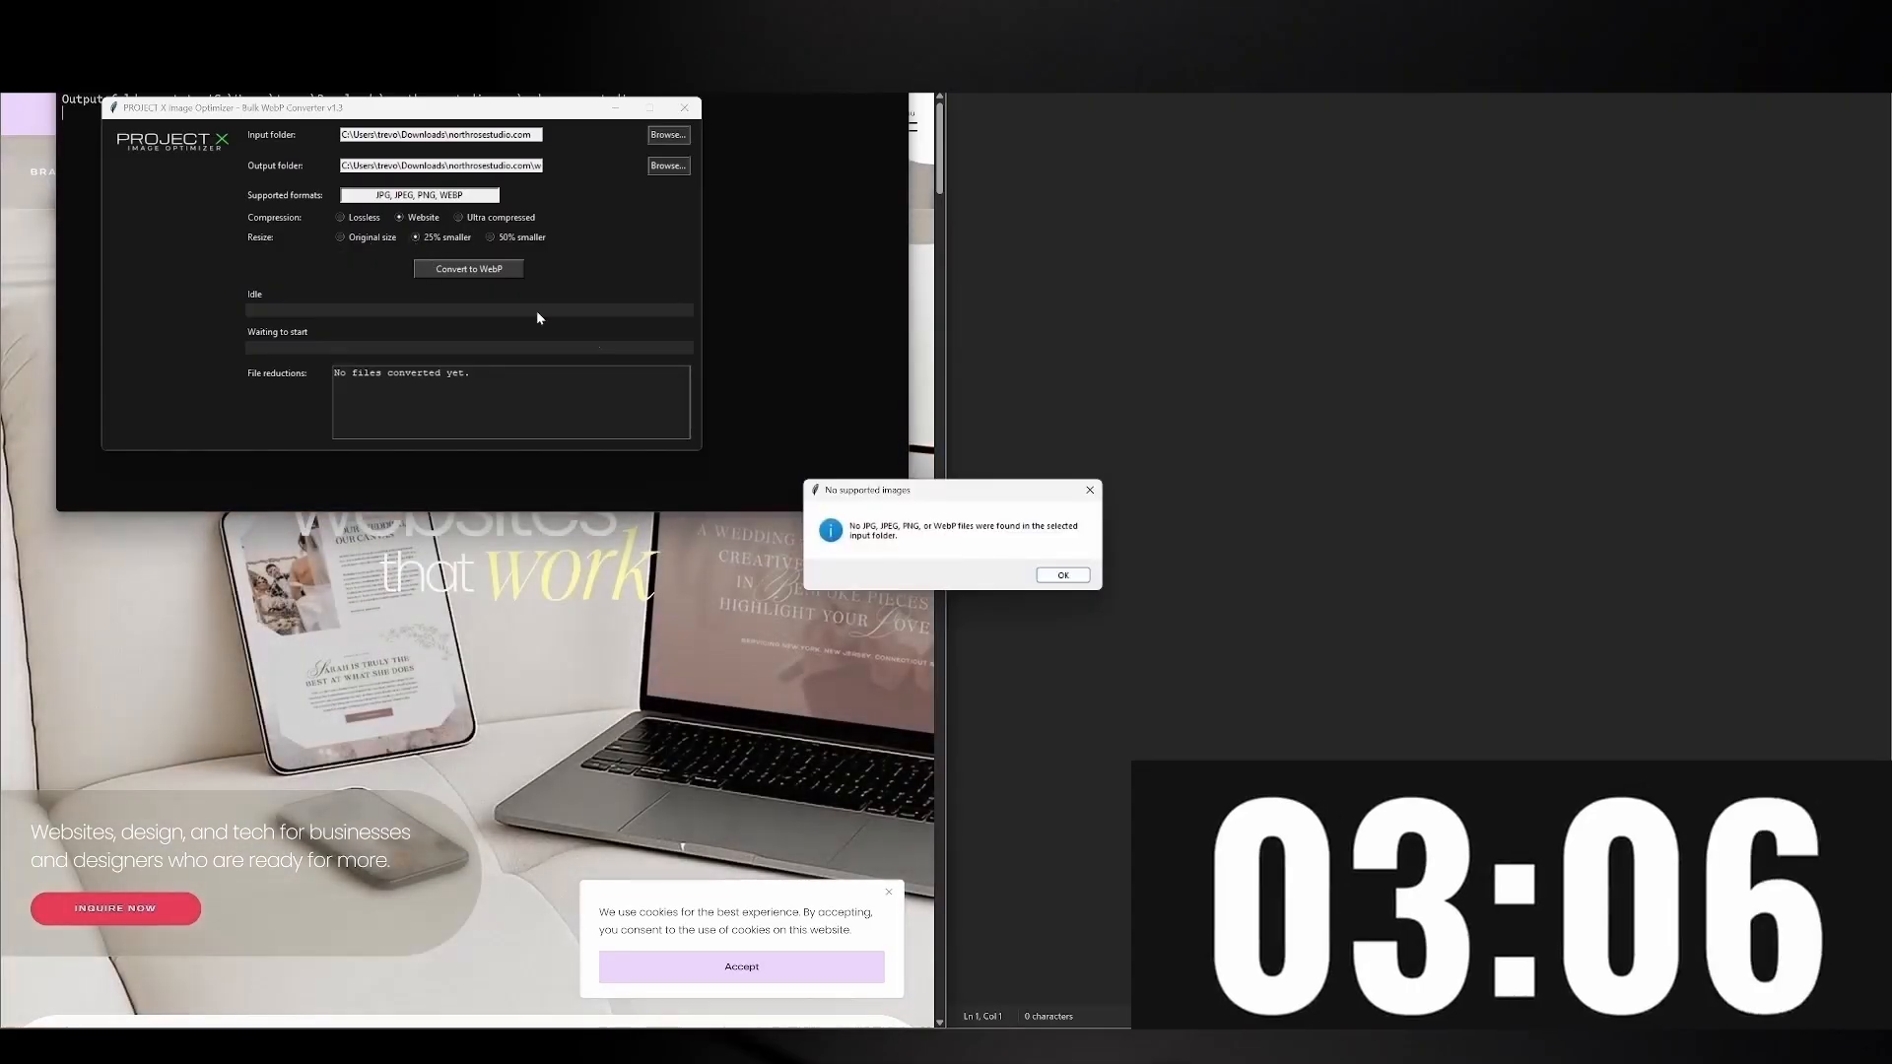
click(1059, 574)
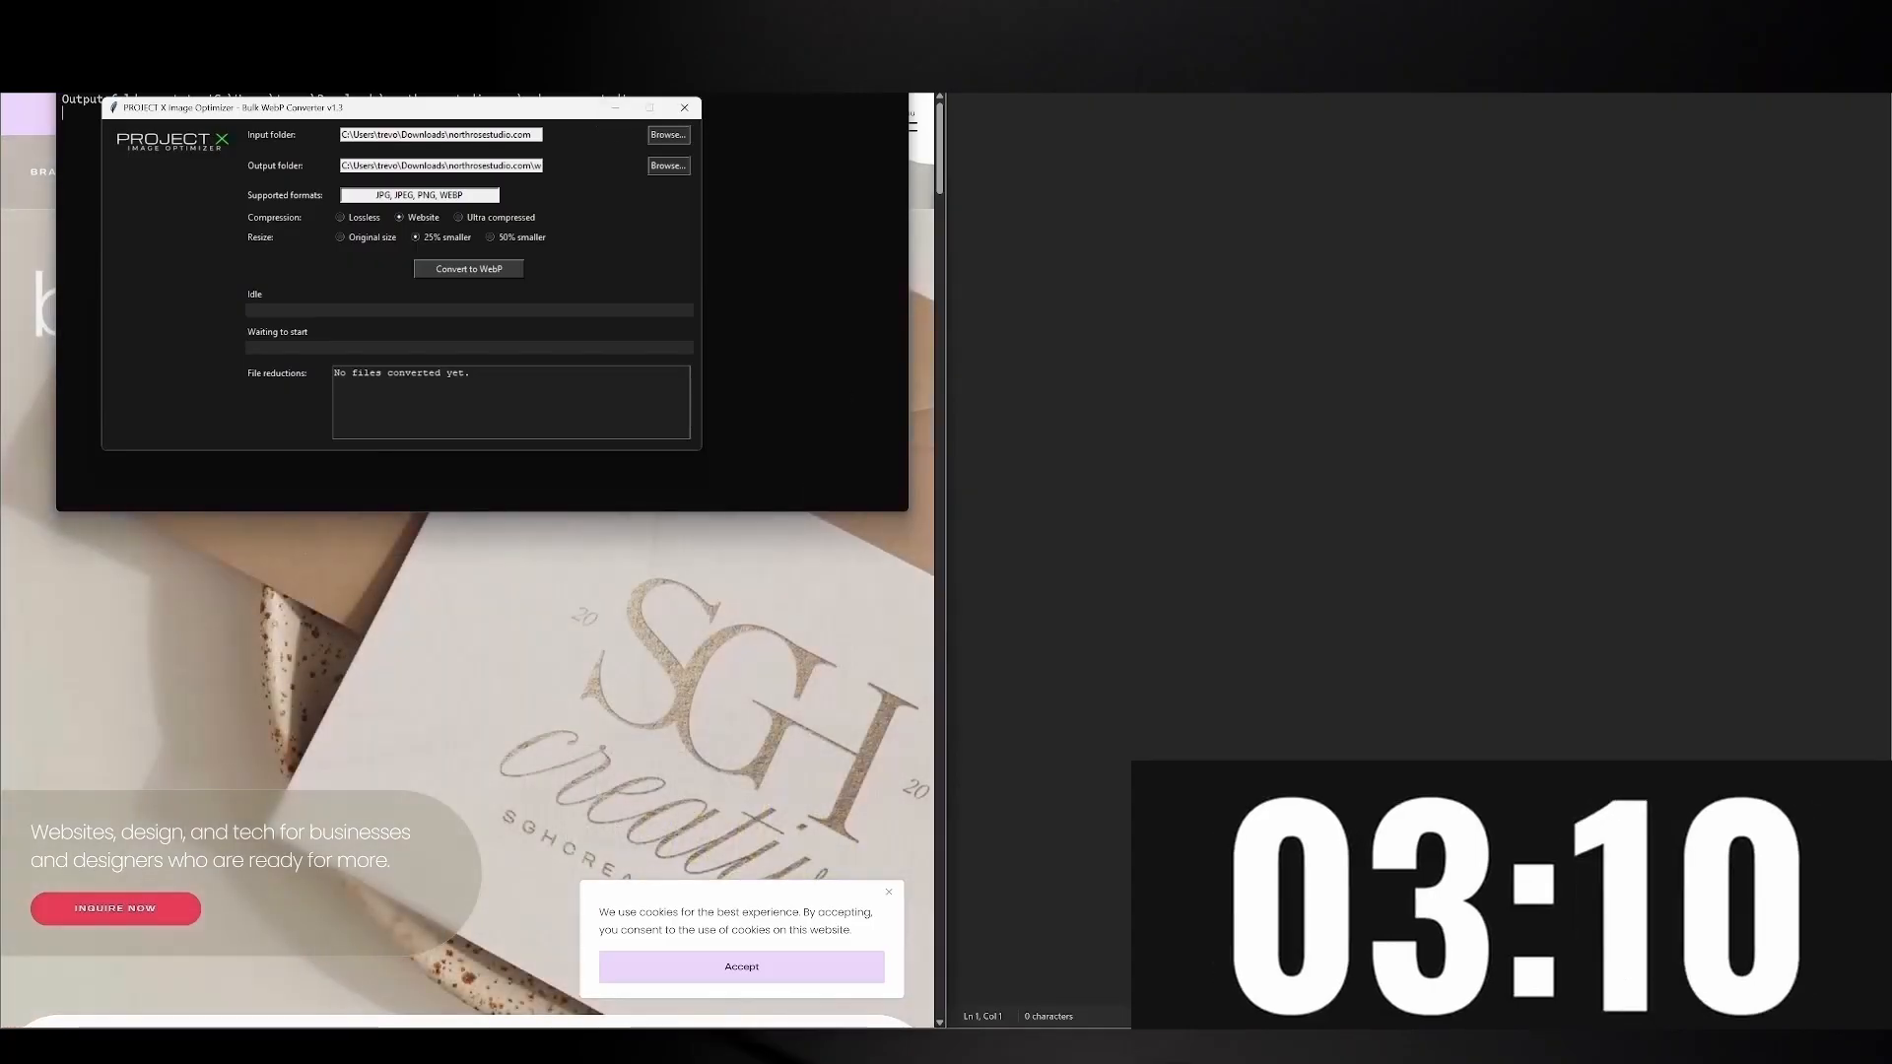
In File Explorer, extract the downloaded image archive inside Downloads > northrosestudio.com
key(alt+Tab)
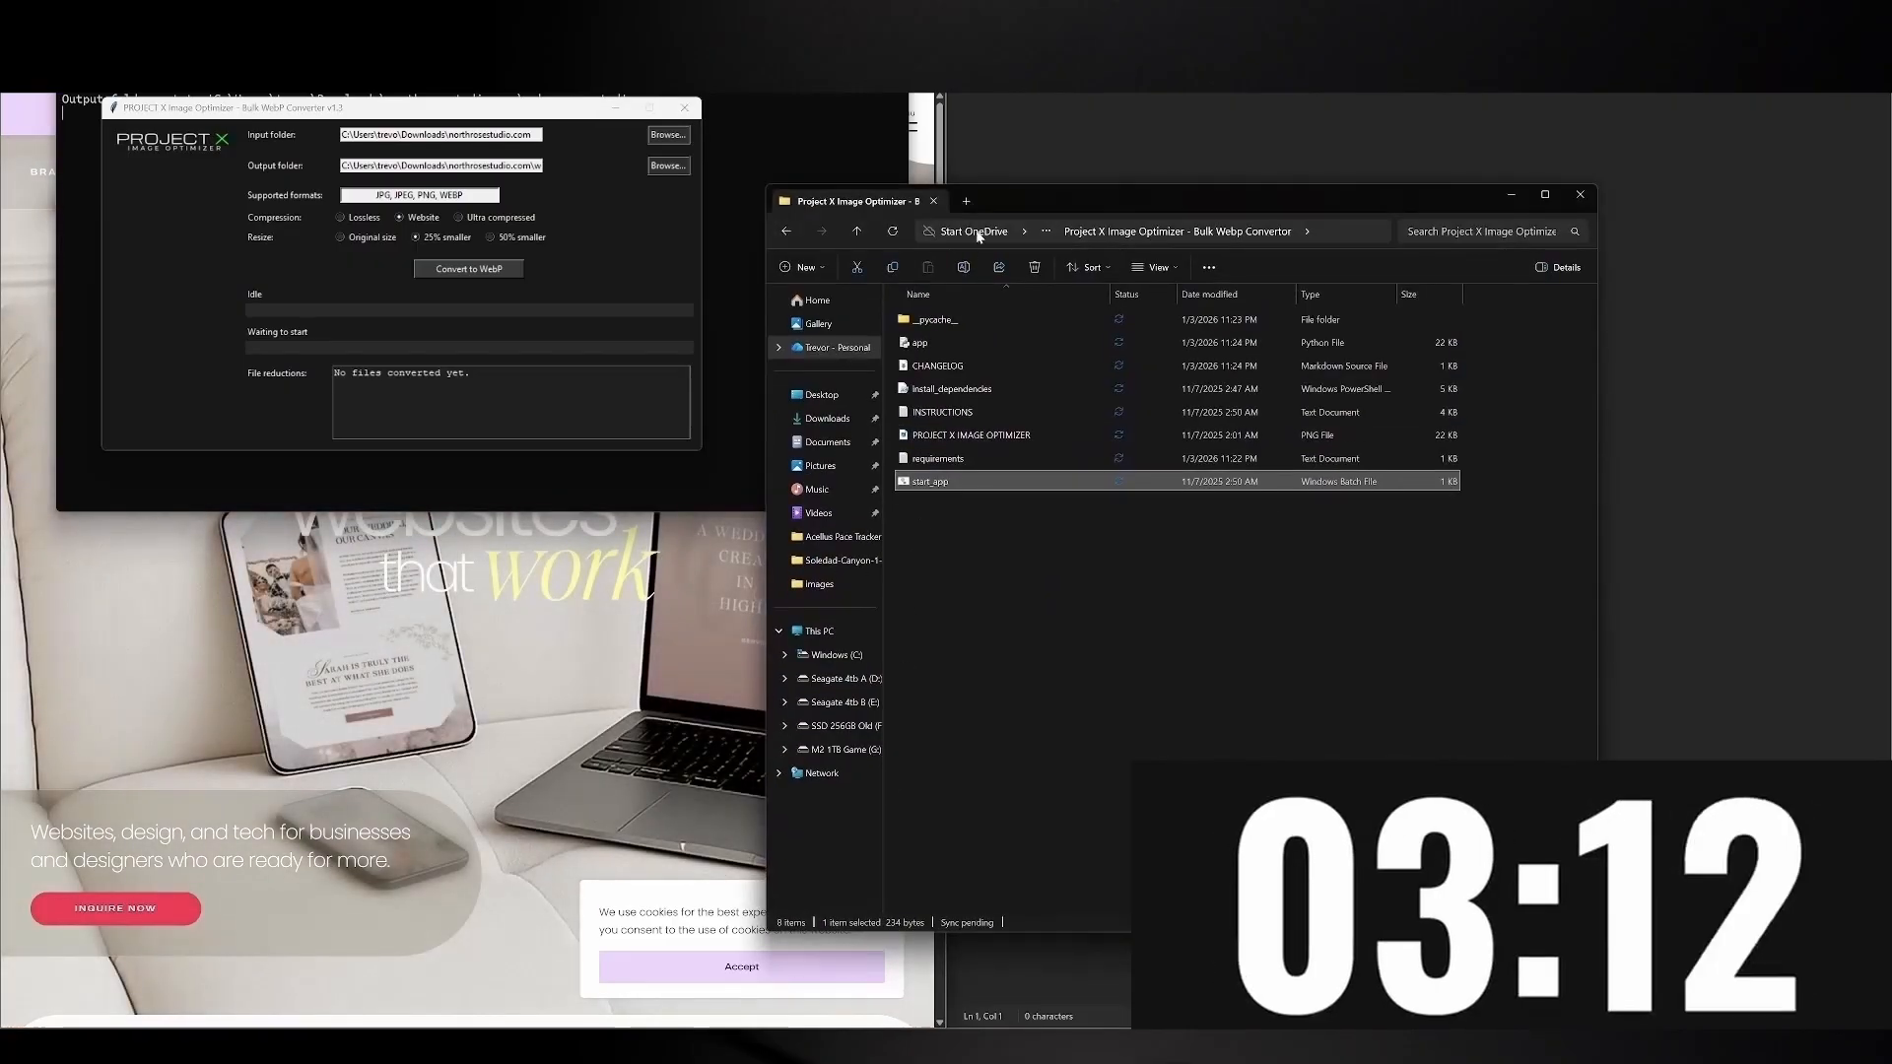
click(966, 201)
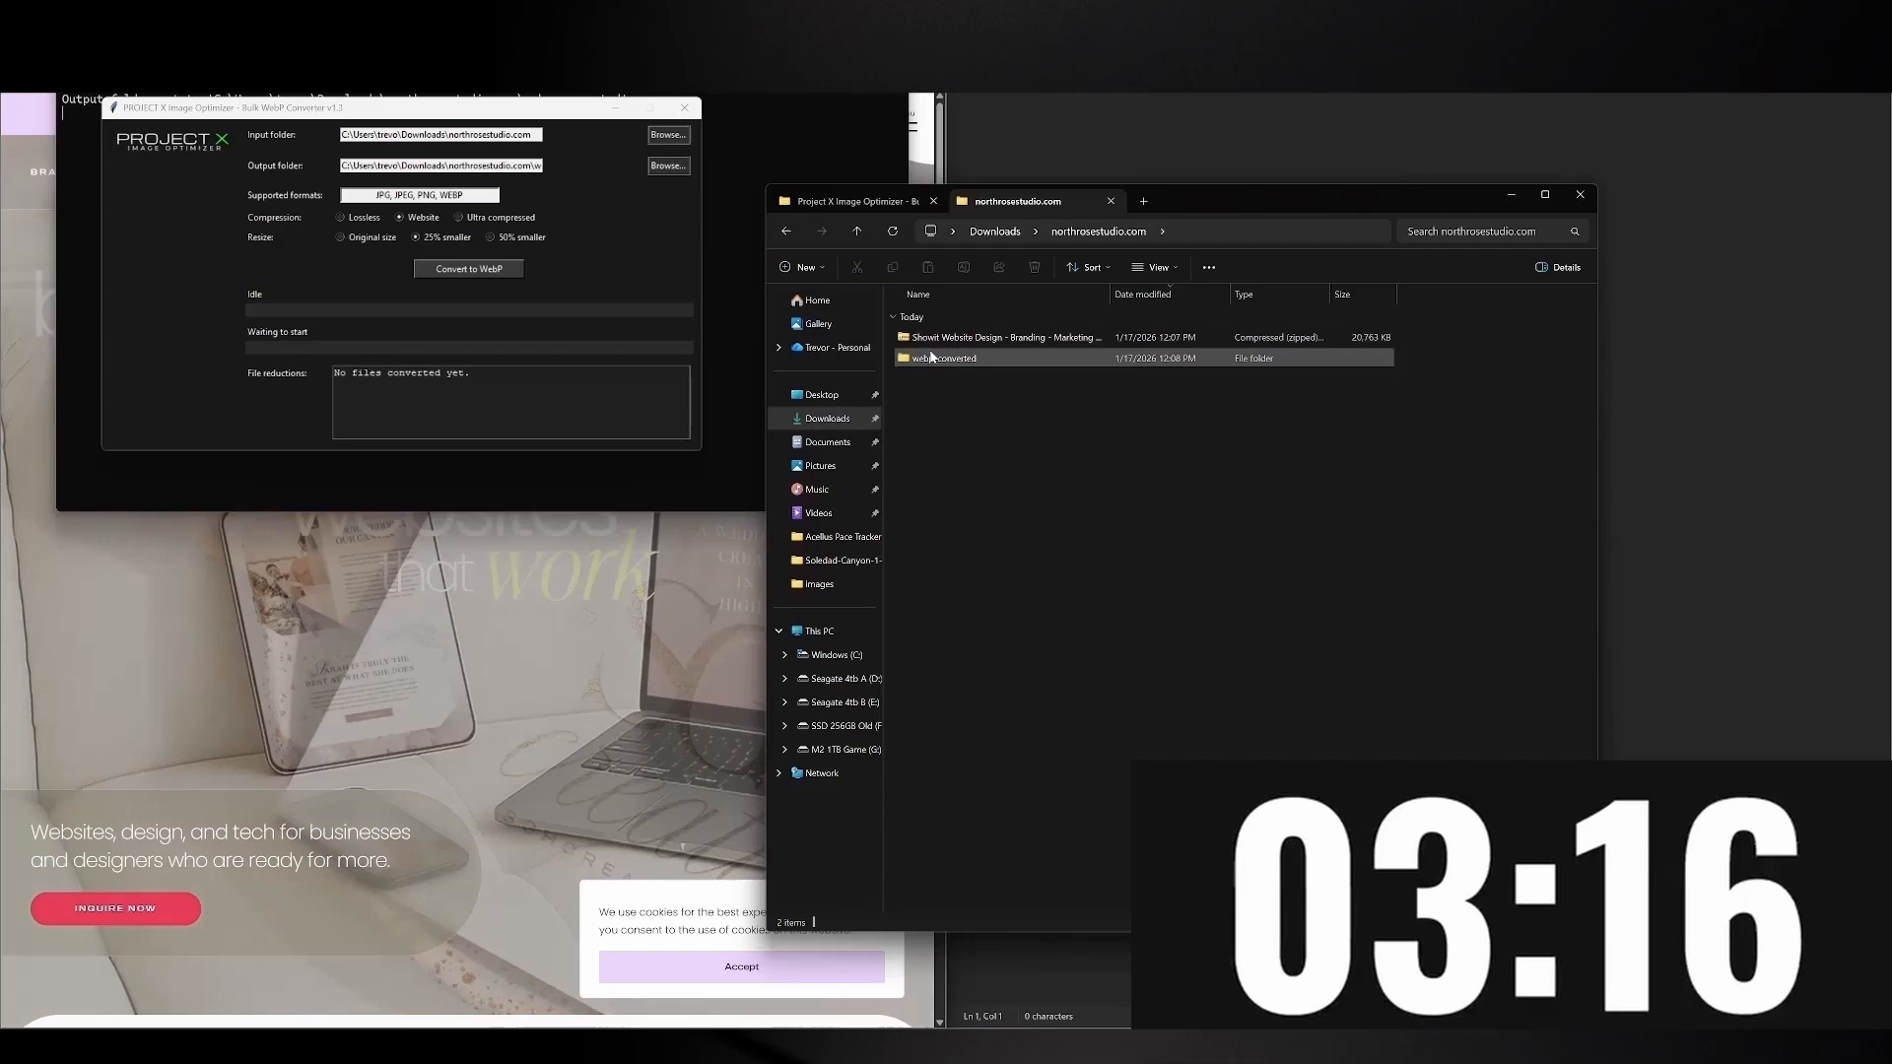
click(946, 337)
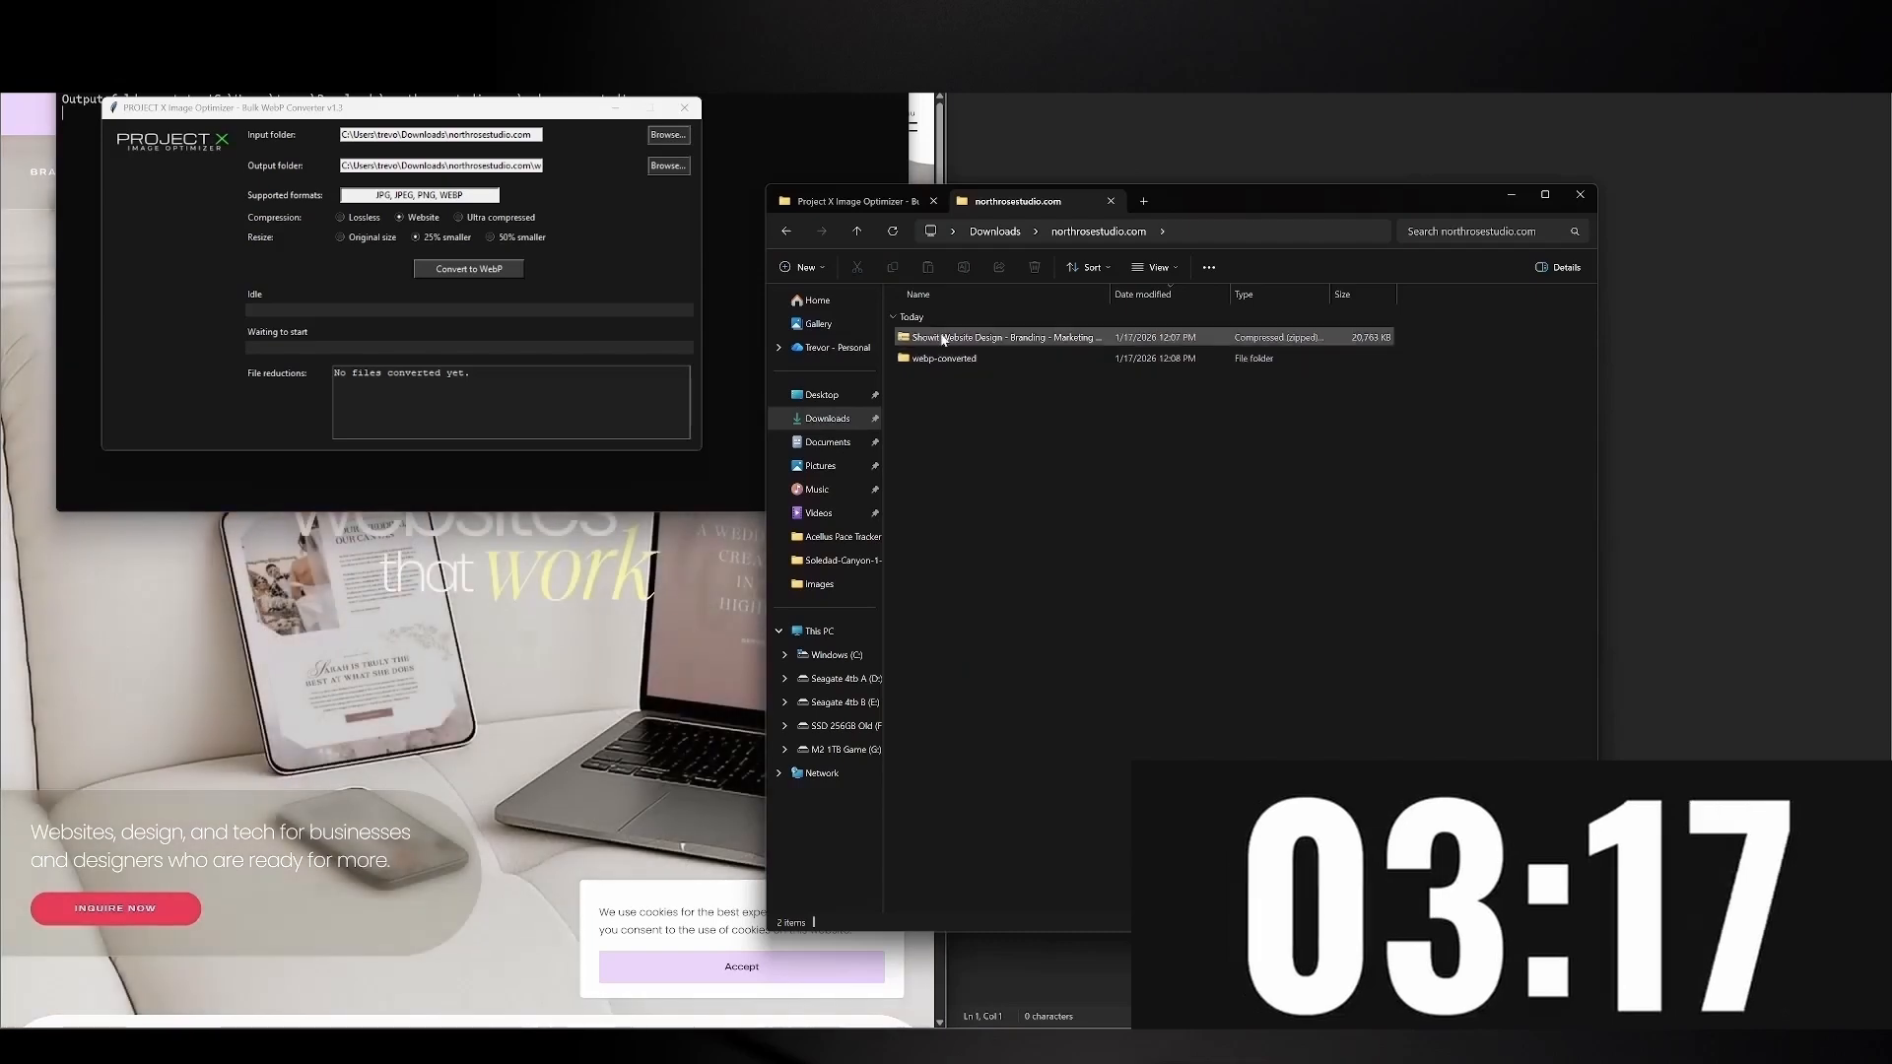
right_click(938, 337)
click(1015, 498)
click(1082, 677)
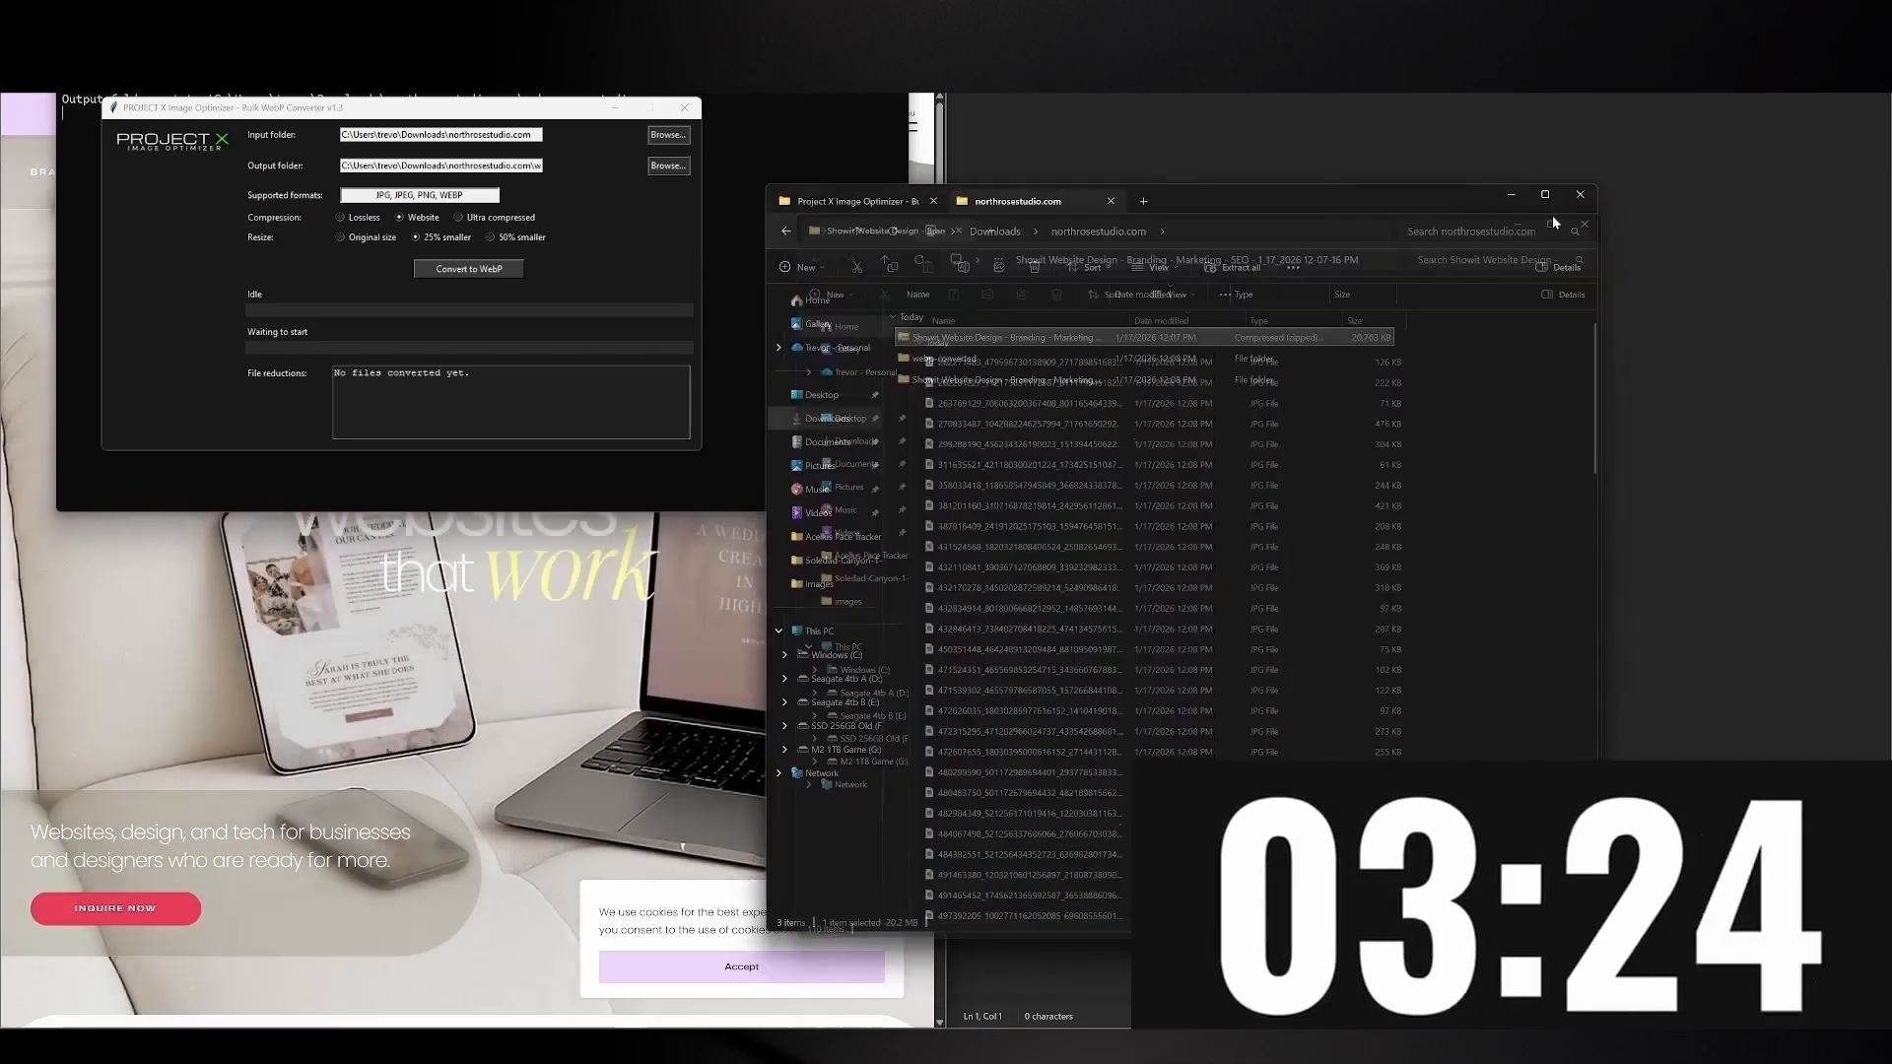
Convert the extracted images to WebP with Website compression and 25% smaller size, and check the file reductions list
click(475, 270)
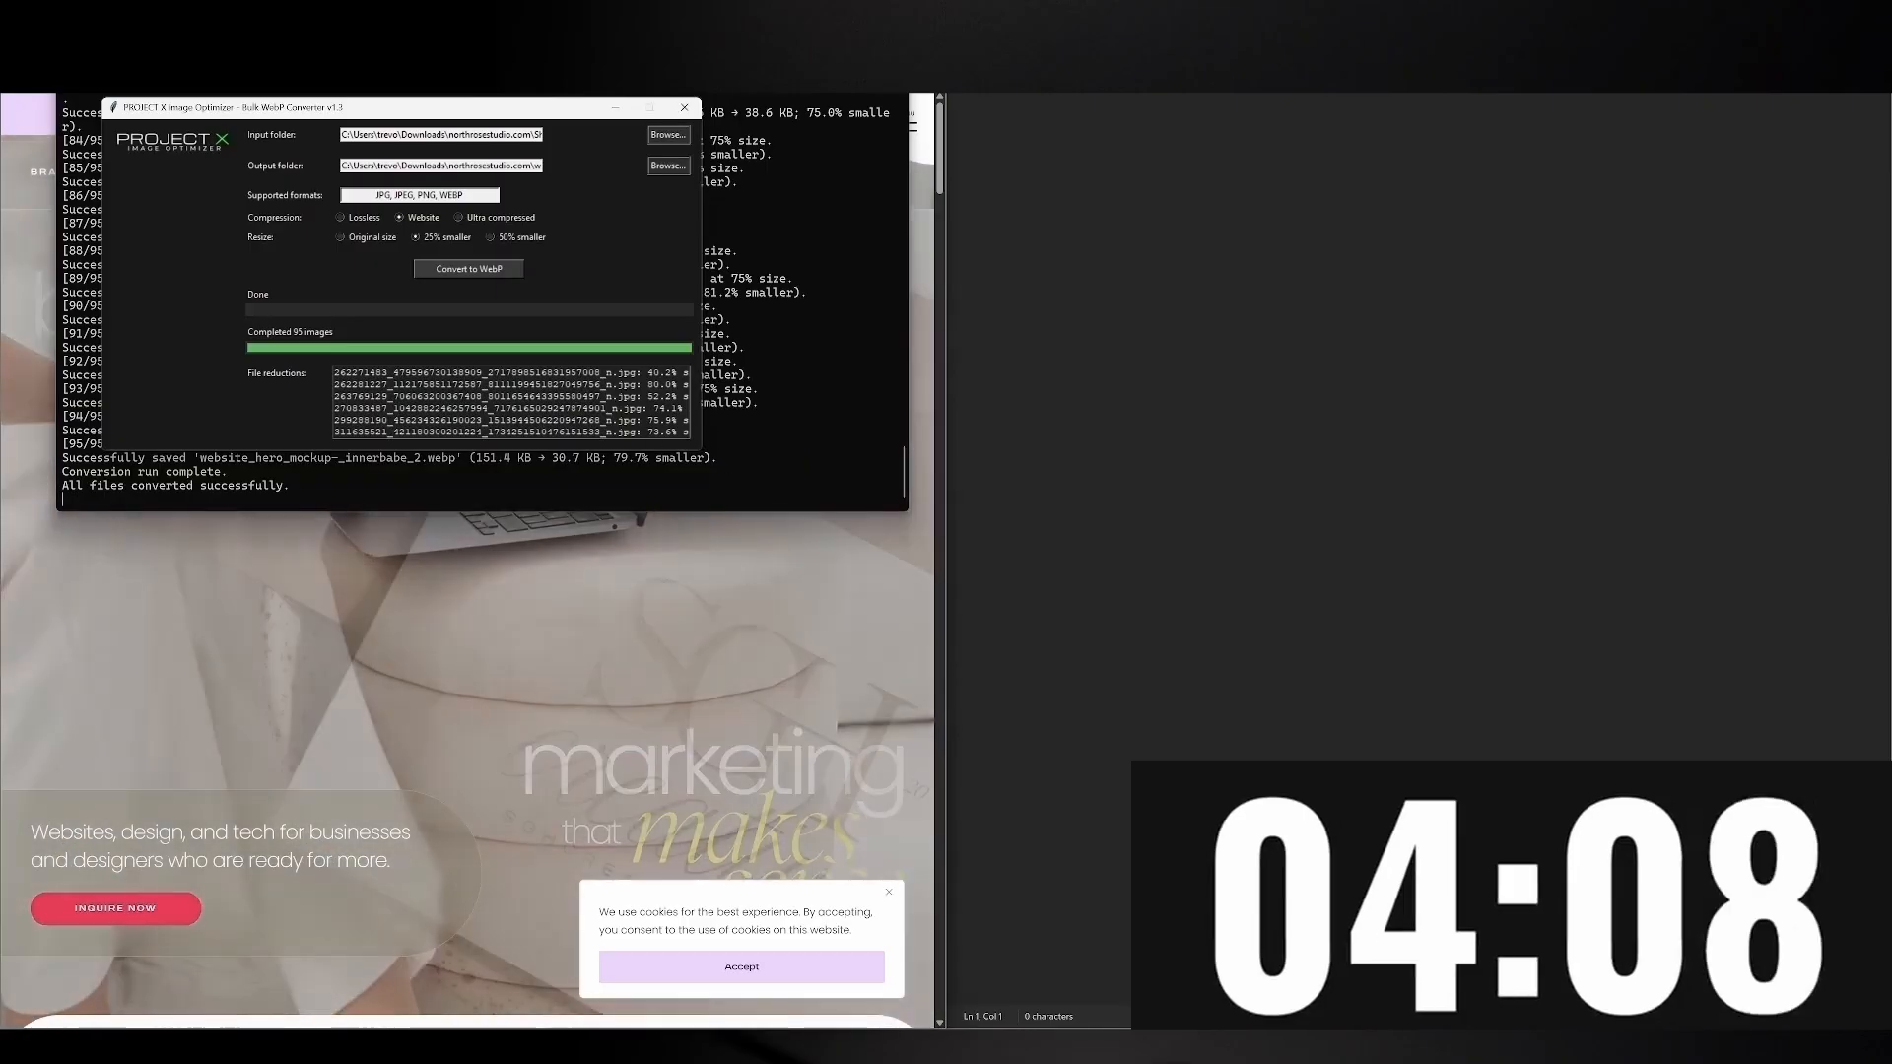
scroll(511, 402, down, 6)
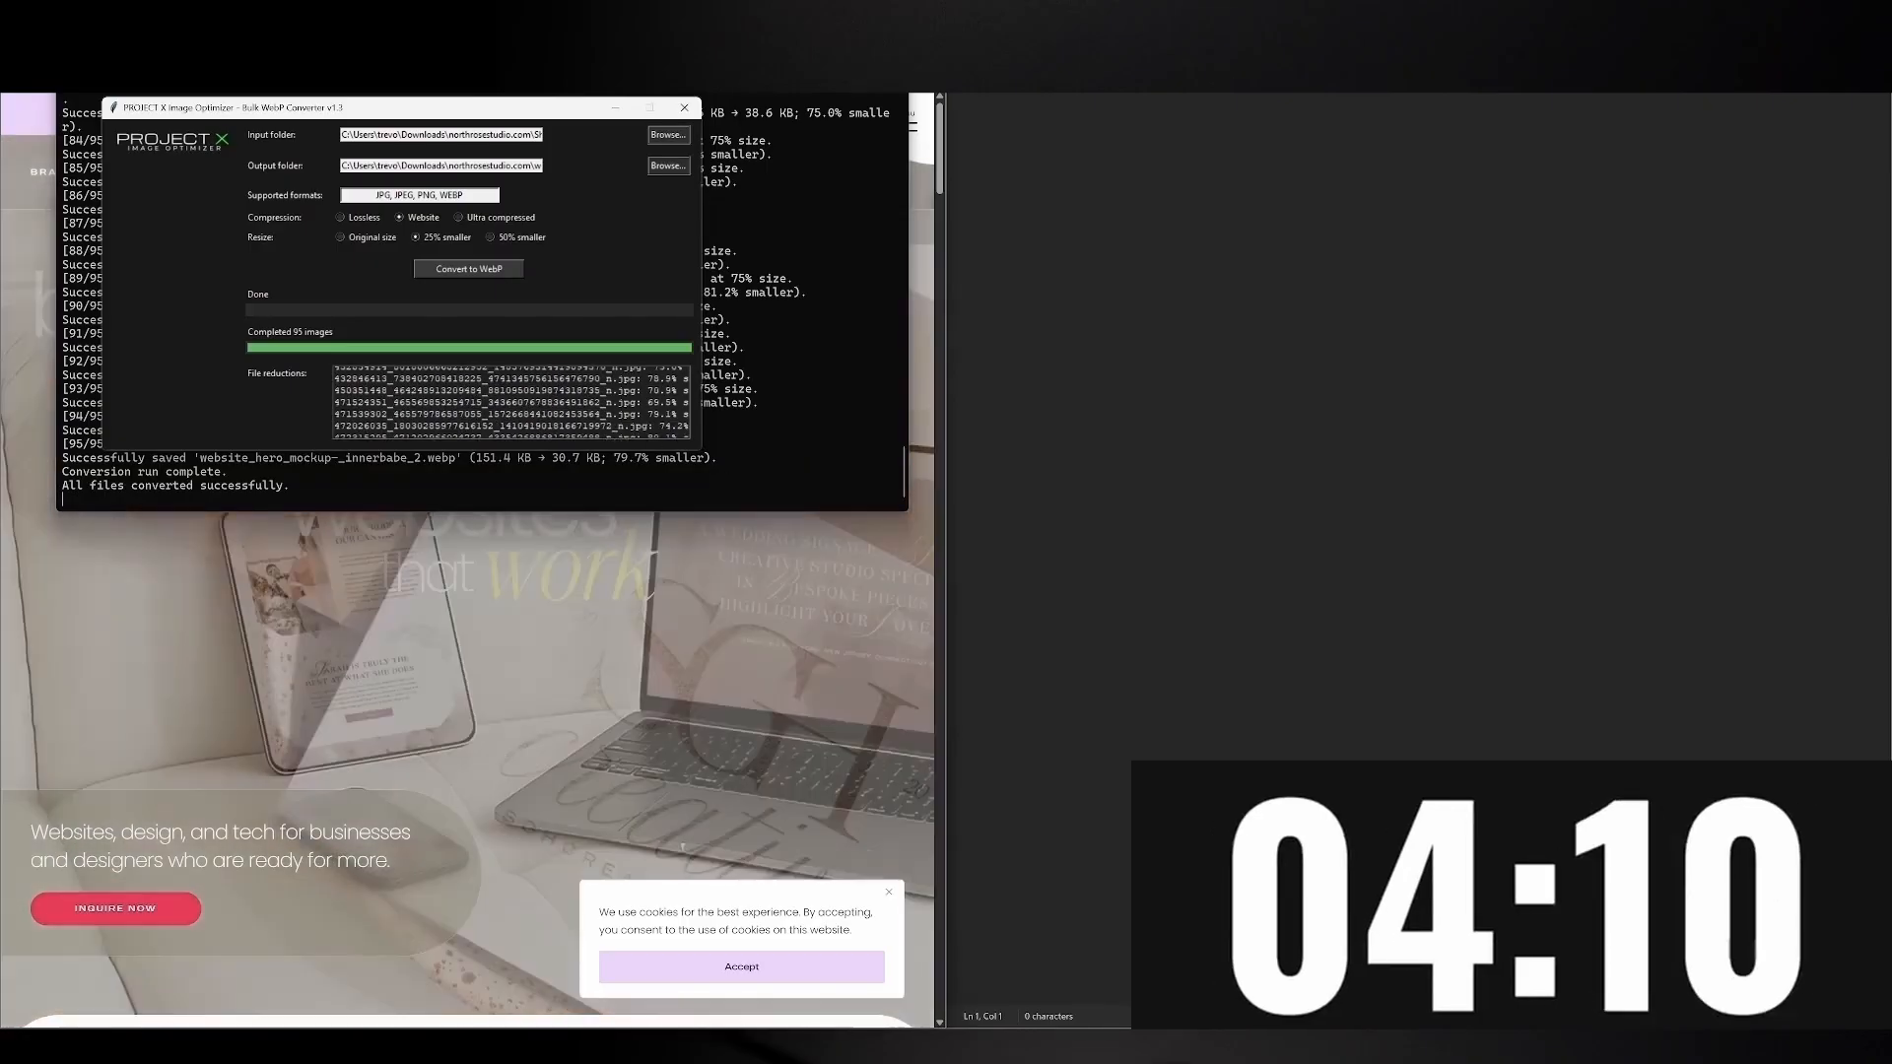
scroll(511, 402, down, 5)
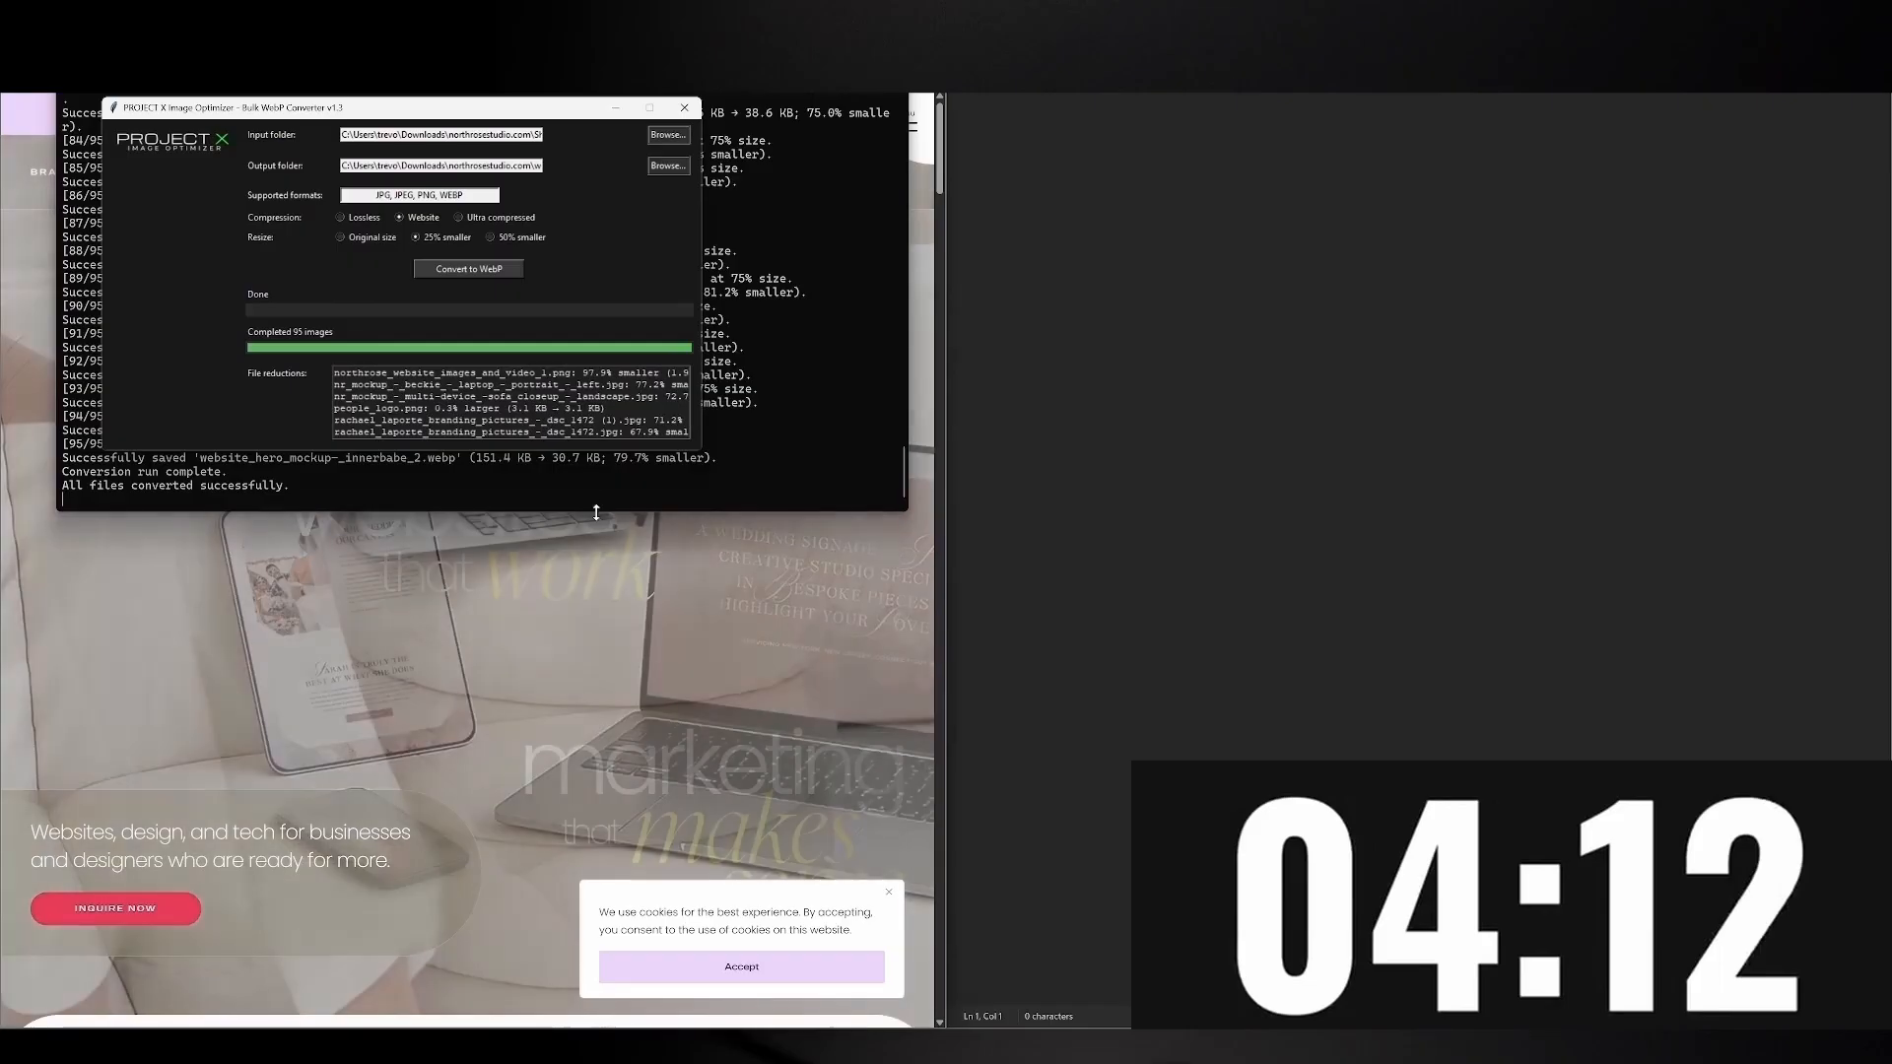
click(616, 108)
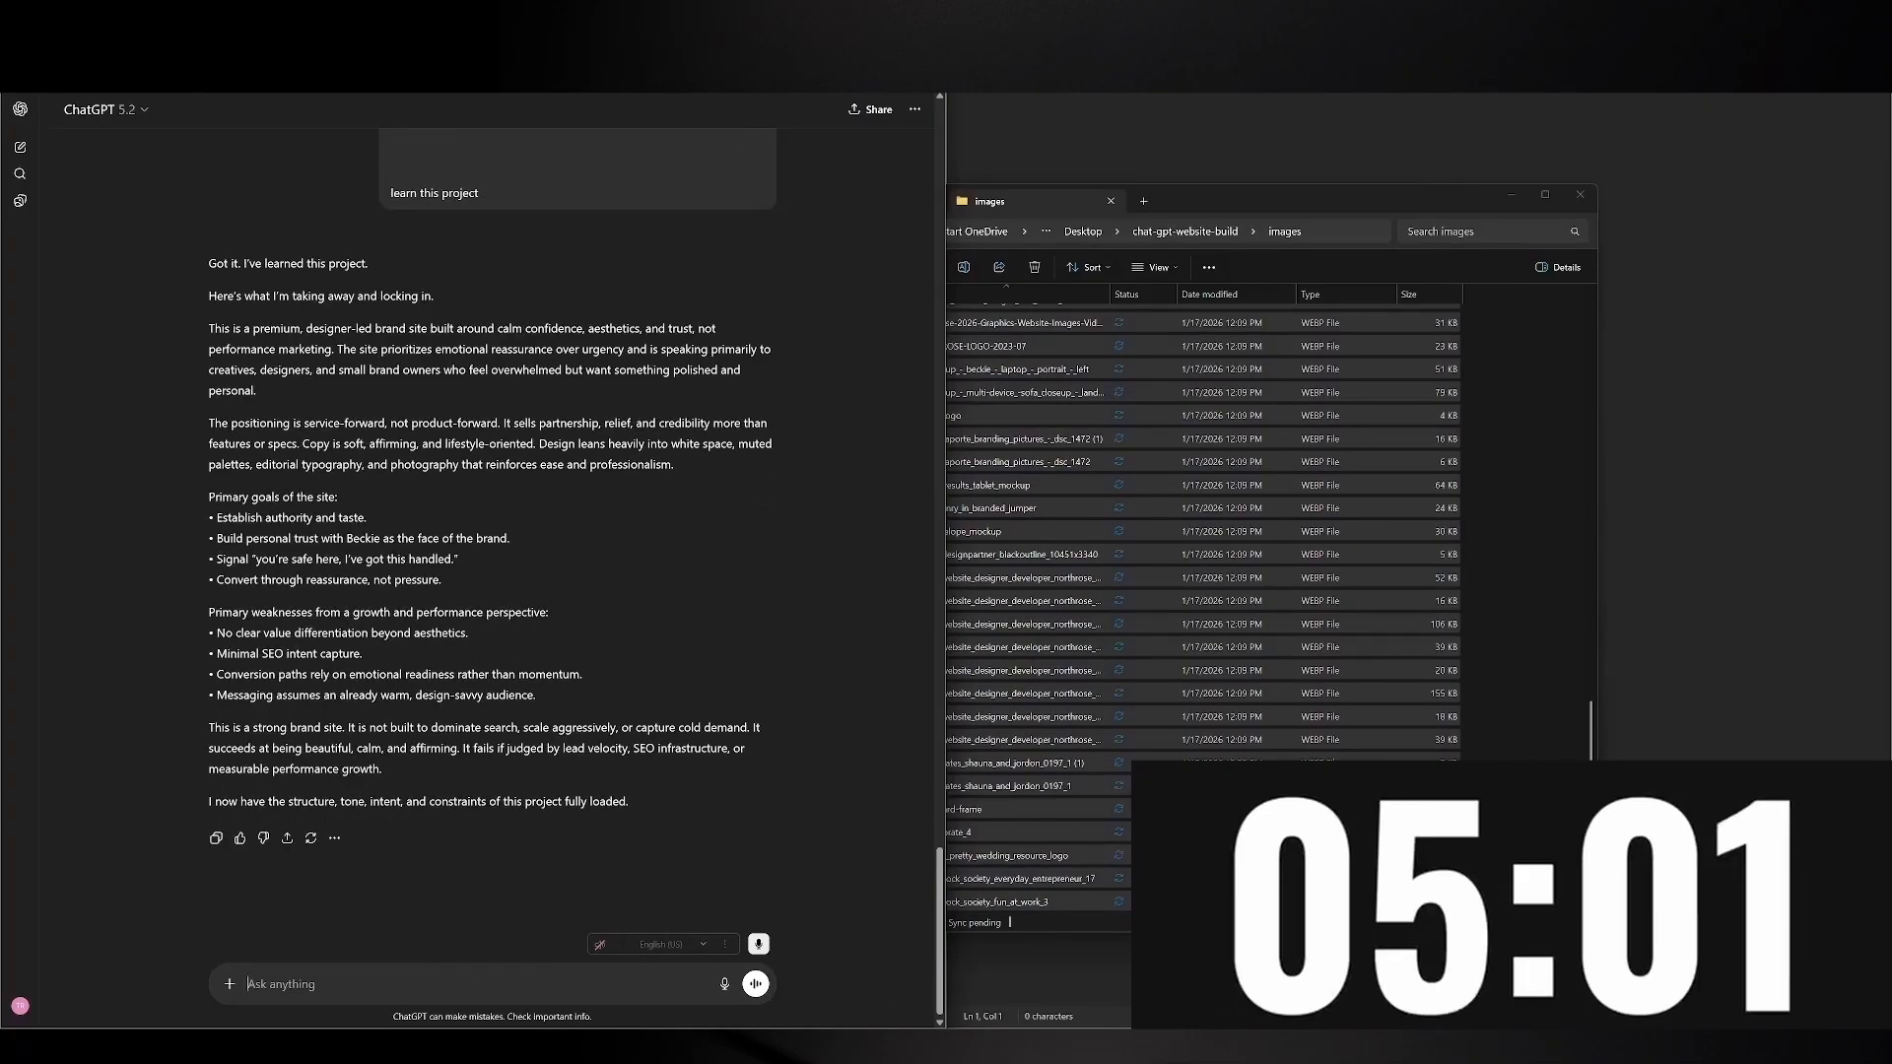
In ChatGPT, write "here are the image paths we want to use" and paste the copied list of WebP image paths
text(here are the imag)
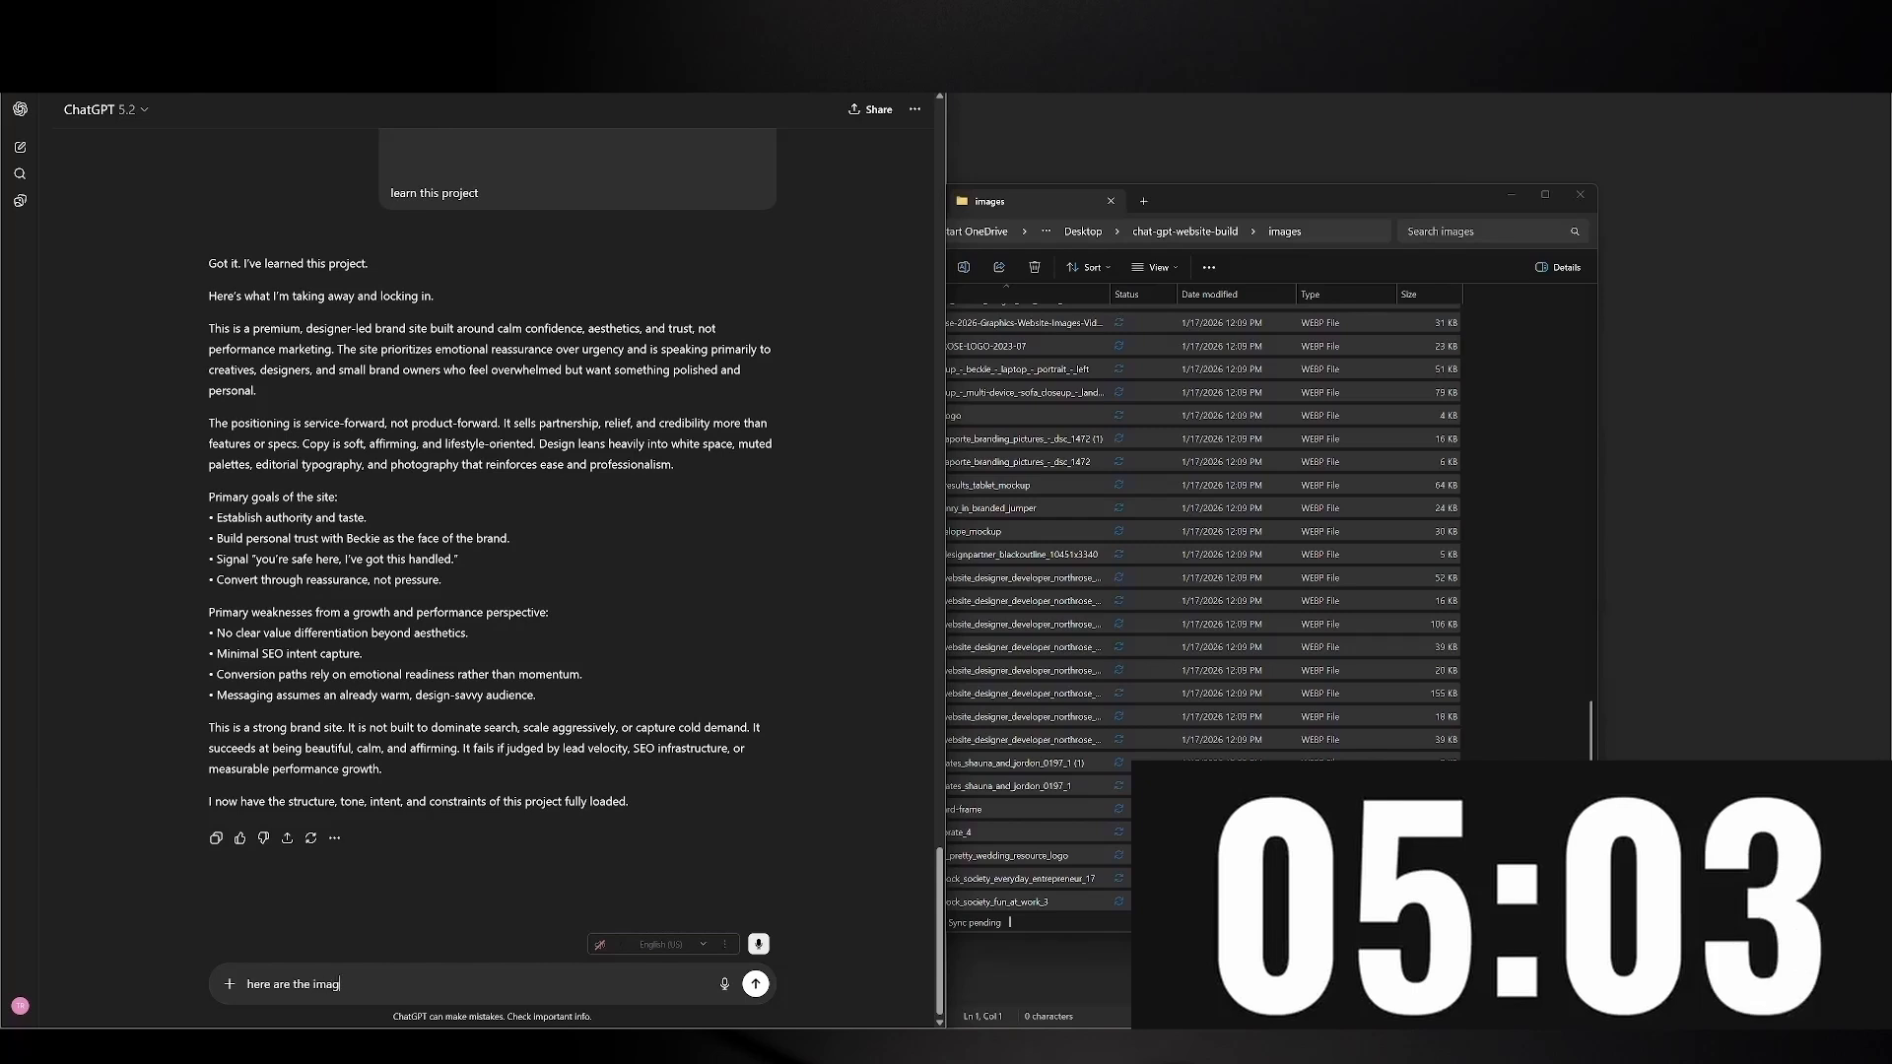
text(es)
key(BackSpace)
text(paths )
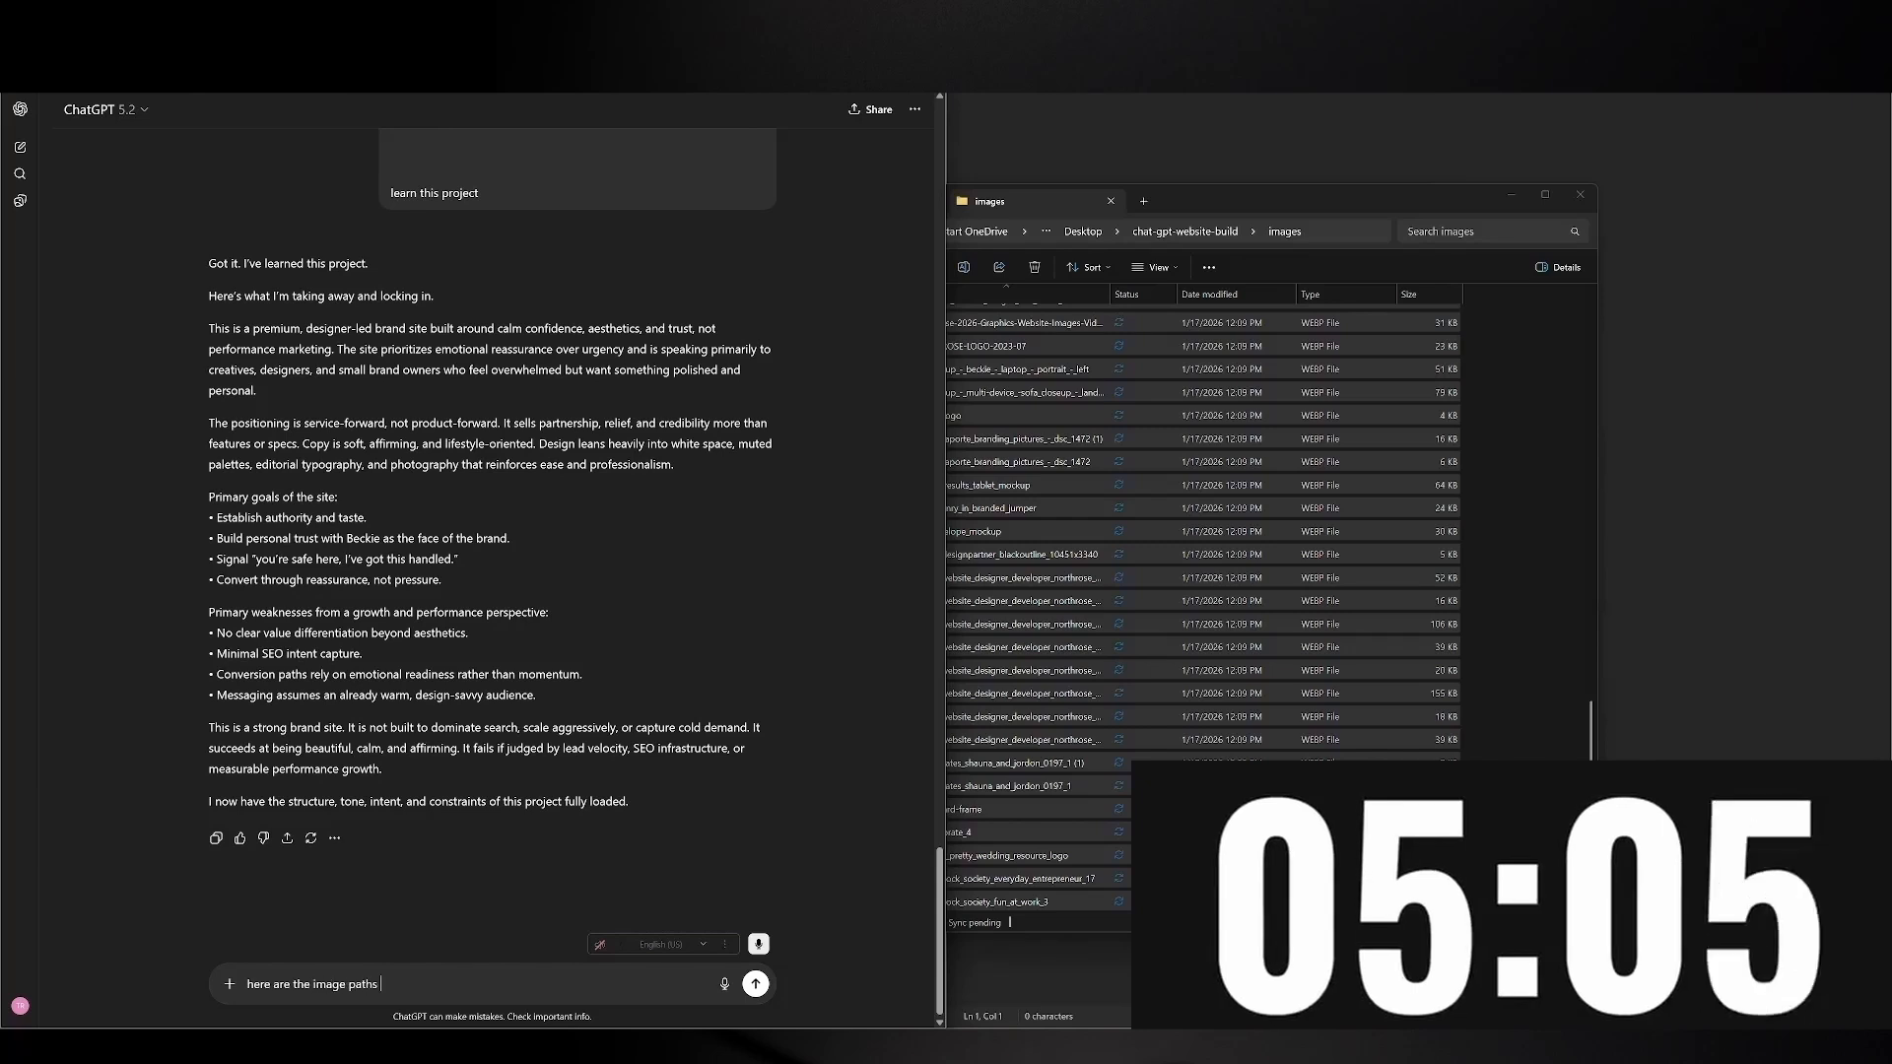
text(we want to)
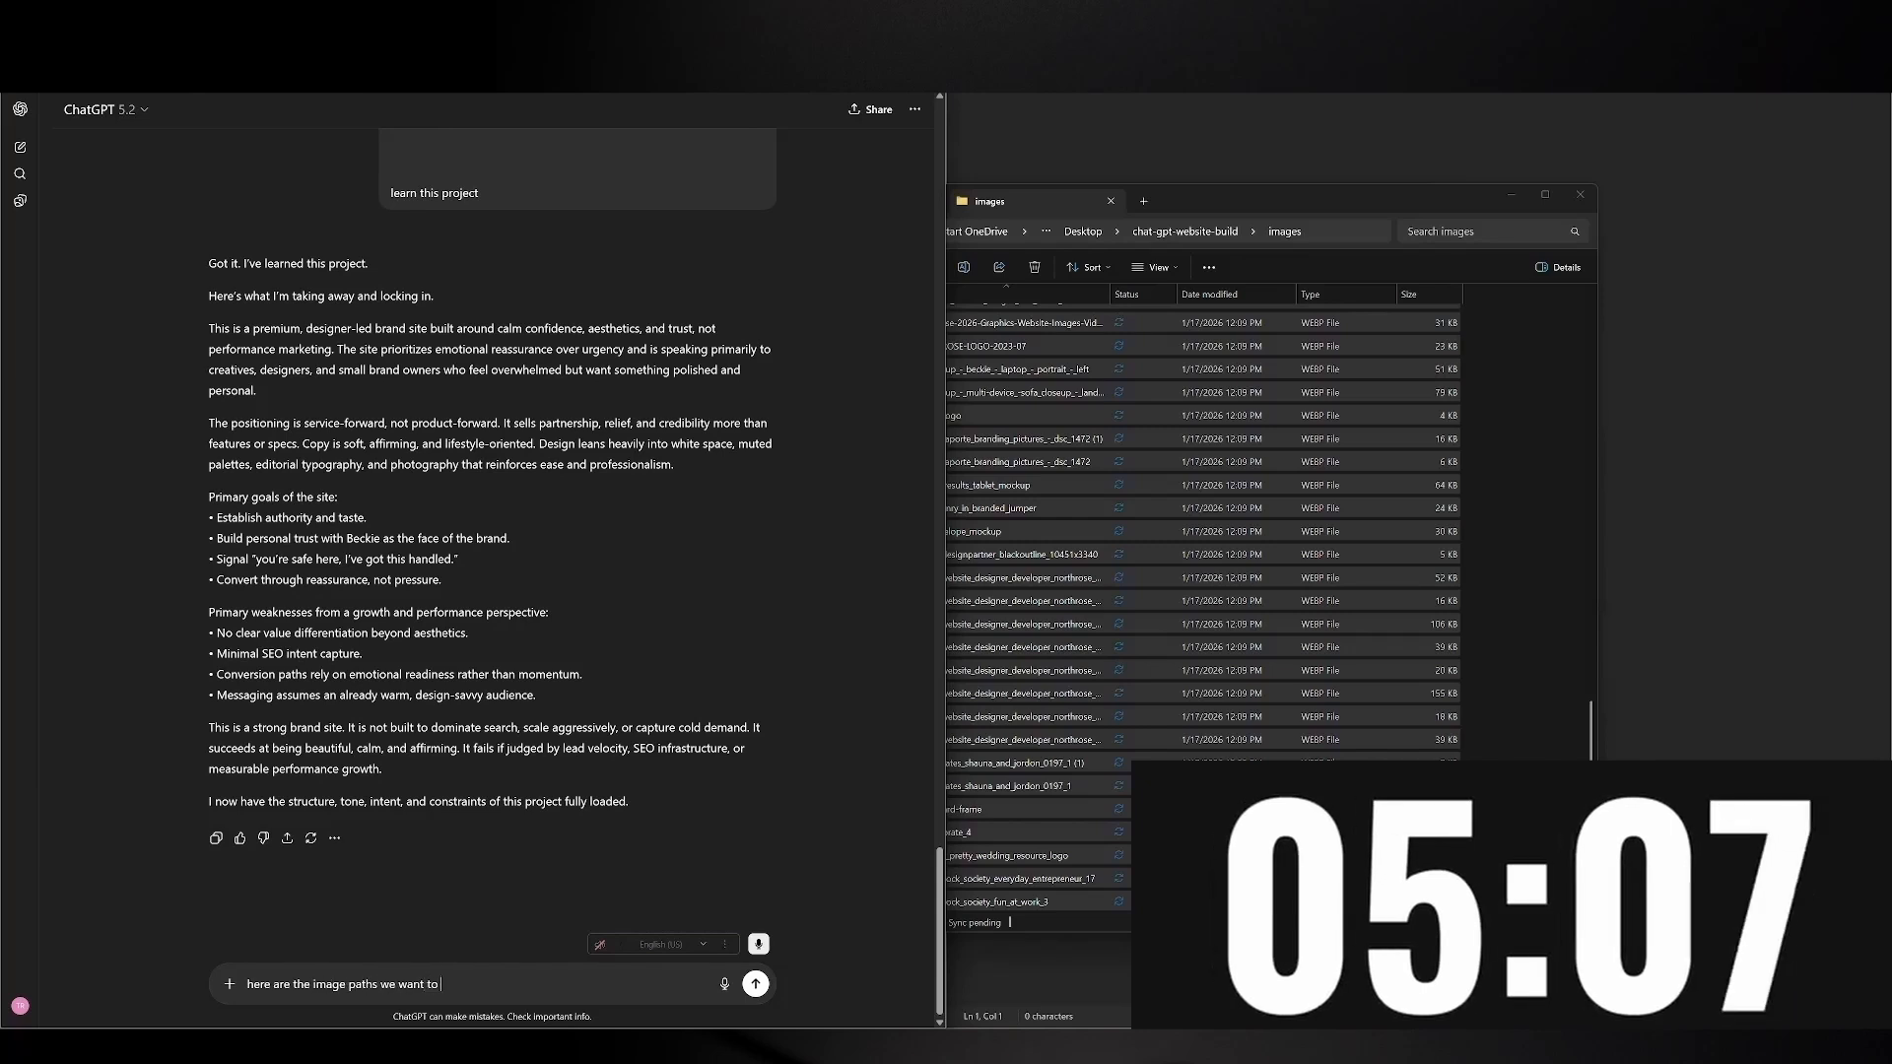
text( use)
key(ctrl+v)
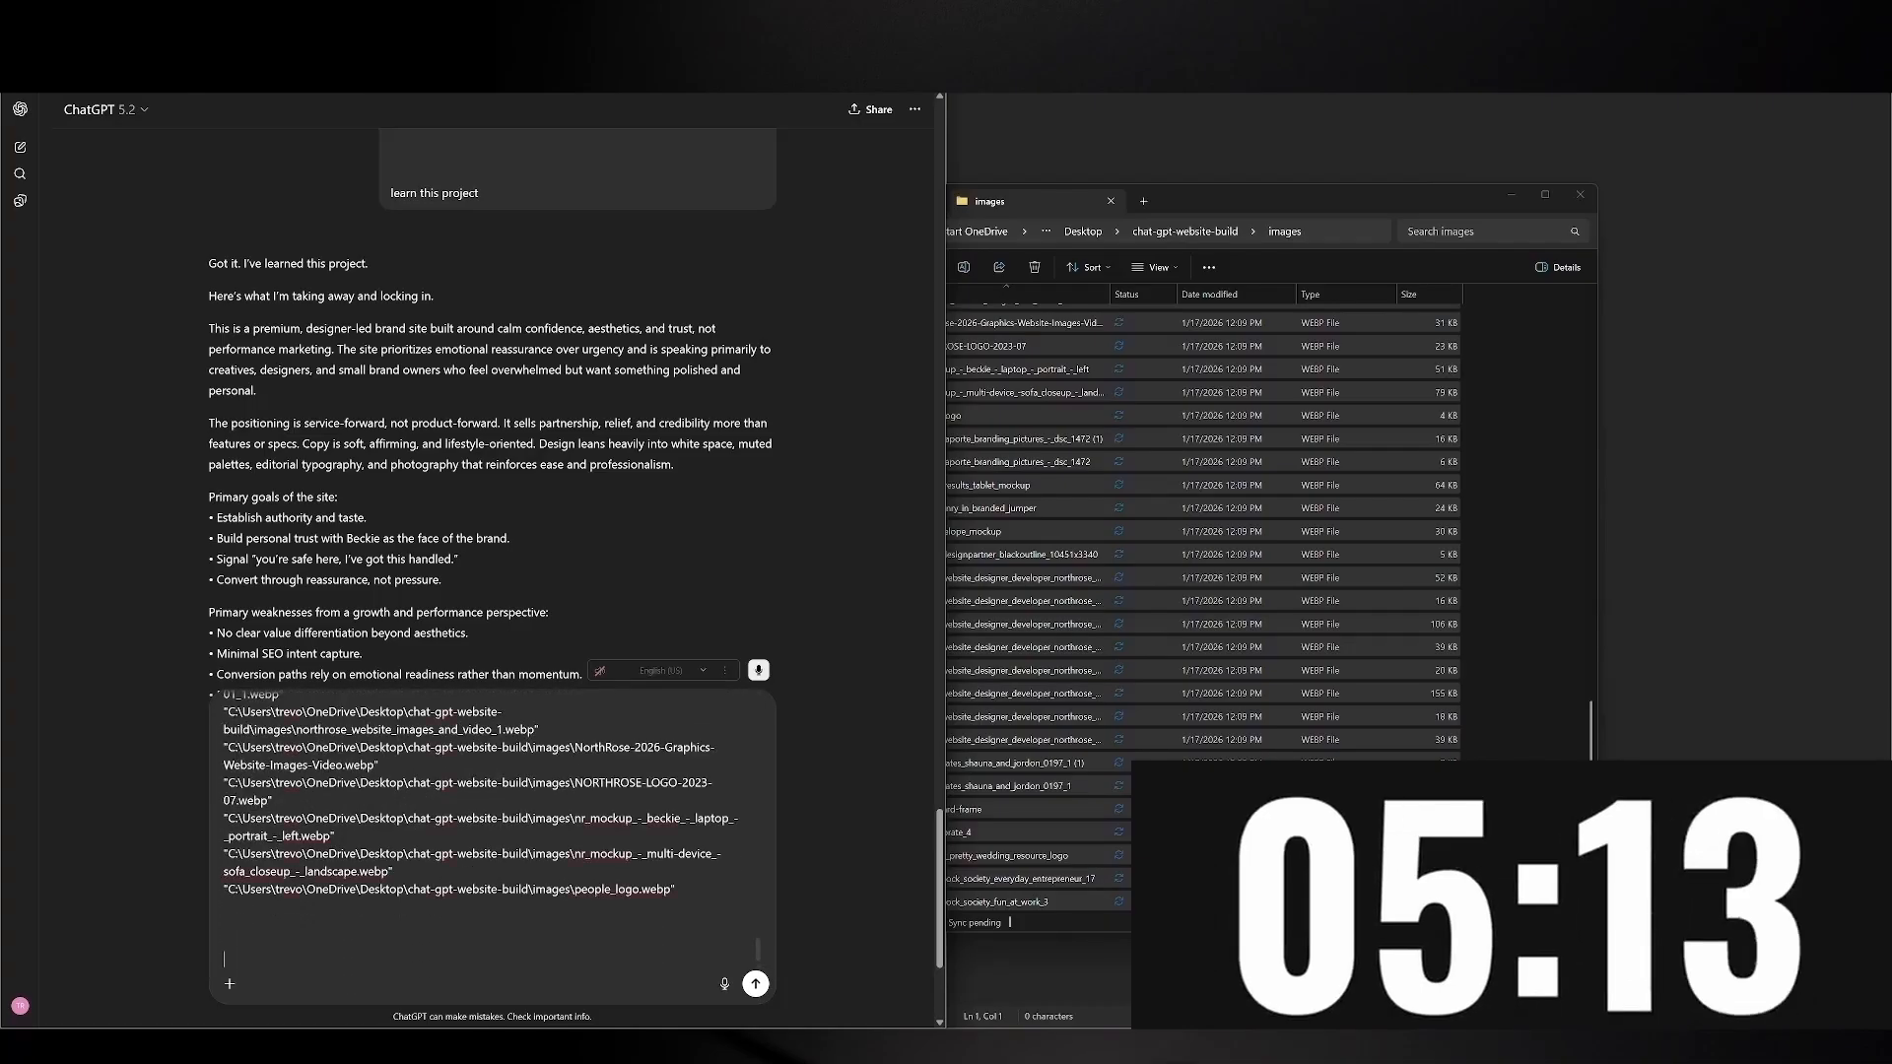
Below the image paths, add the request "build and design a nice modern website that has the look and feel of the previous"
text(uild and desig)
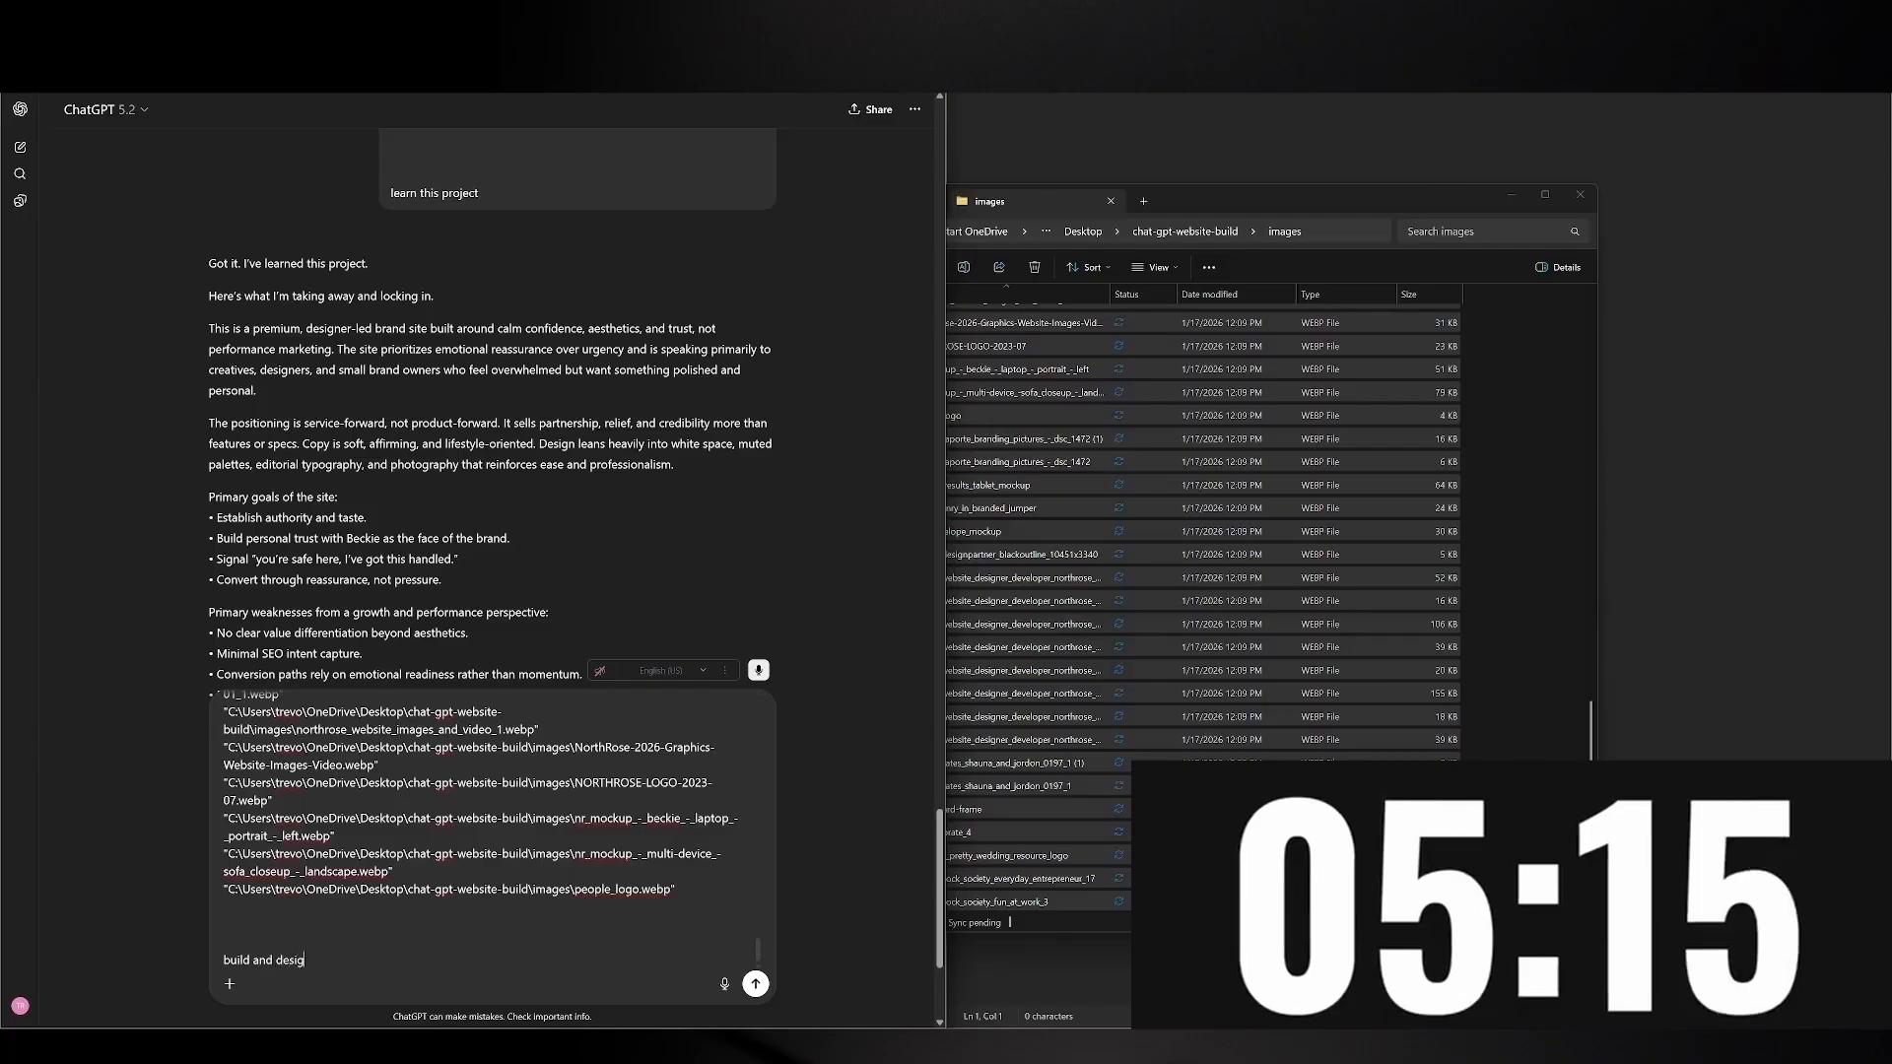
text(n a nice modern)
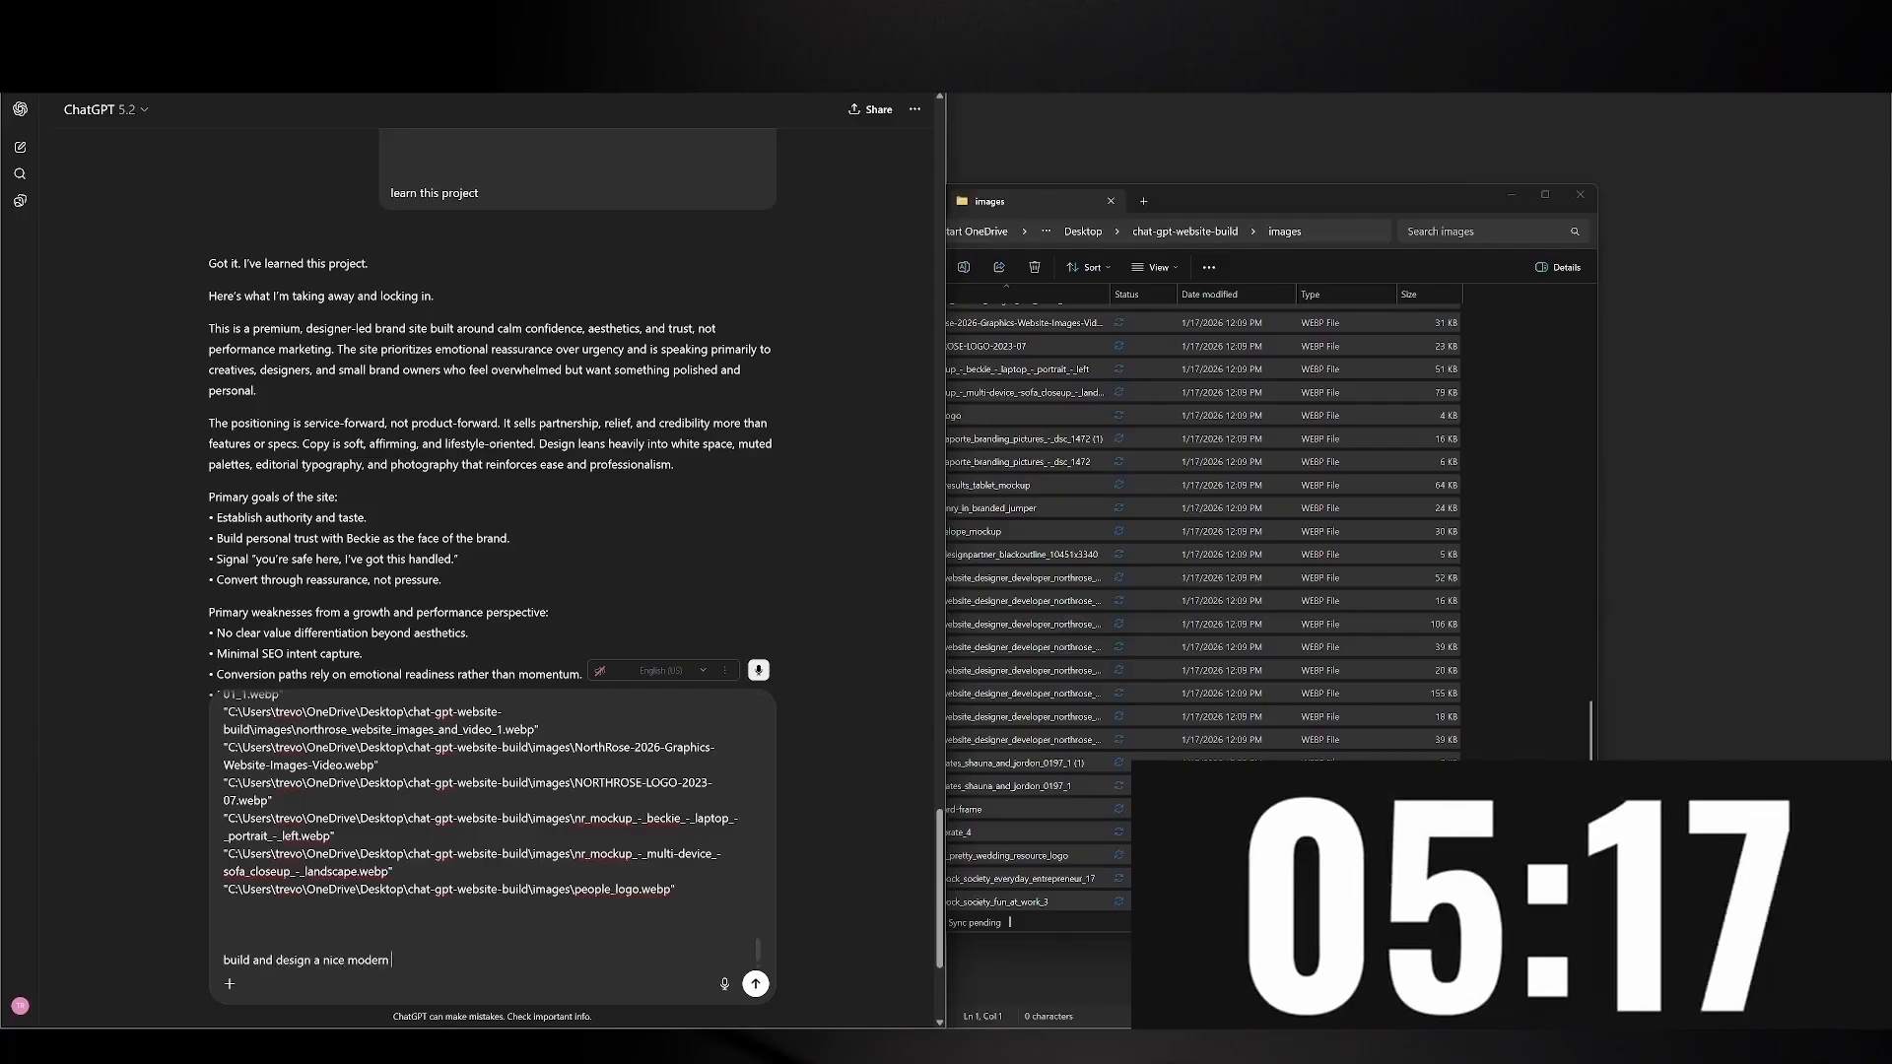
text( website)
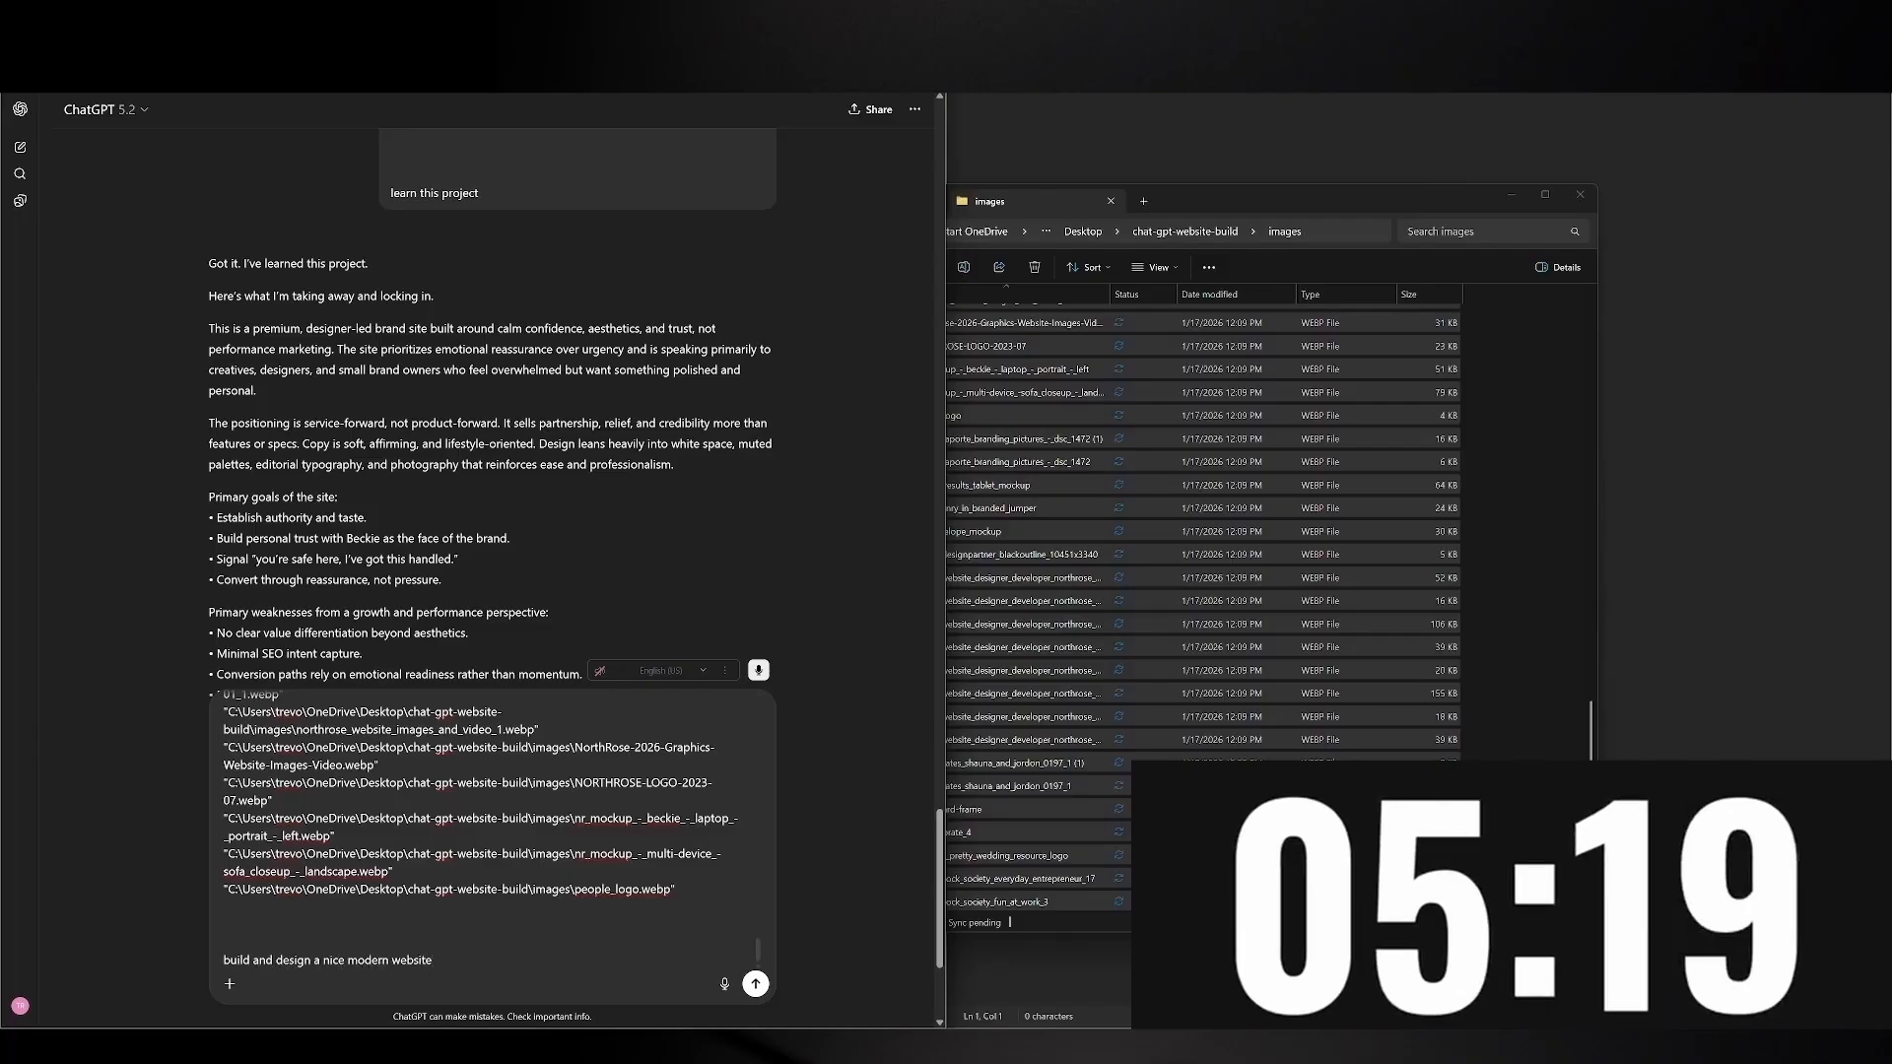
text( that has the)
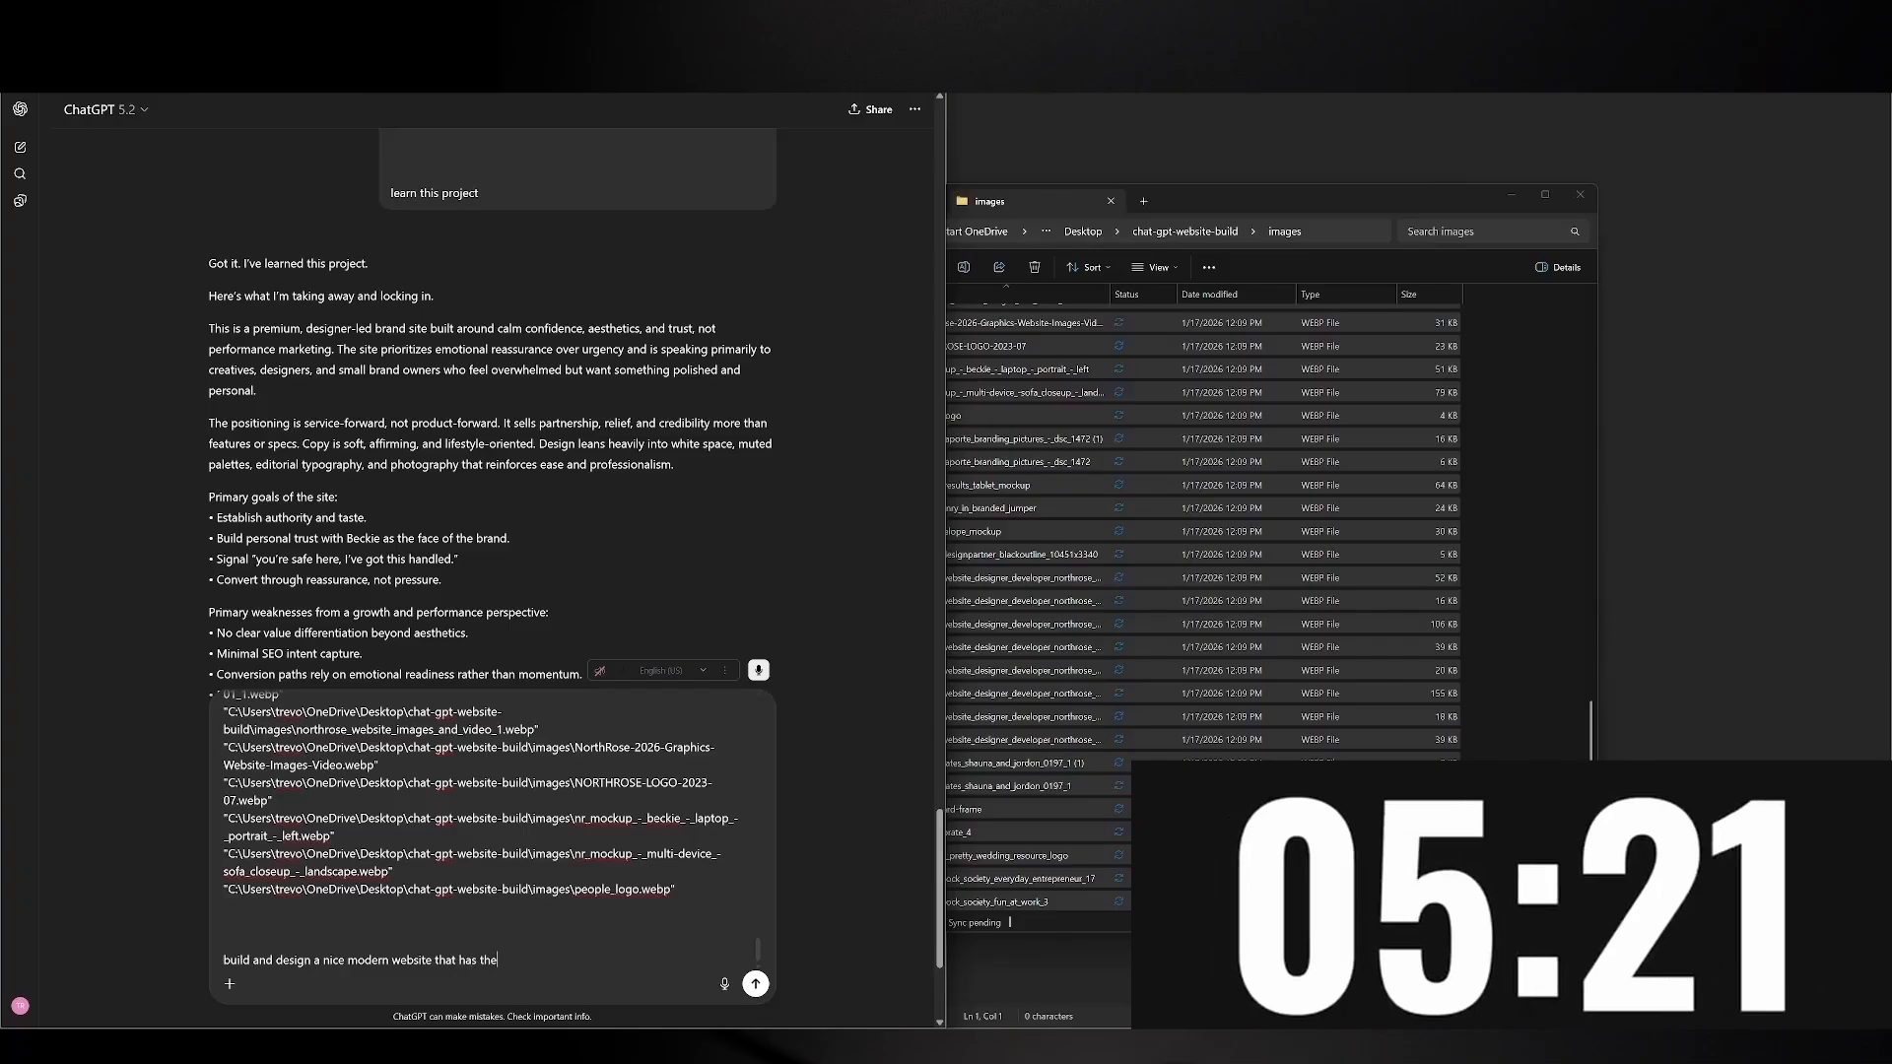
text( look and feel )
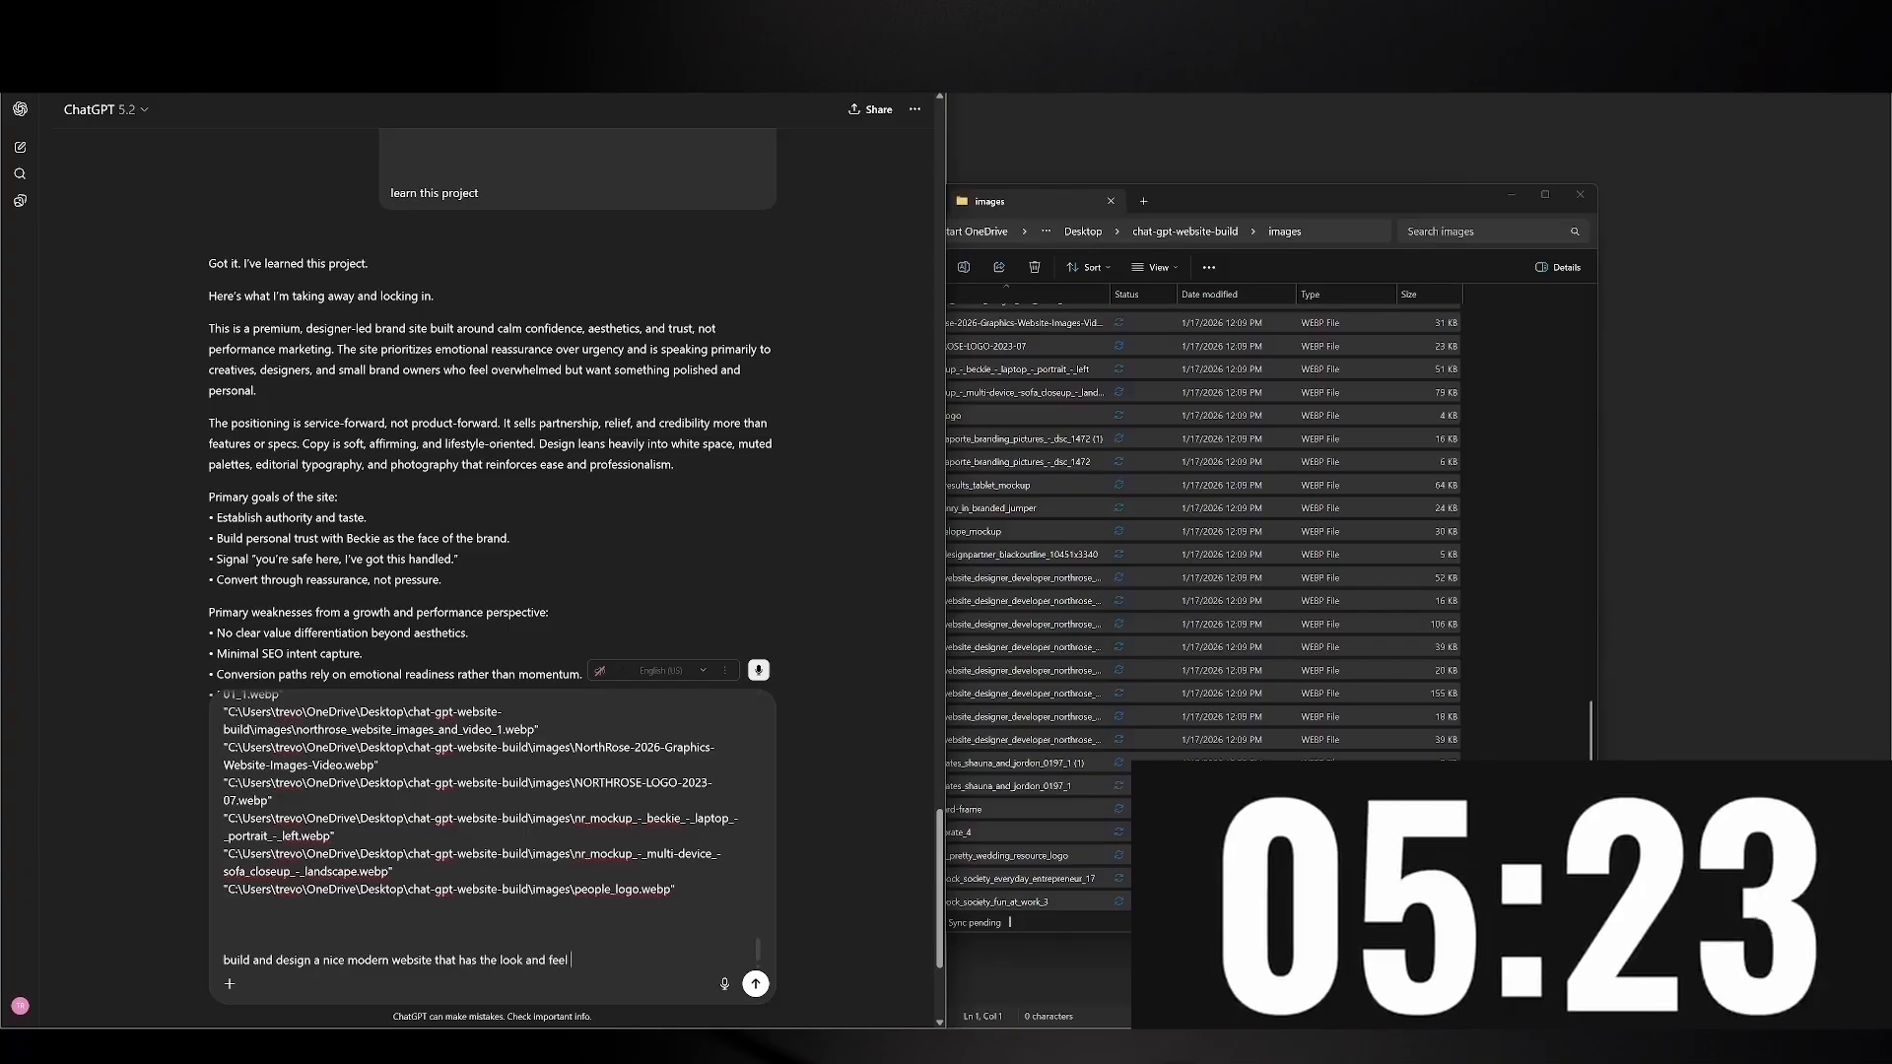
text(of the)
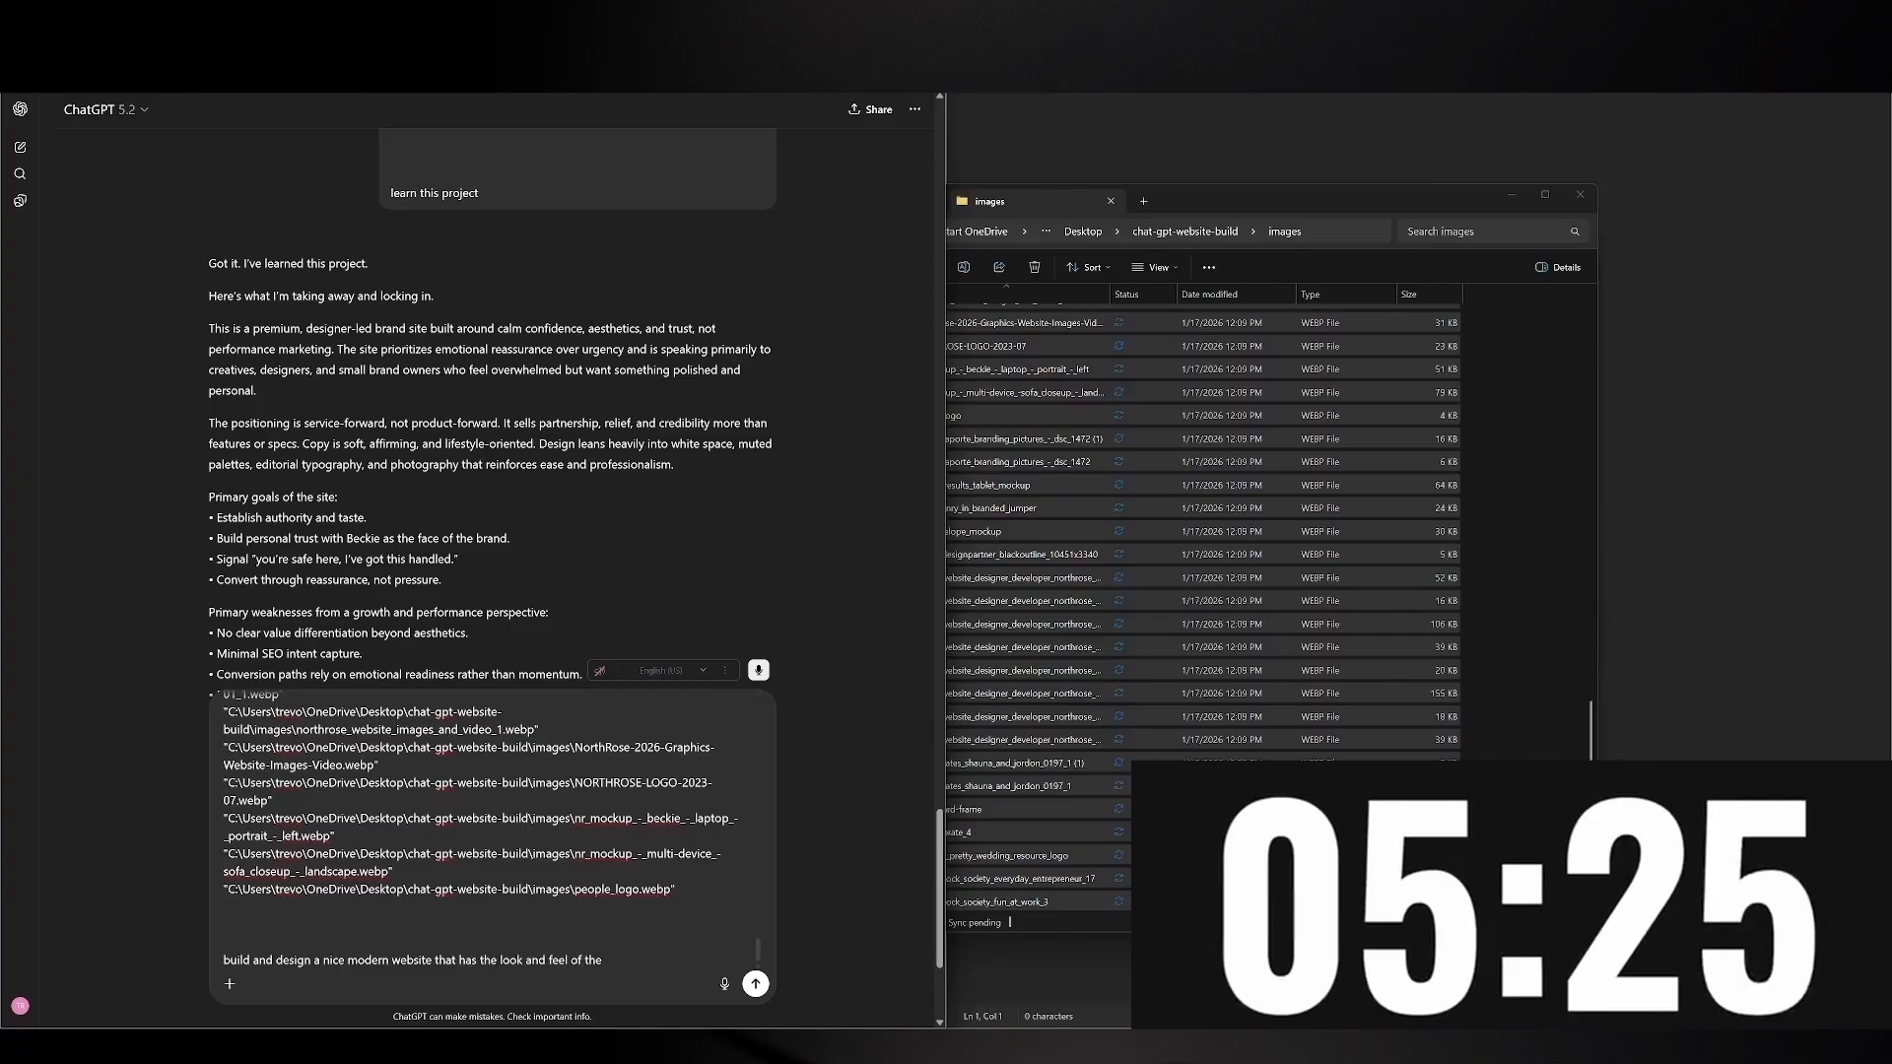
text( previous )
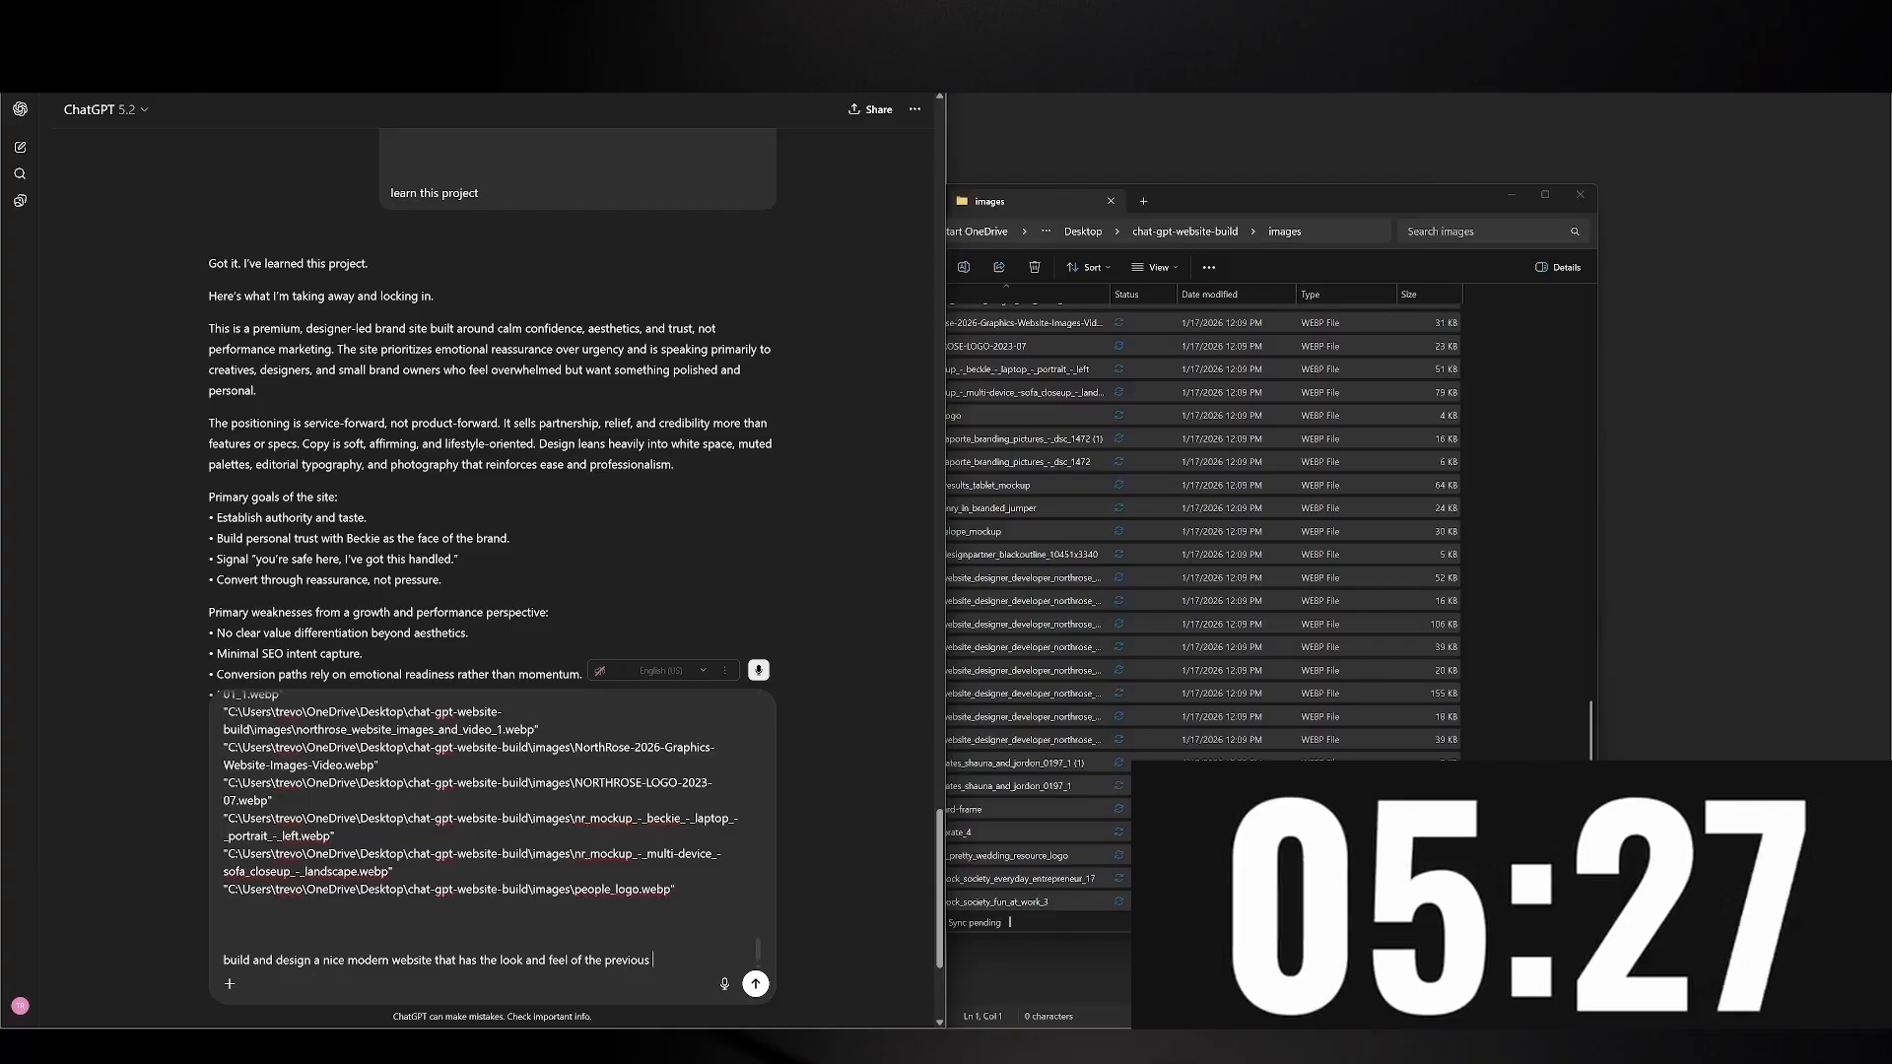
Complete the request with "but stick to best practices and ensure all SEO is handled. do it well" and send the message
text(but sti)
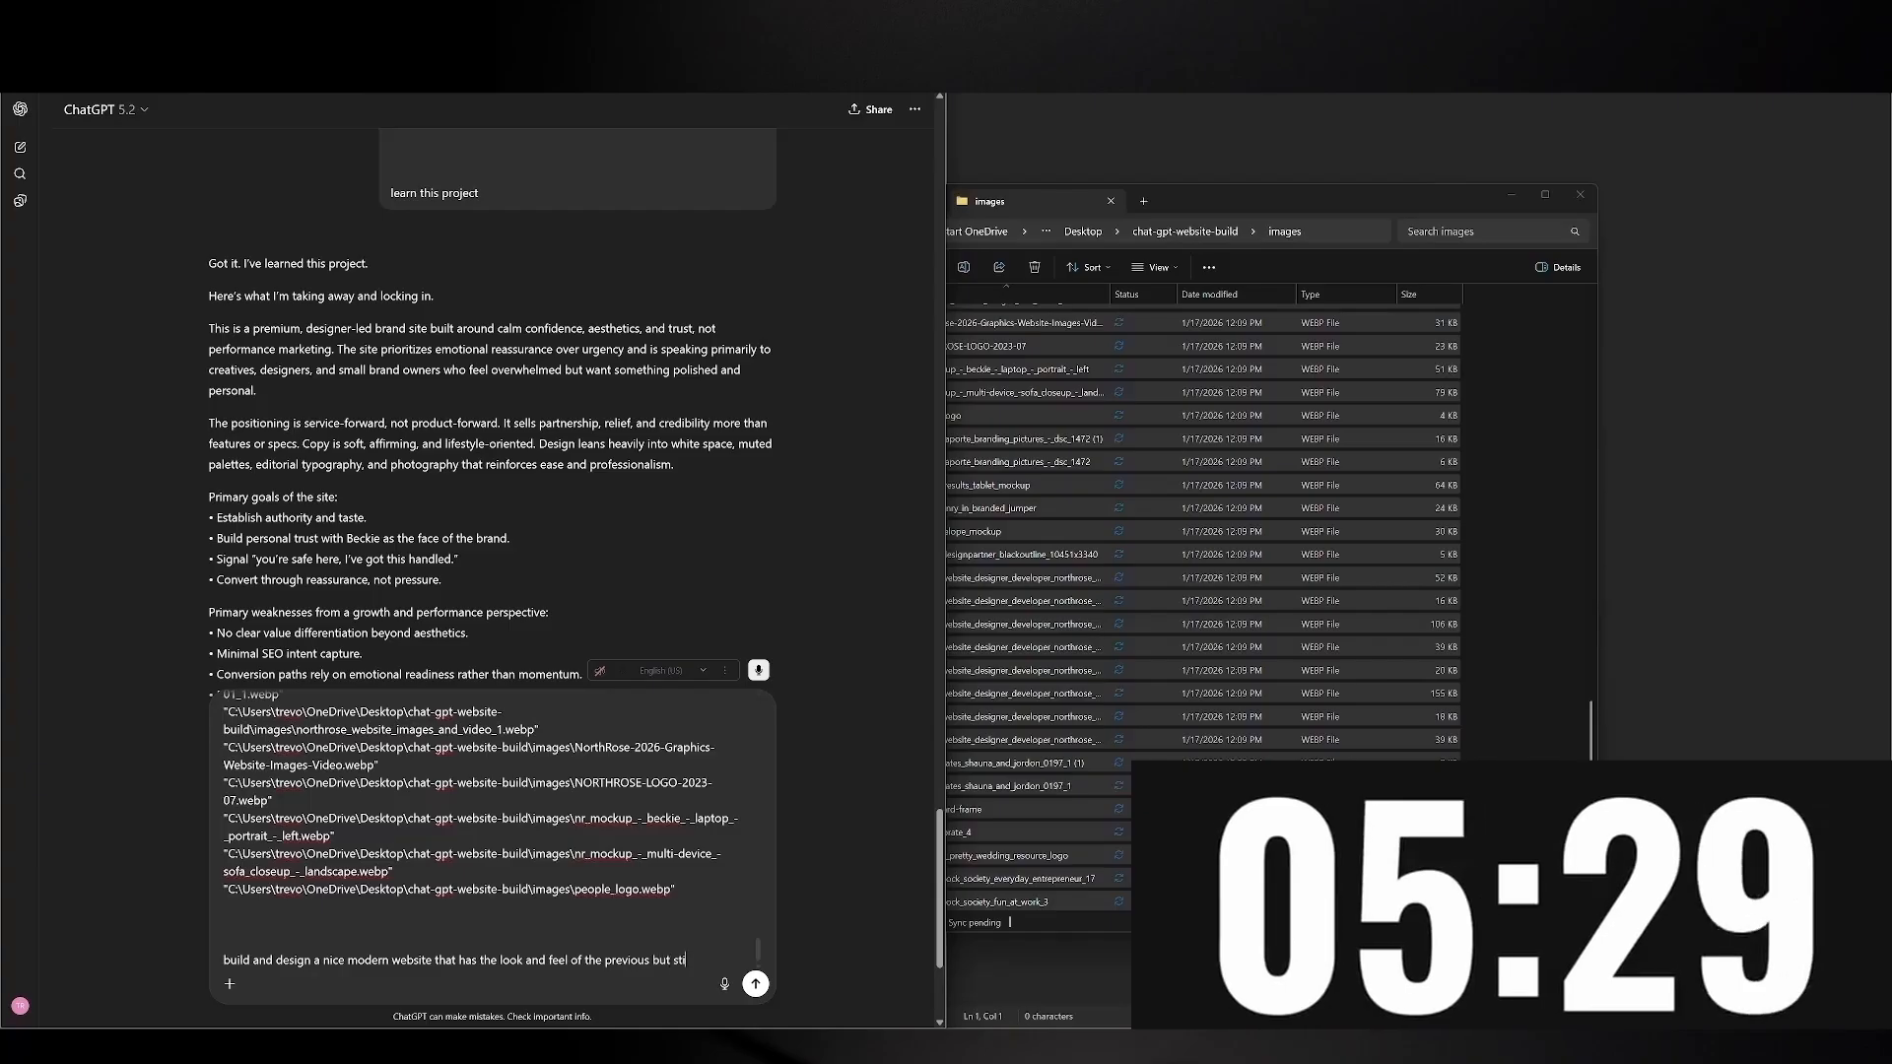
text(ck to best)
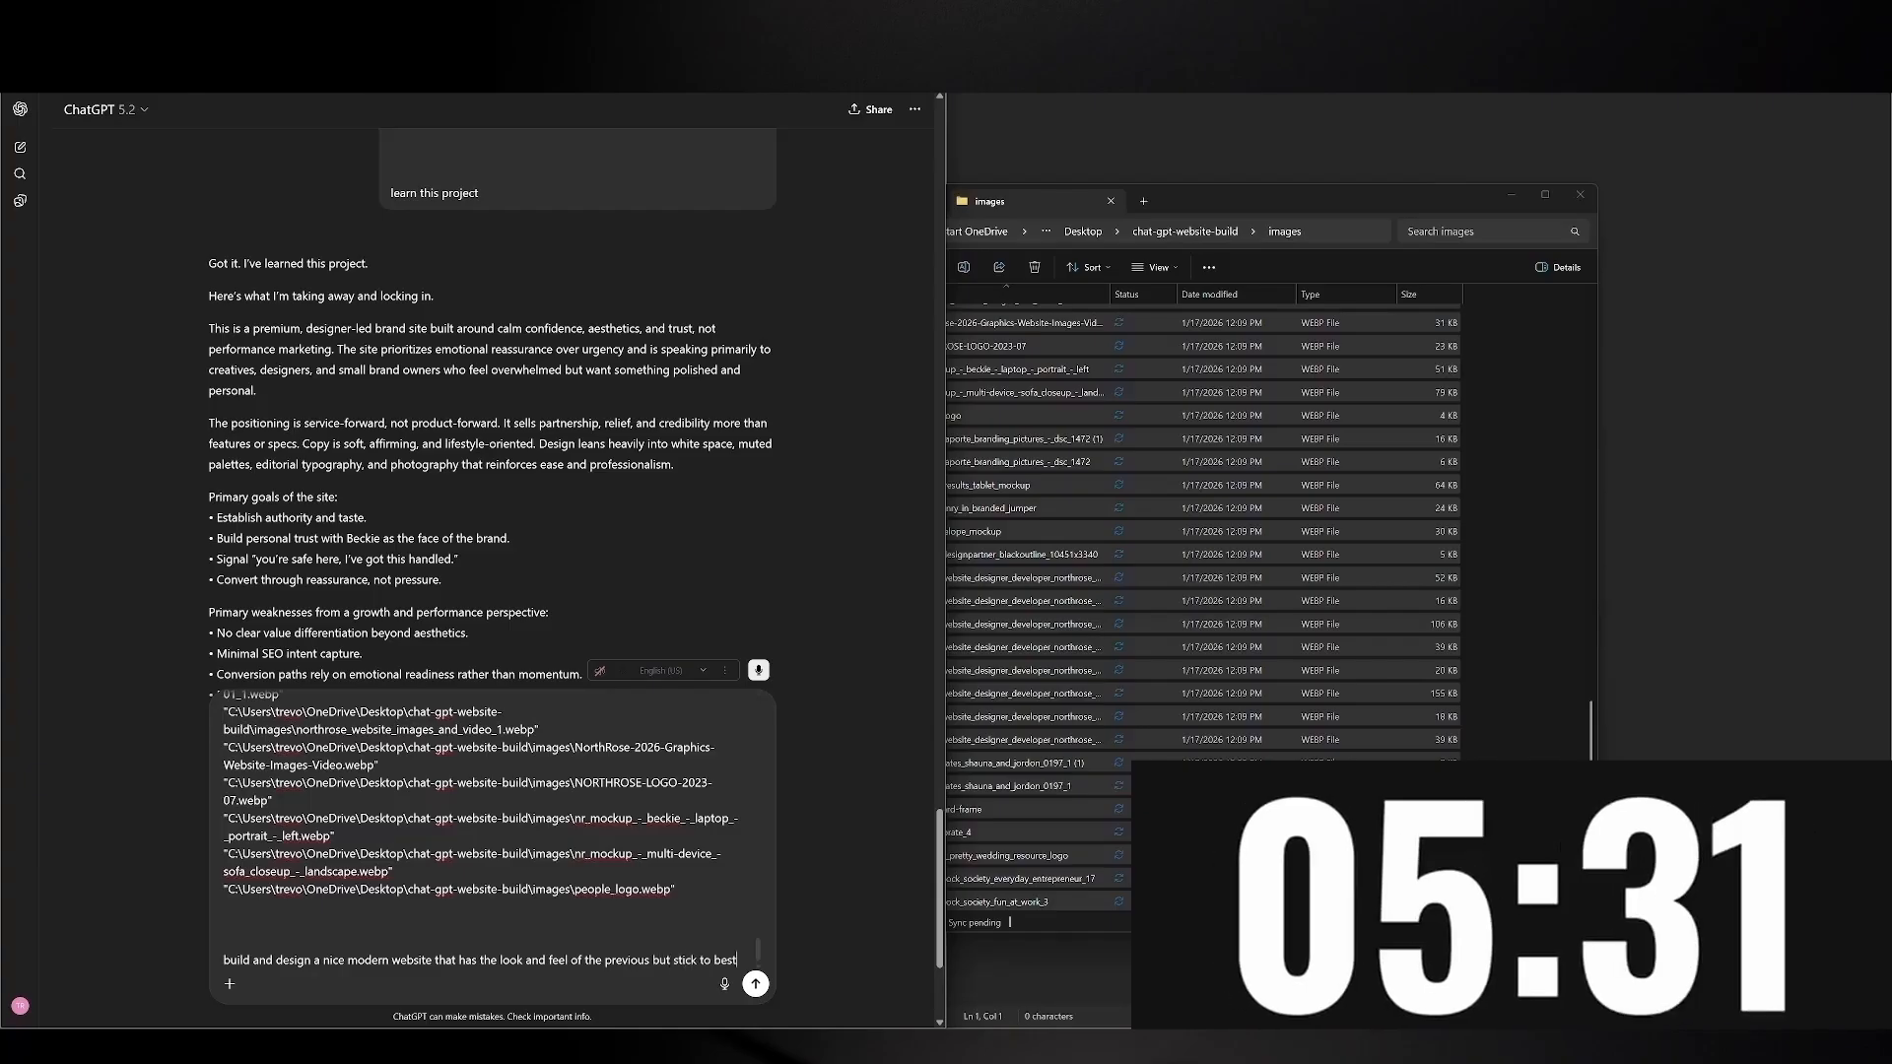
text( practice)
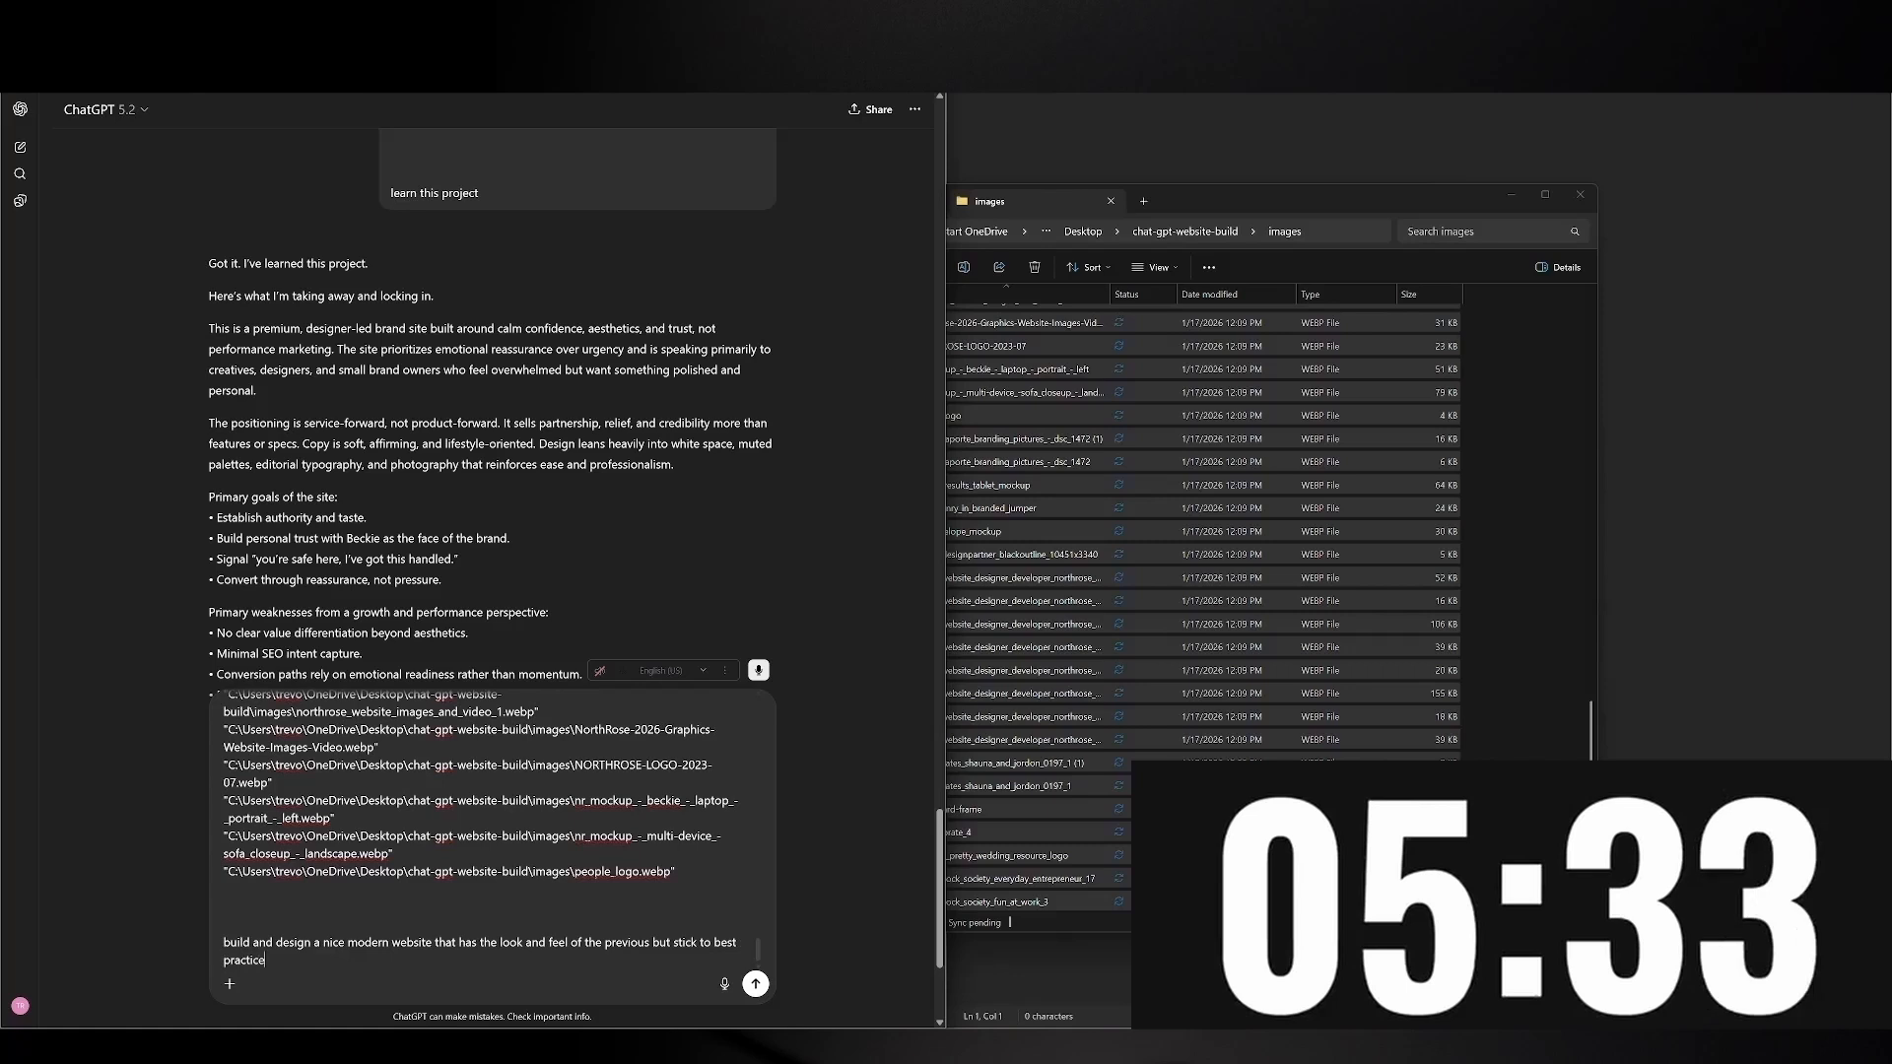
text(s and )
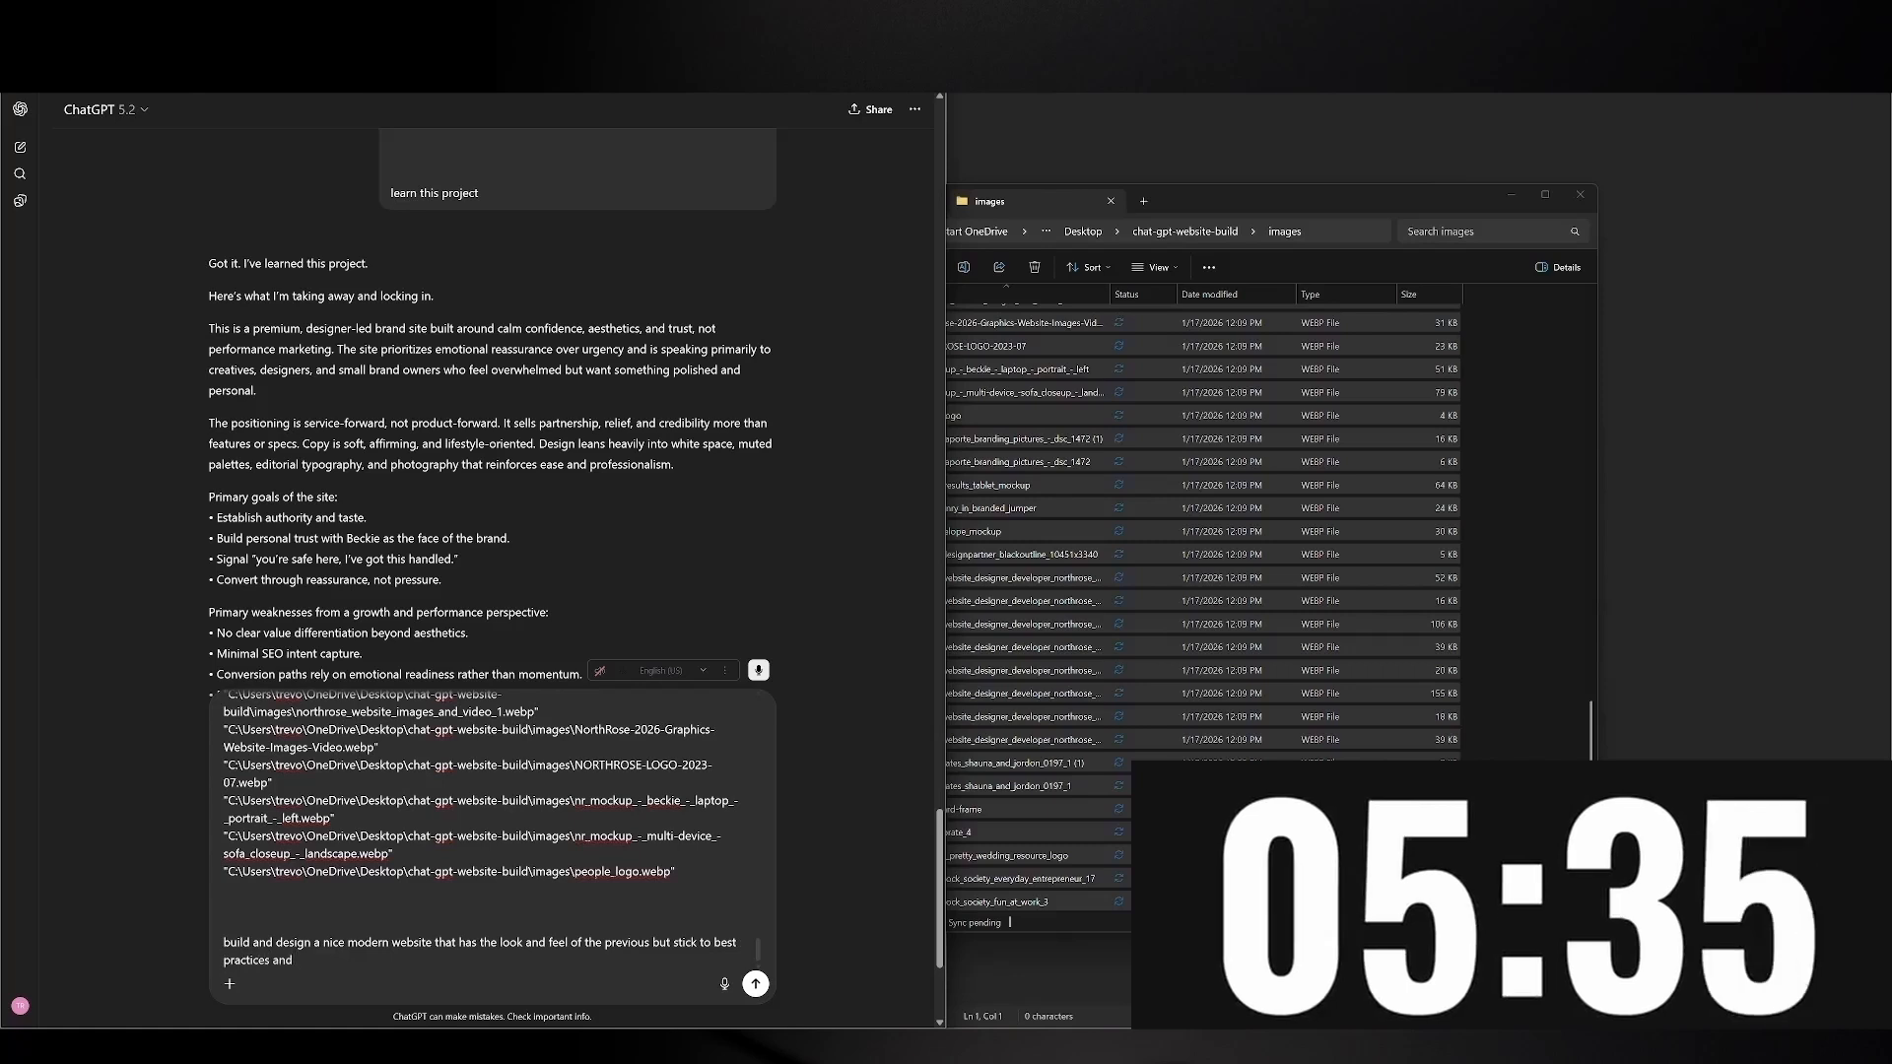
text(ensu)
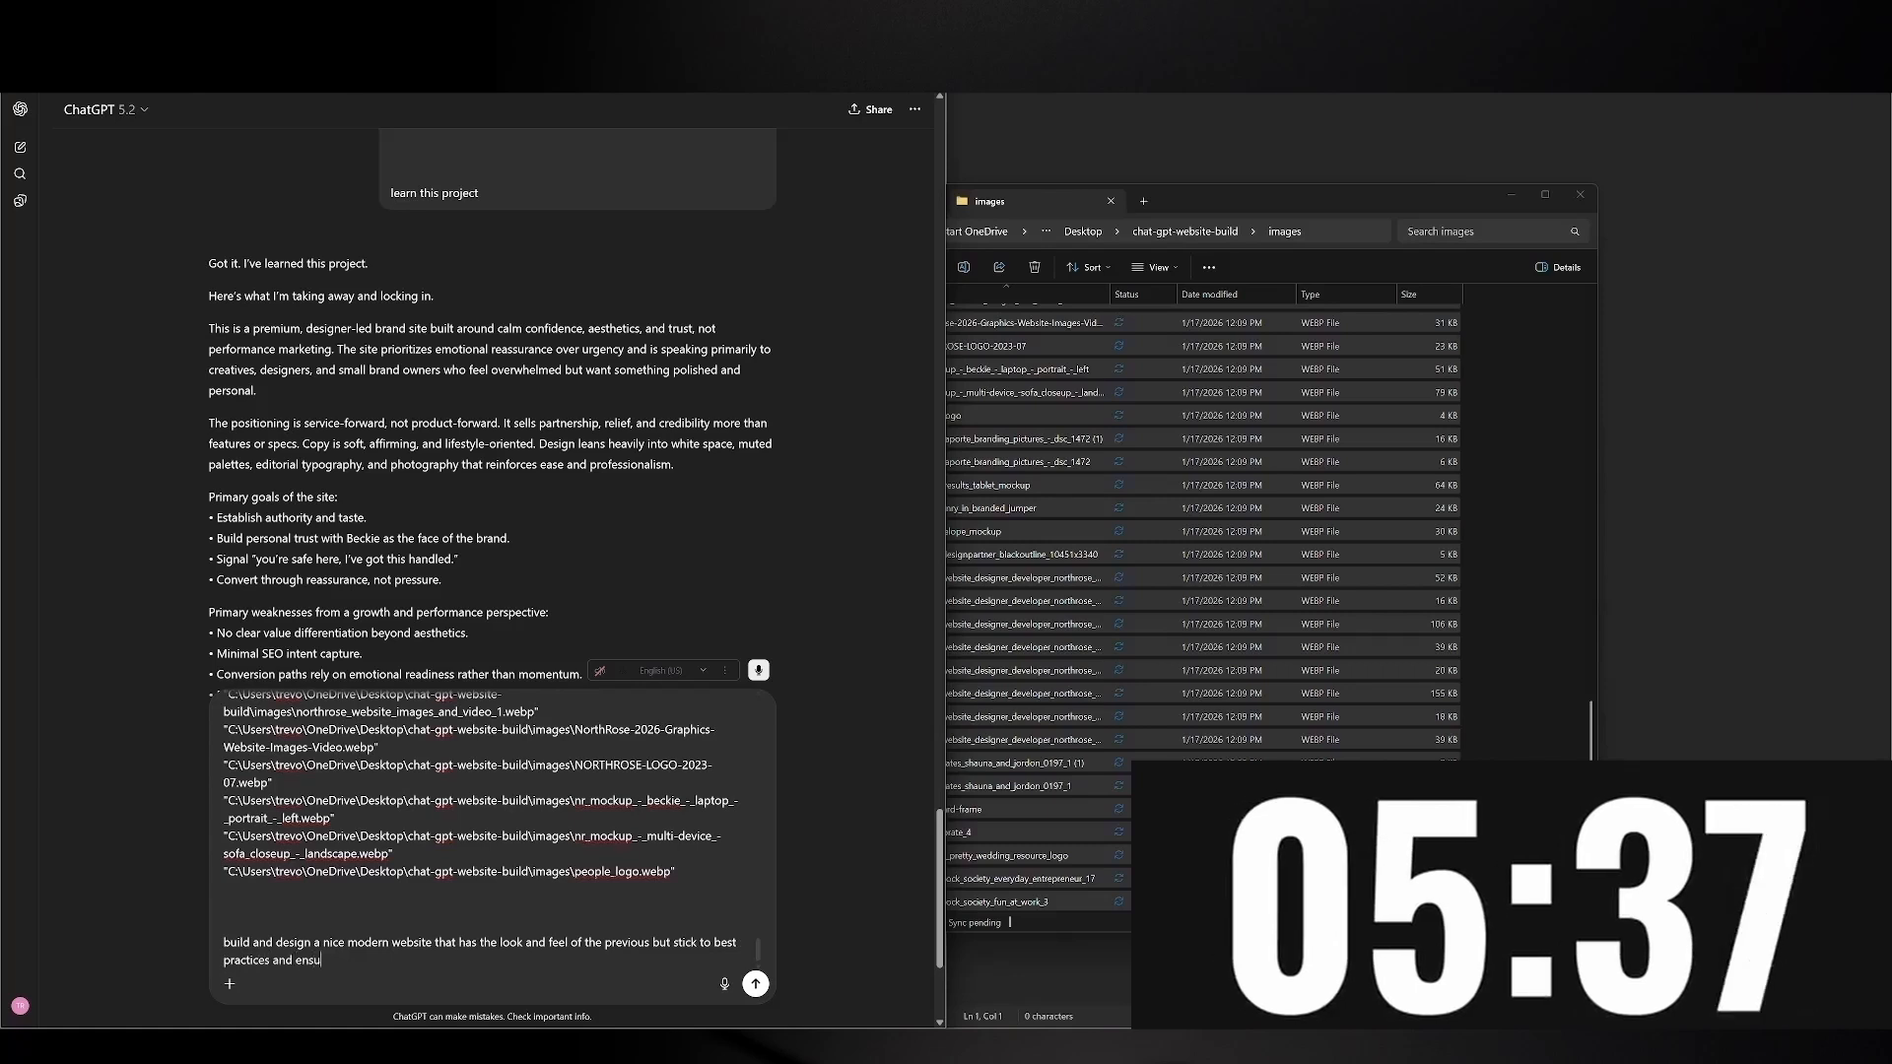
text(re all SEO )
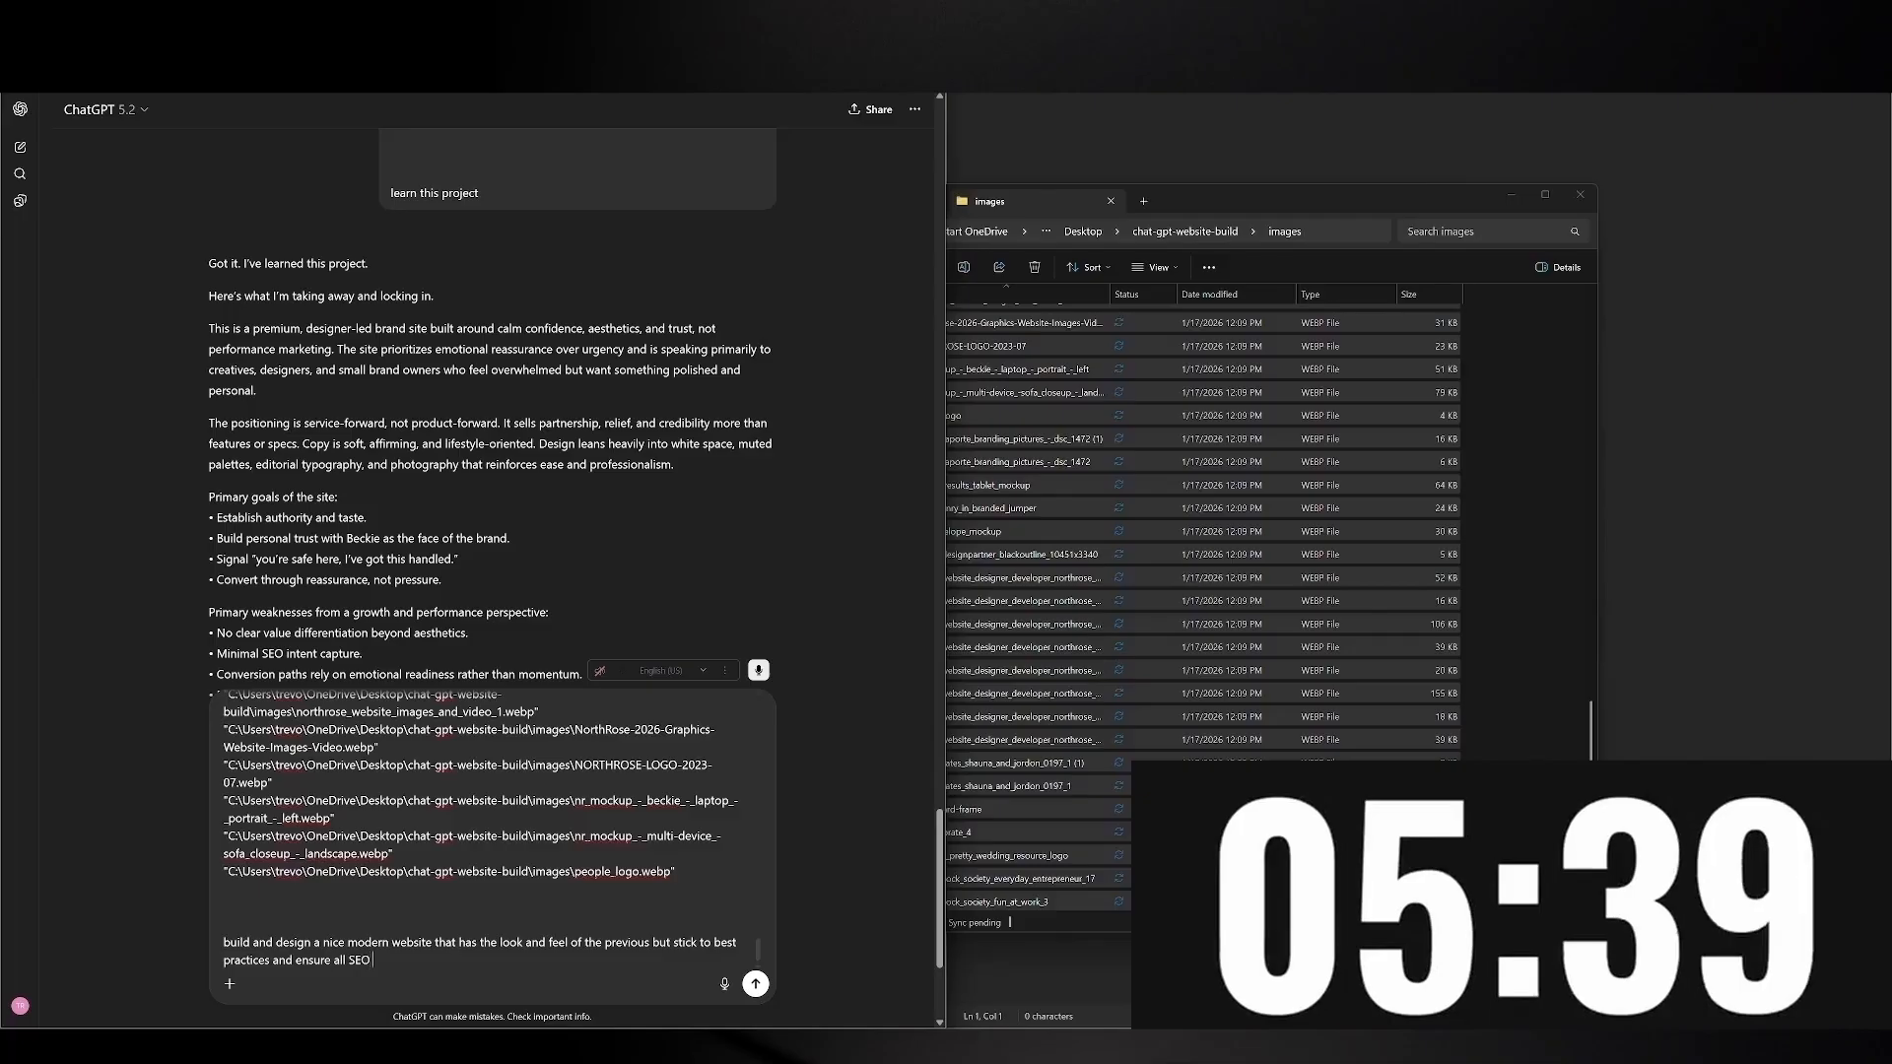
text(is handled. )
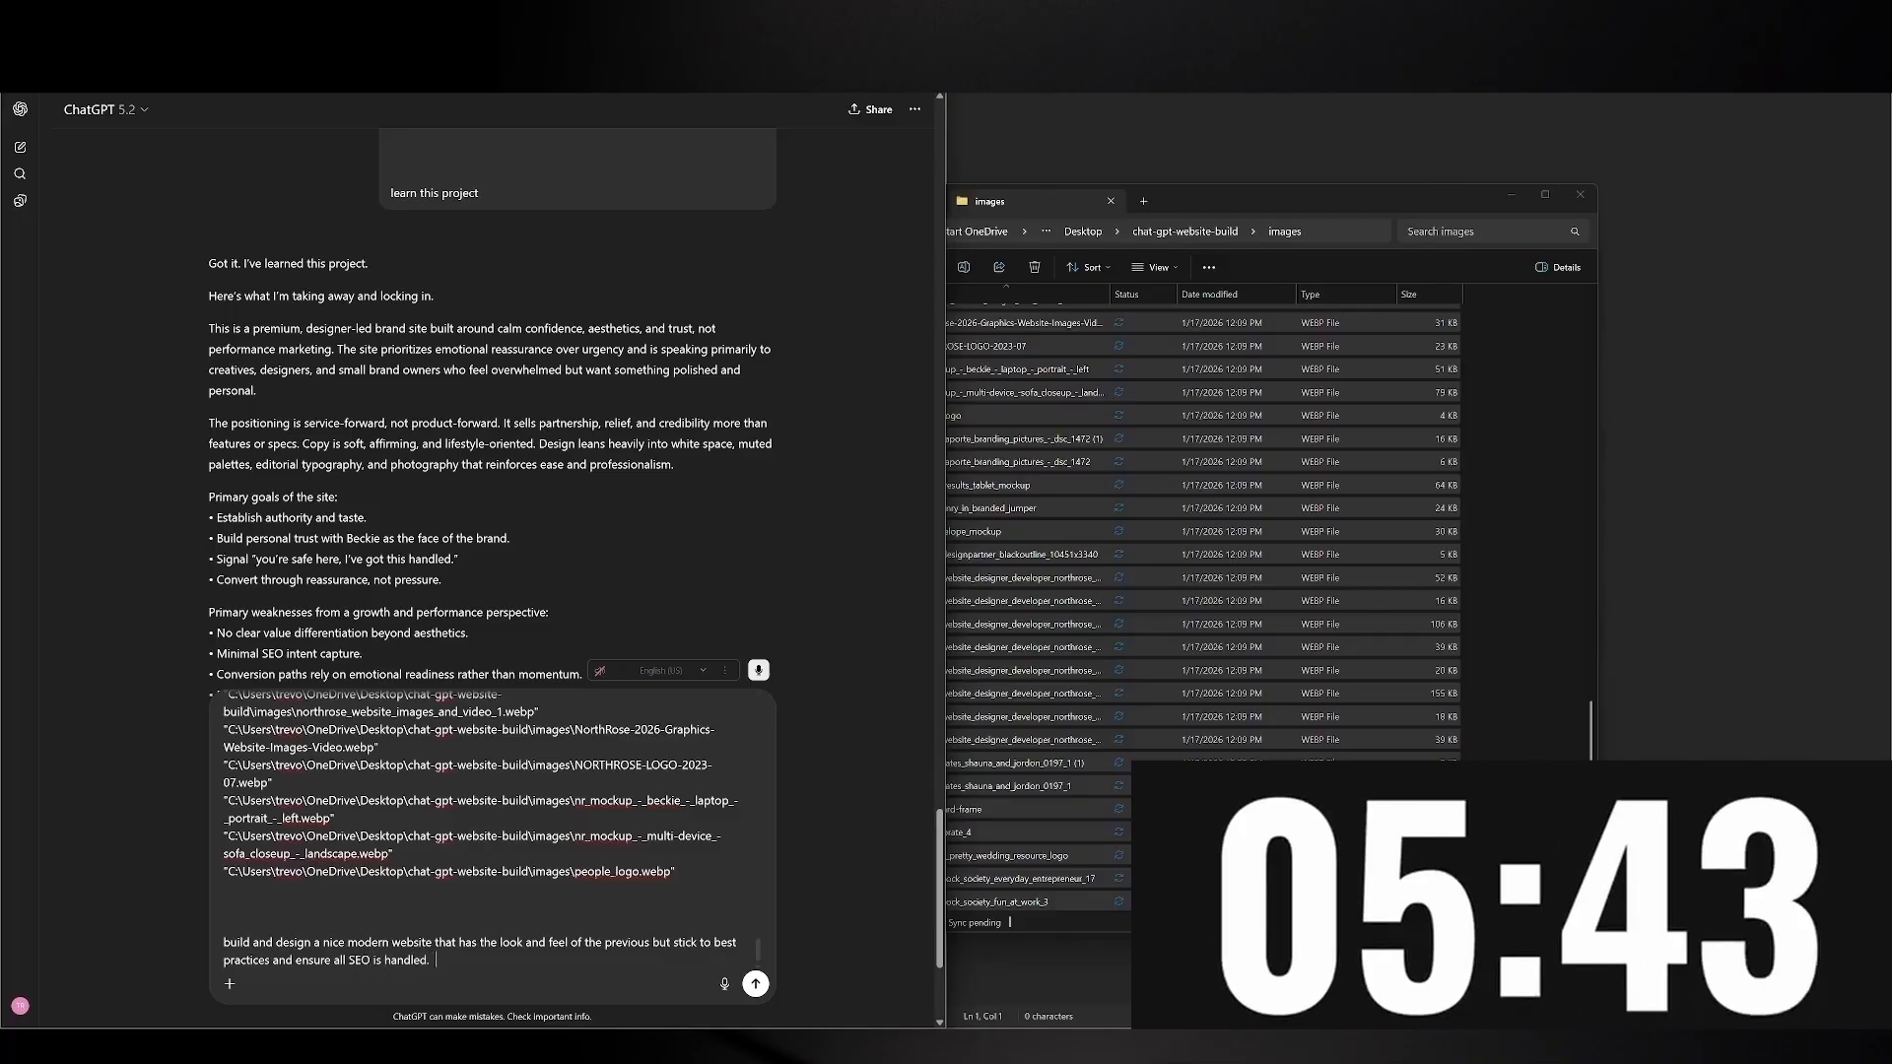
text(do it)
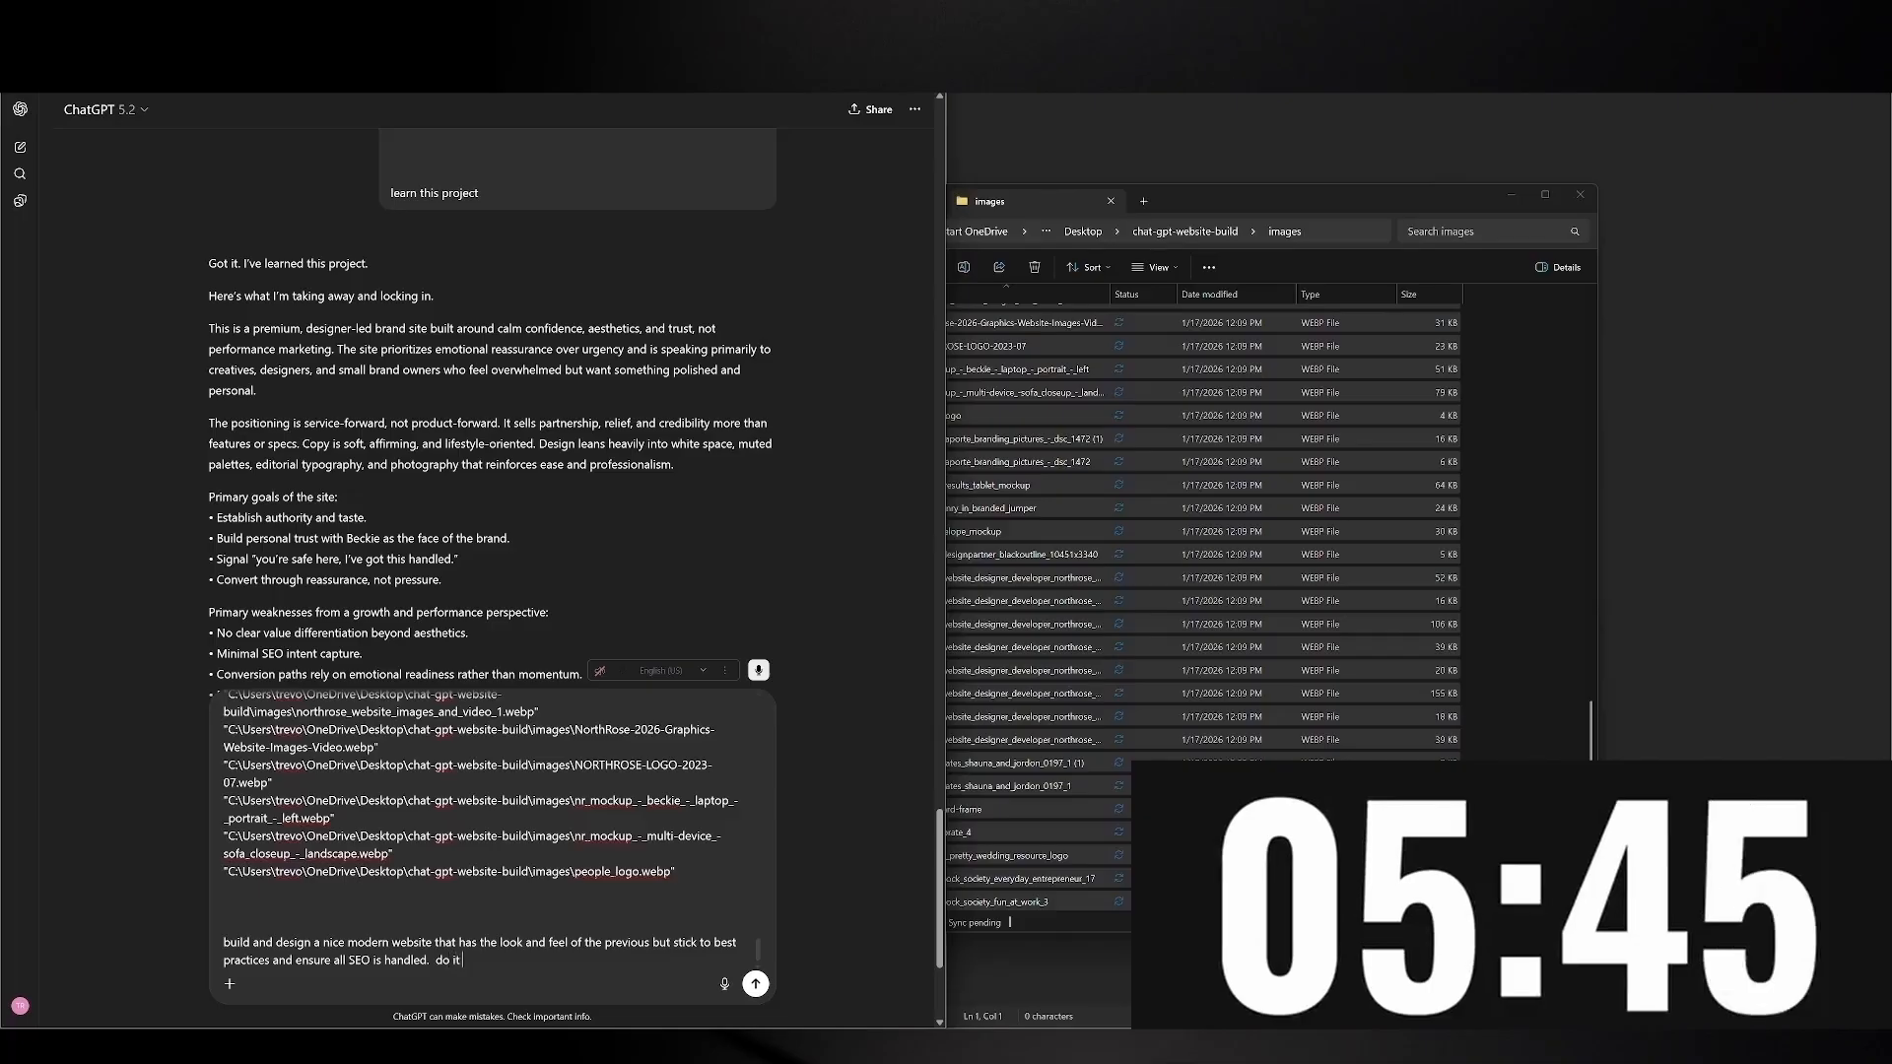
text( well)
key(Return)
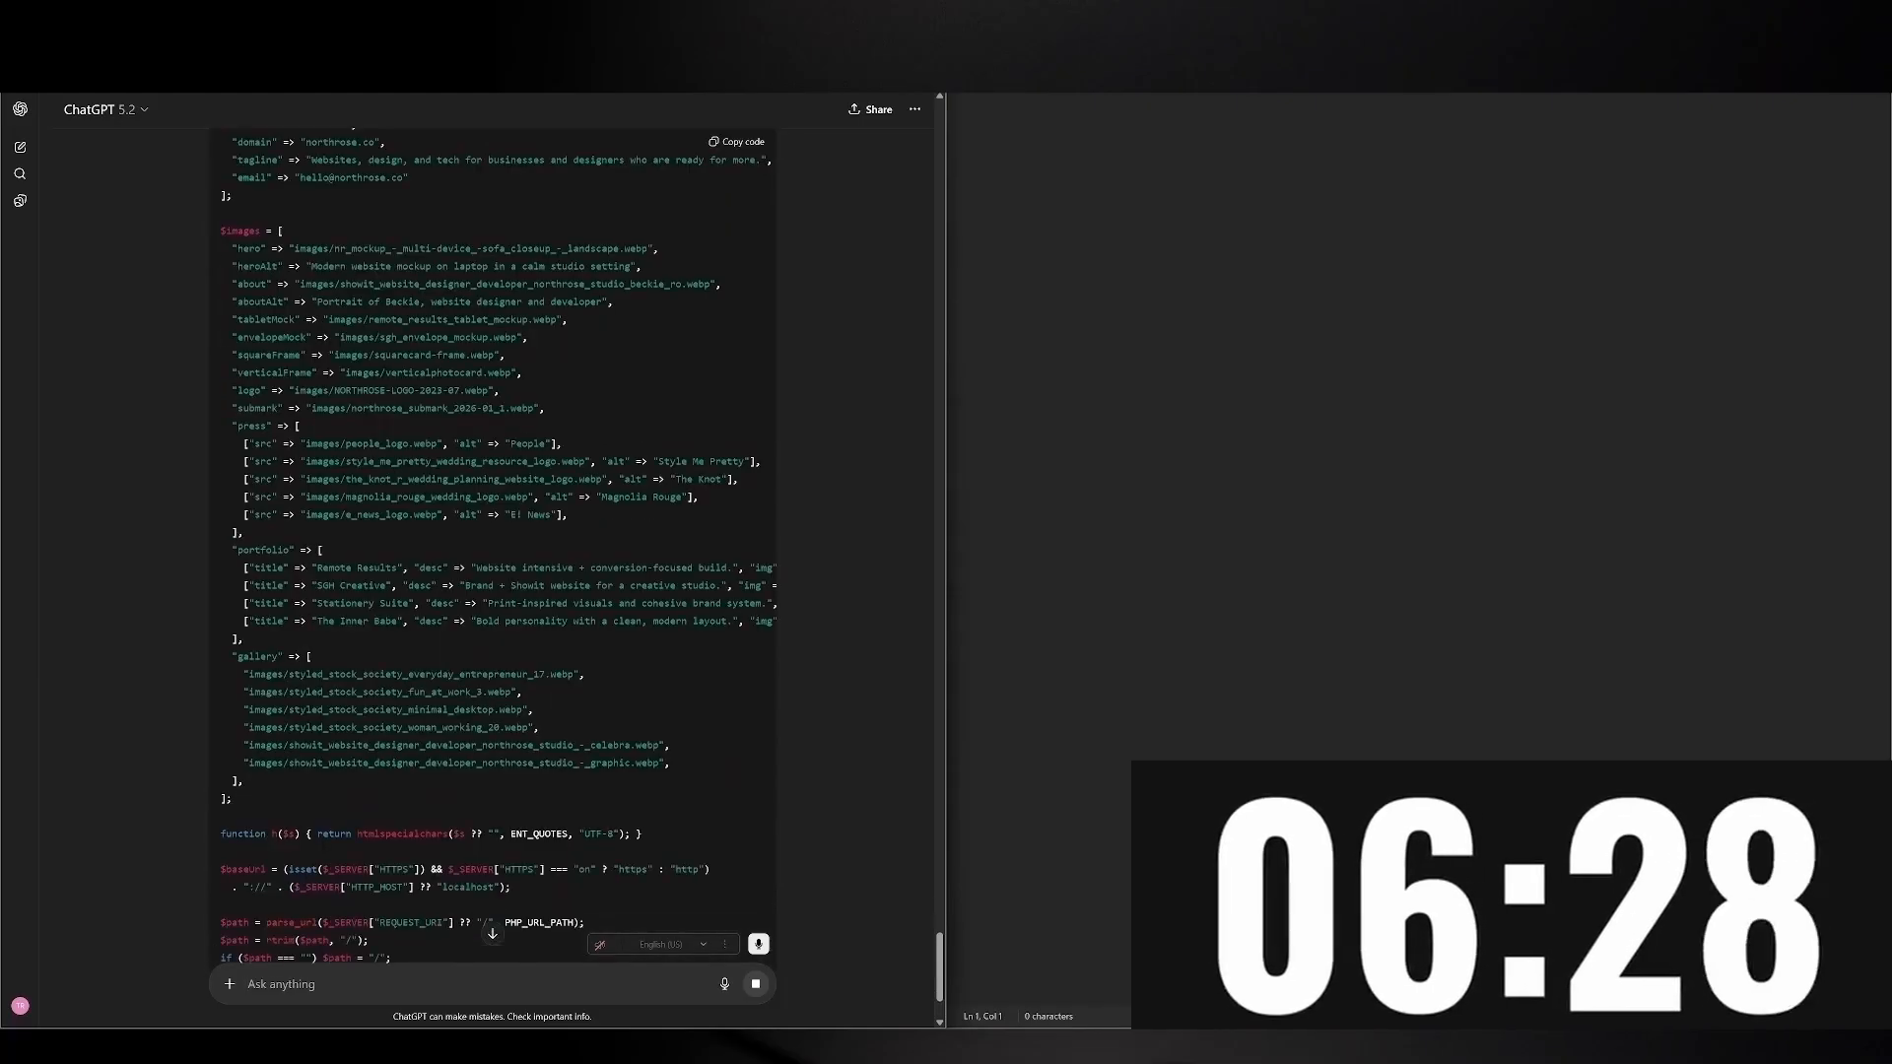
In the FTP client, refresh the local chat-gpt-website-build folder and upload its images folder to the dev6 directory in public_html
click(981, 997)
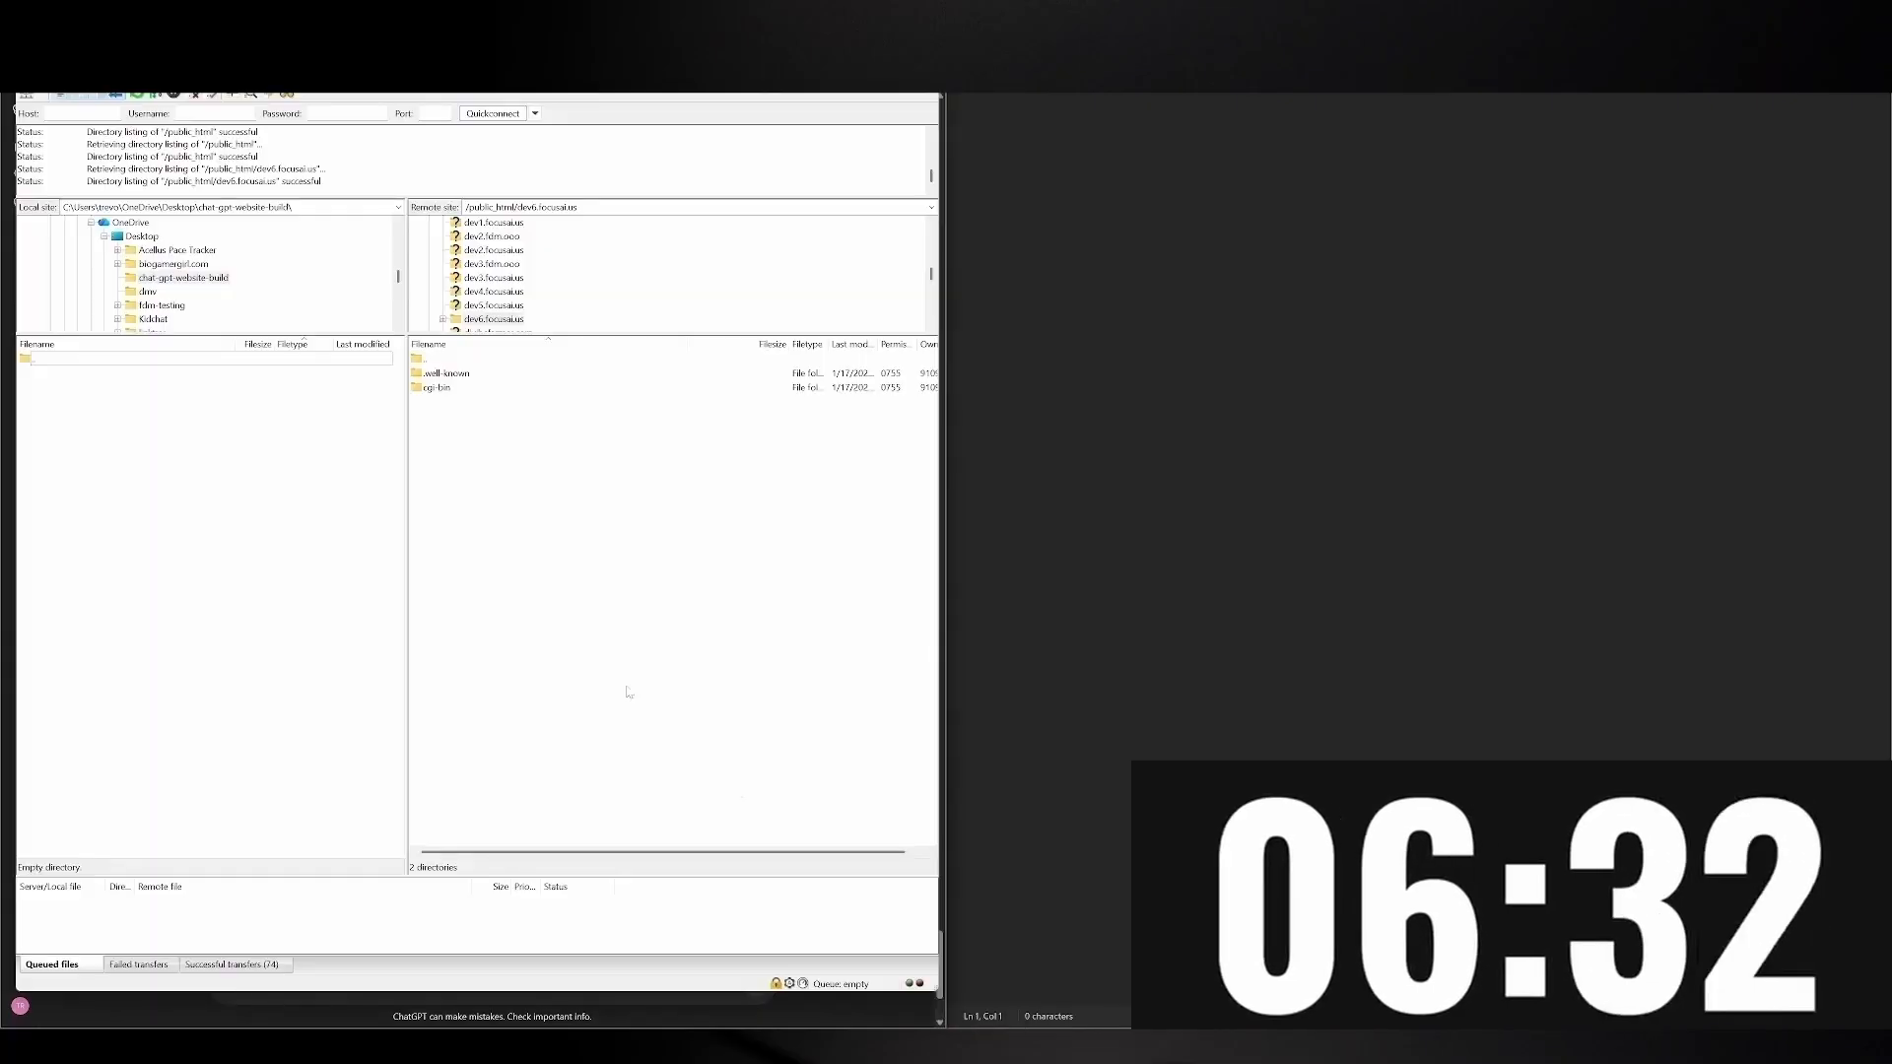
right_click(166, 461)
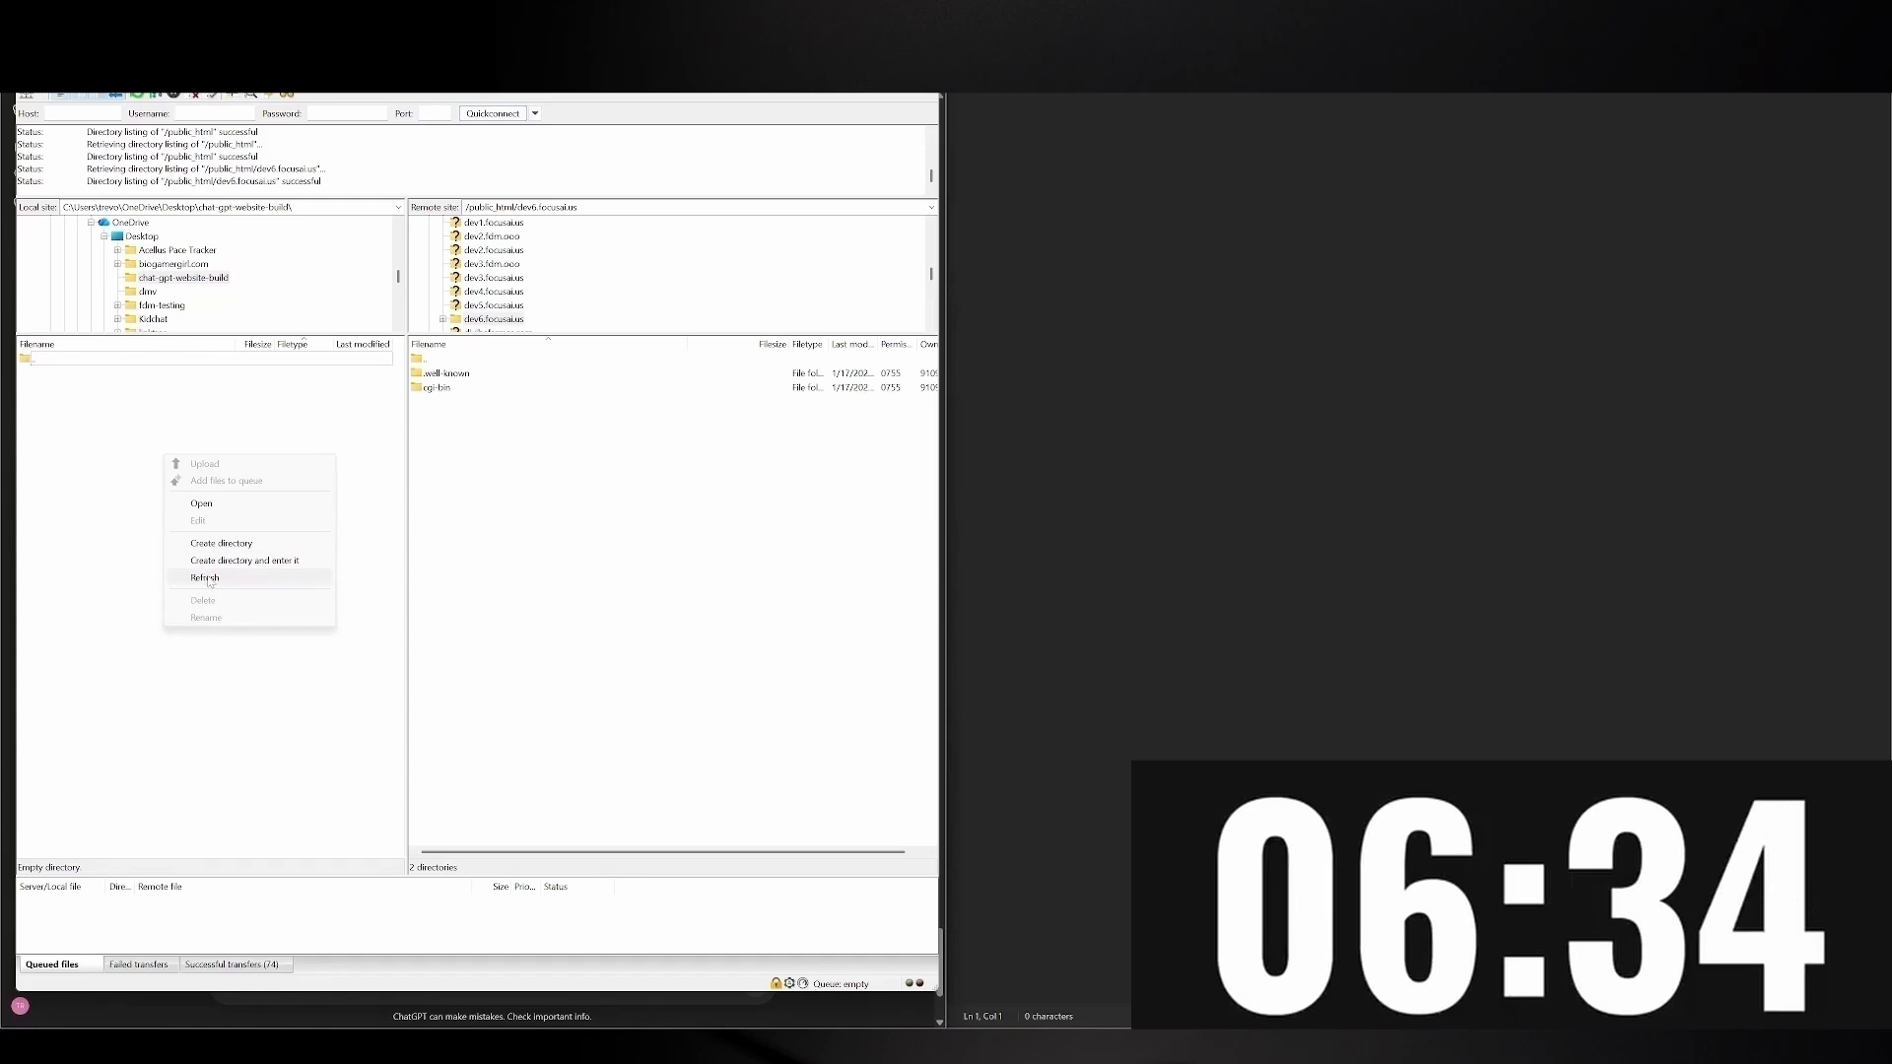
click(207, 580)
right_click(61, 379)
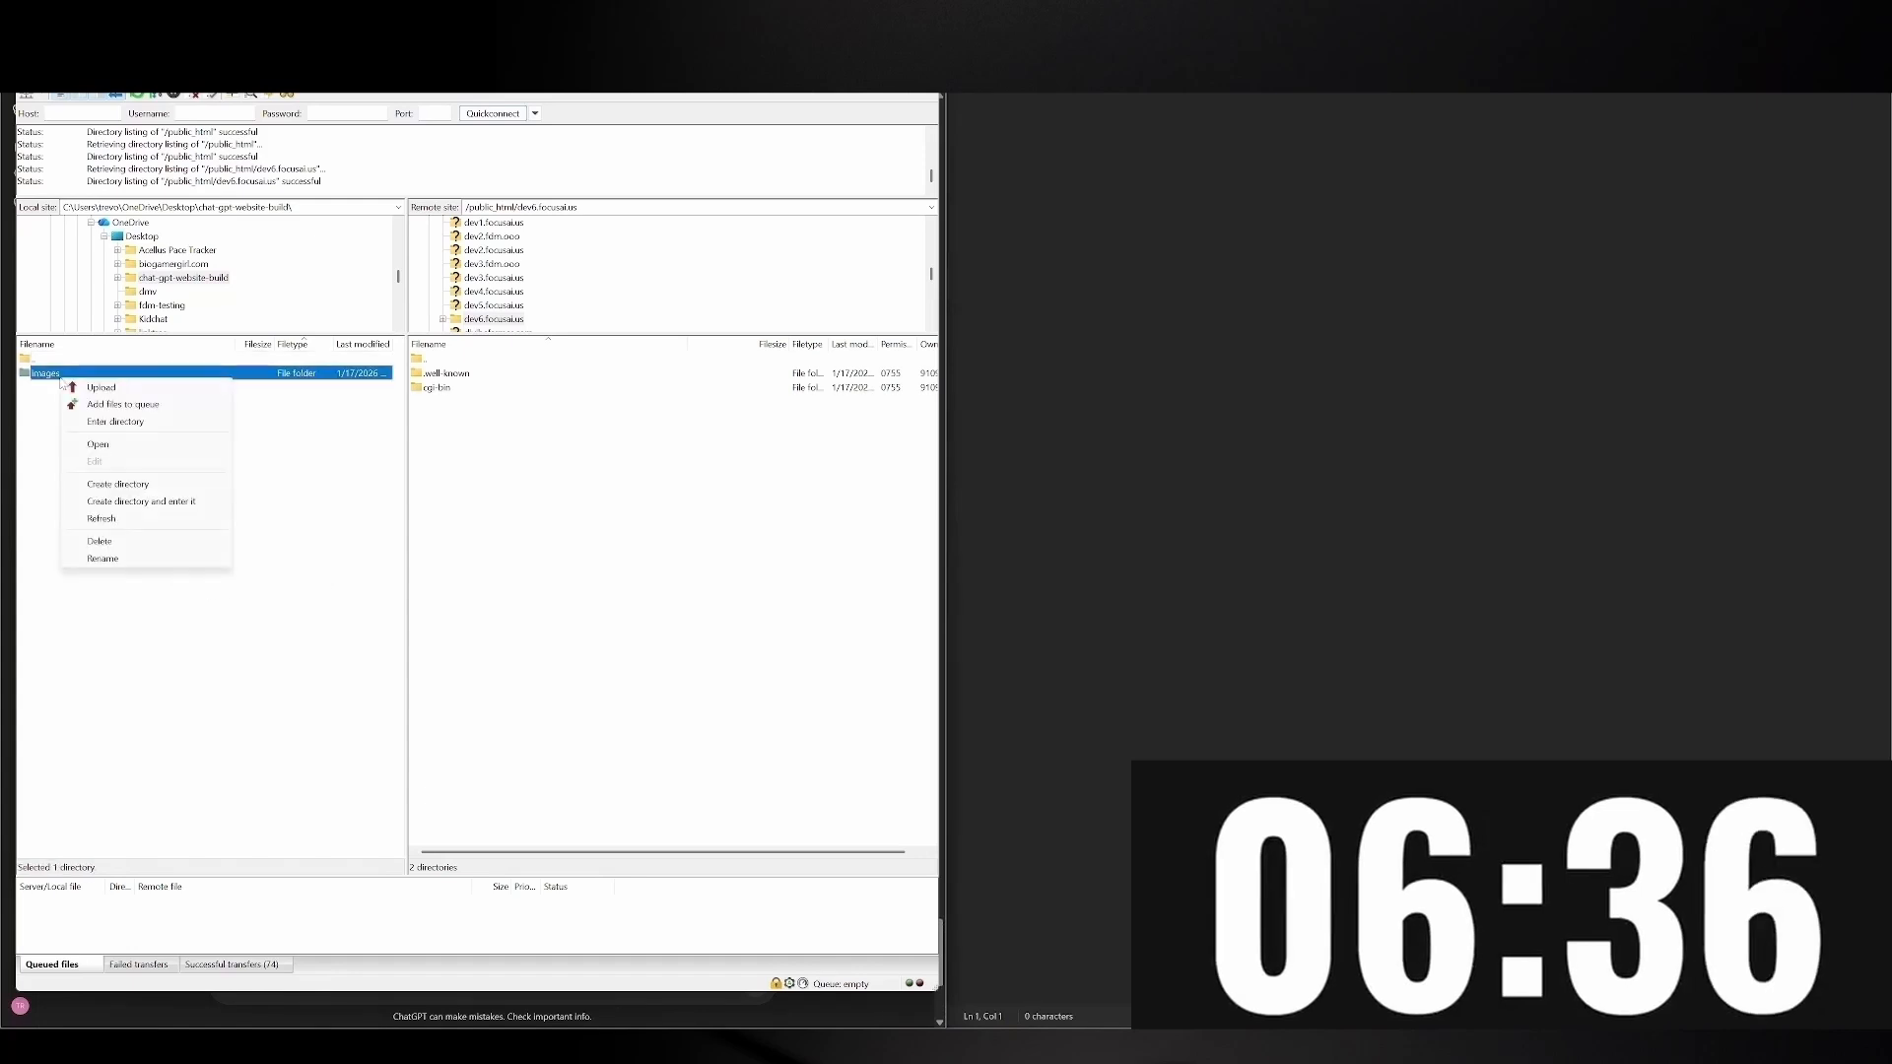
click(98, 391)
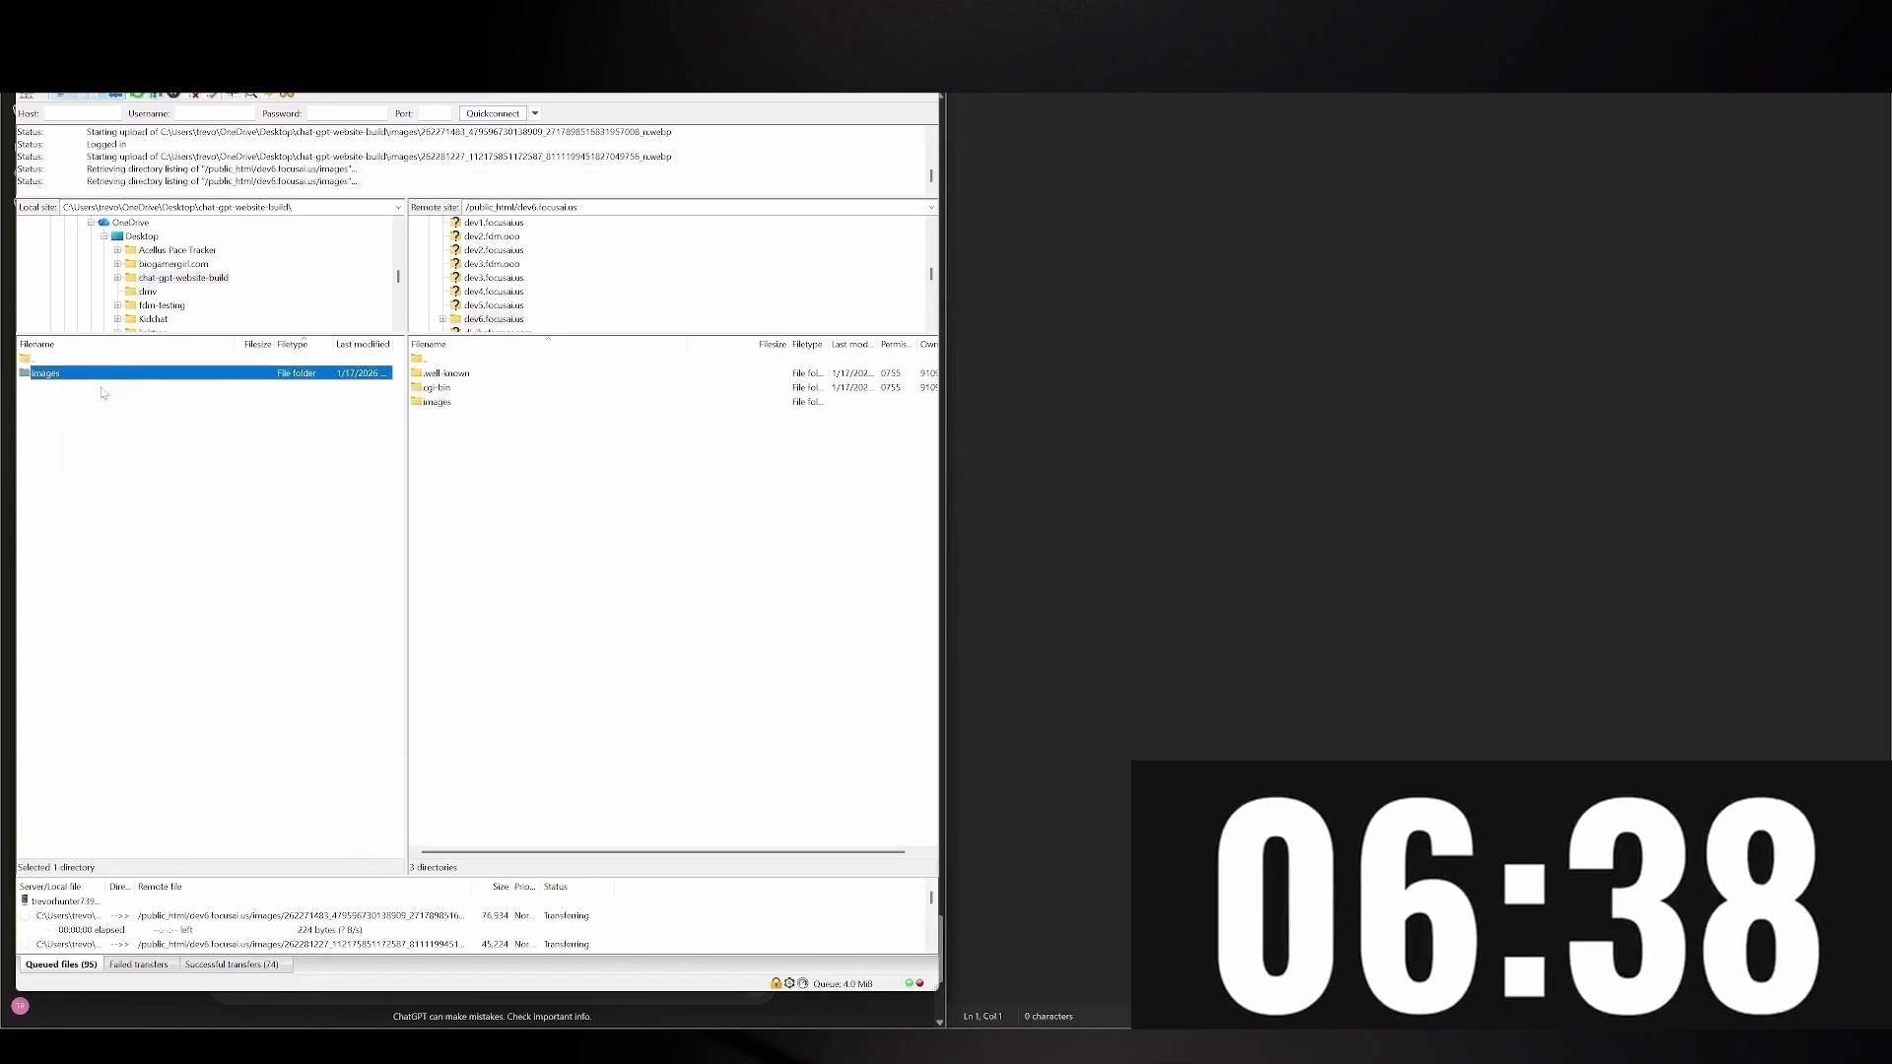
Return to ChatGPT and read through the generated single-file PHP code, including its image list, SEO metadata and inline CSS
key(alt+Tab)
click(749, 161)
click(765, 264)
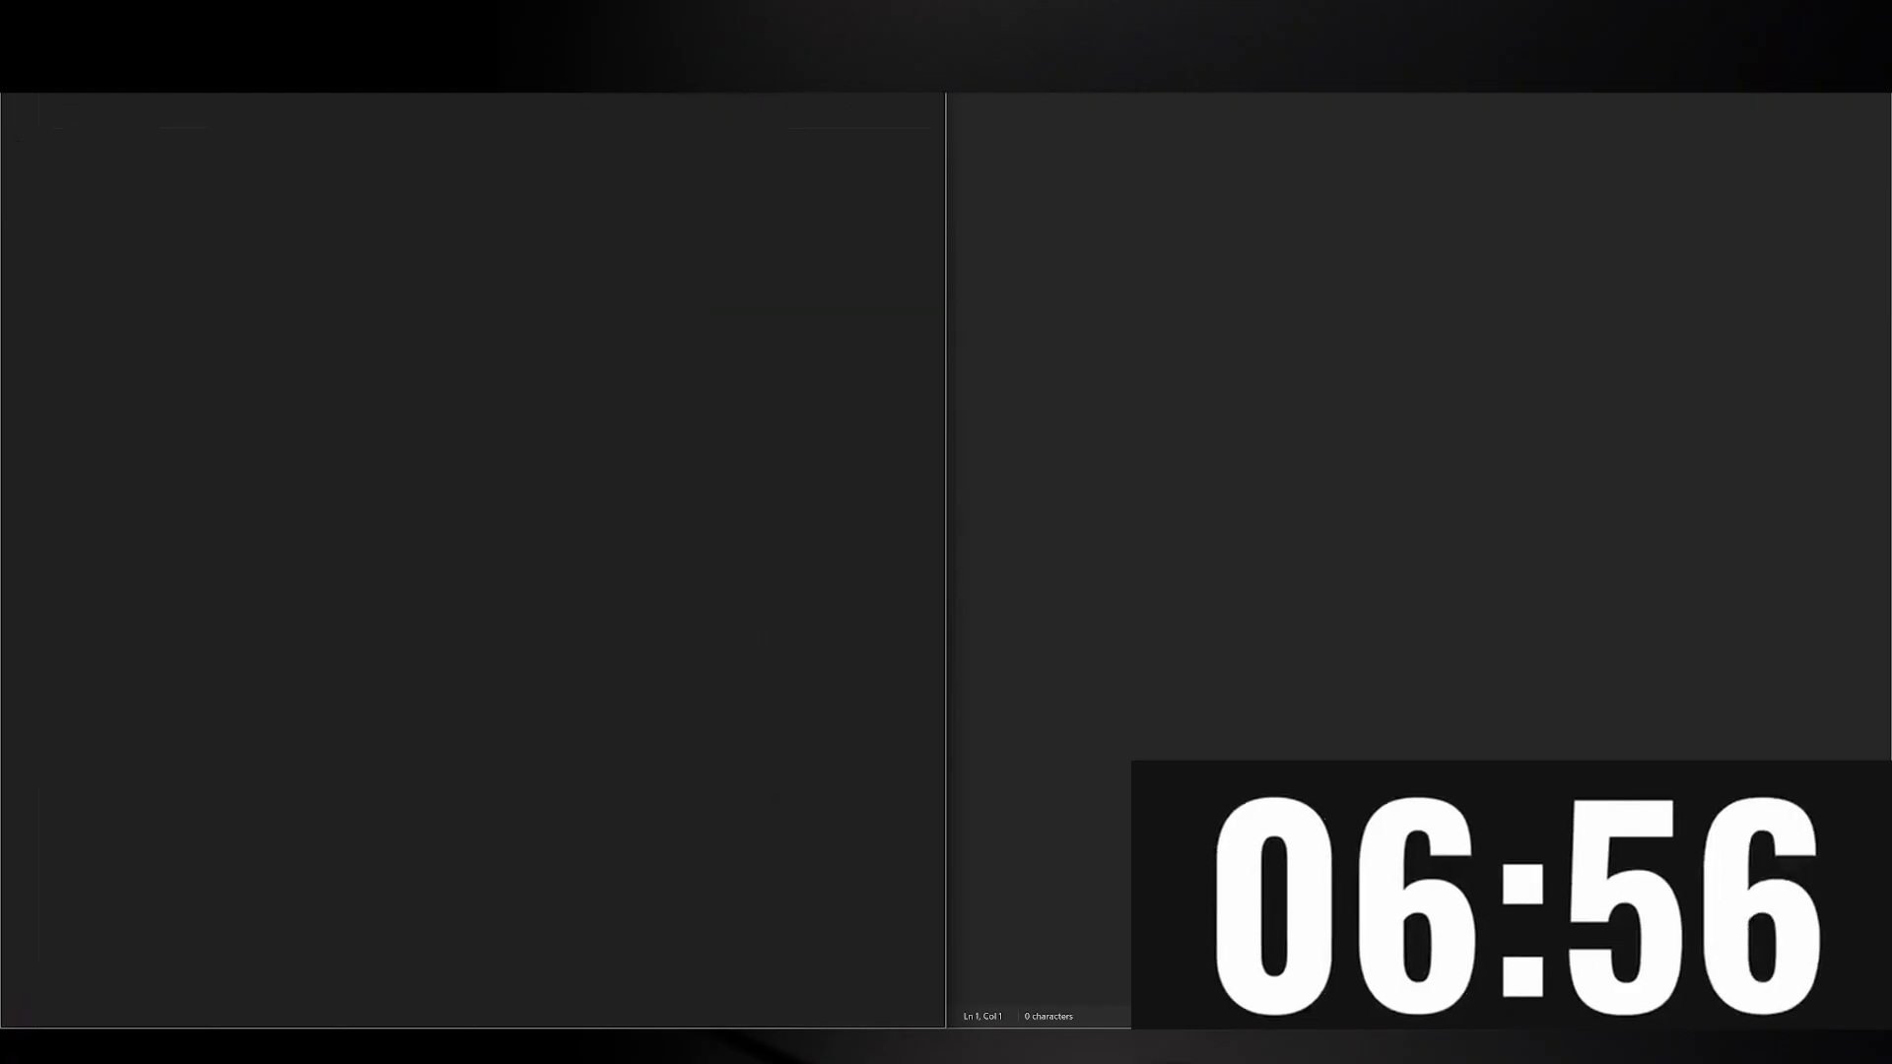
key(ctrl+w)
scroll(552, 530, down, 8)
scroll(512, 538, down, 10)
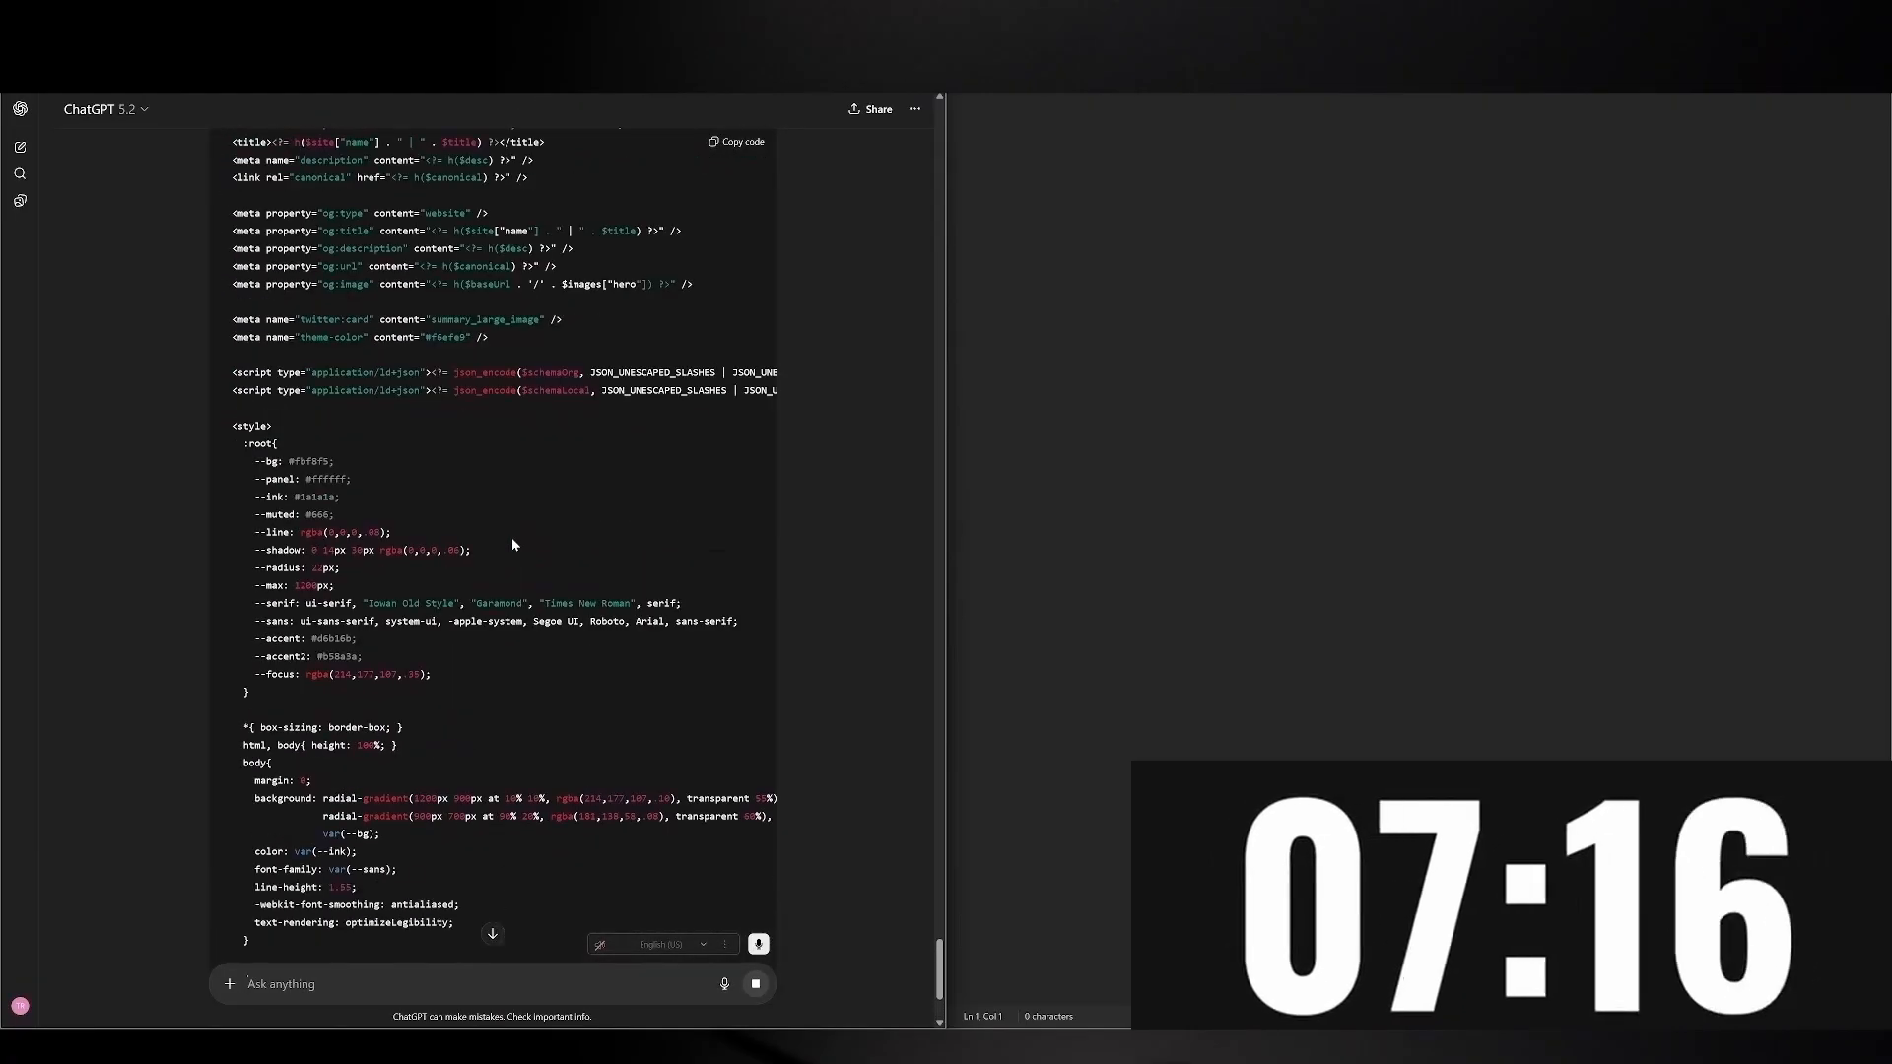
scroll(513, 544, up, 15)
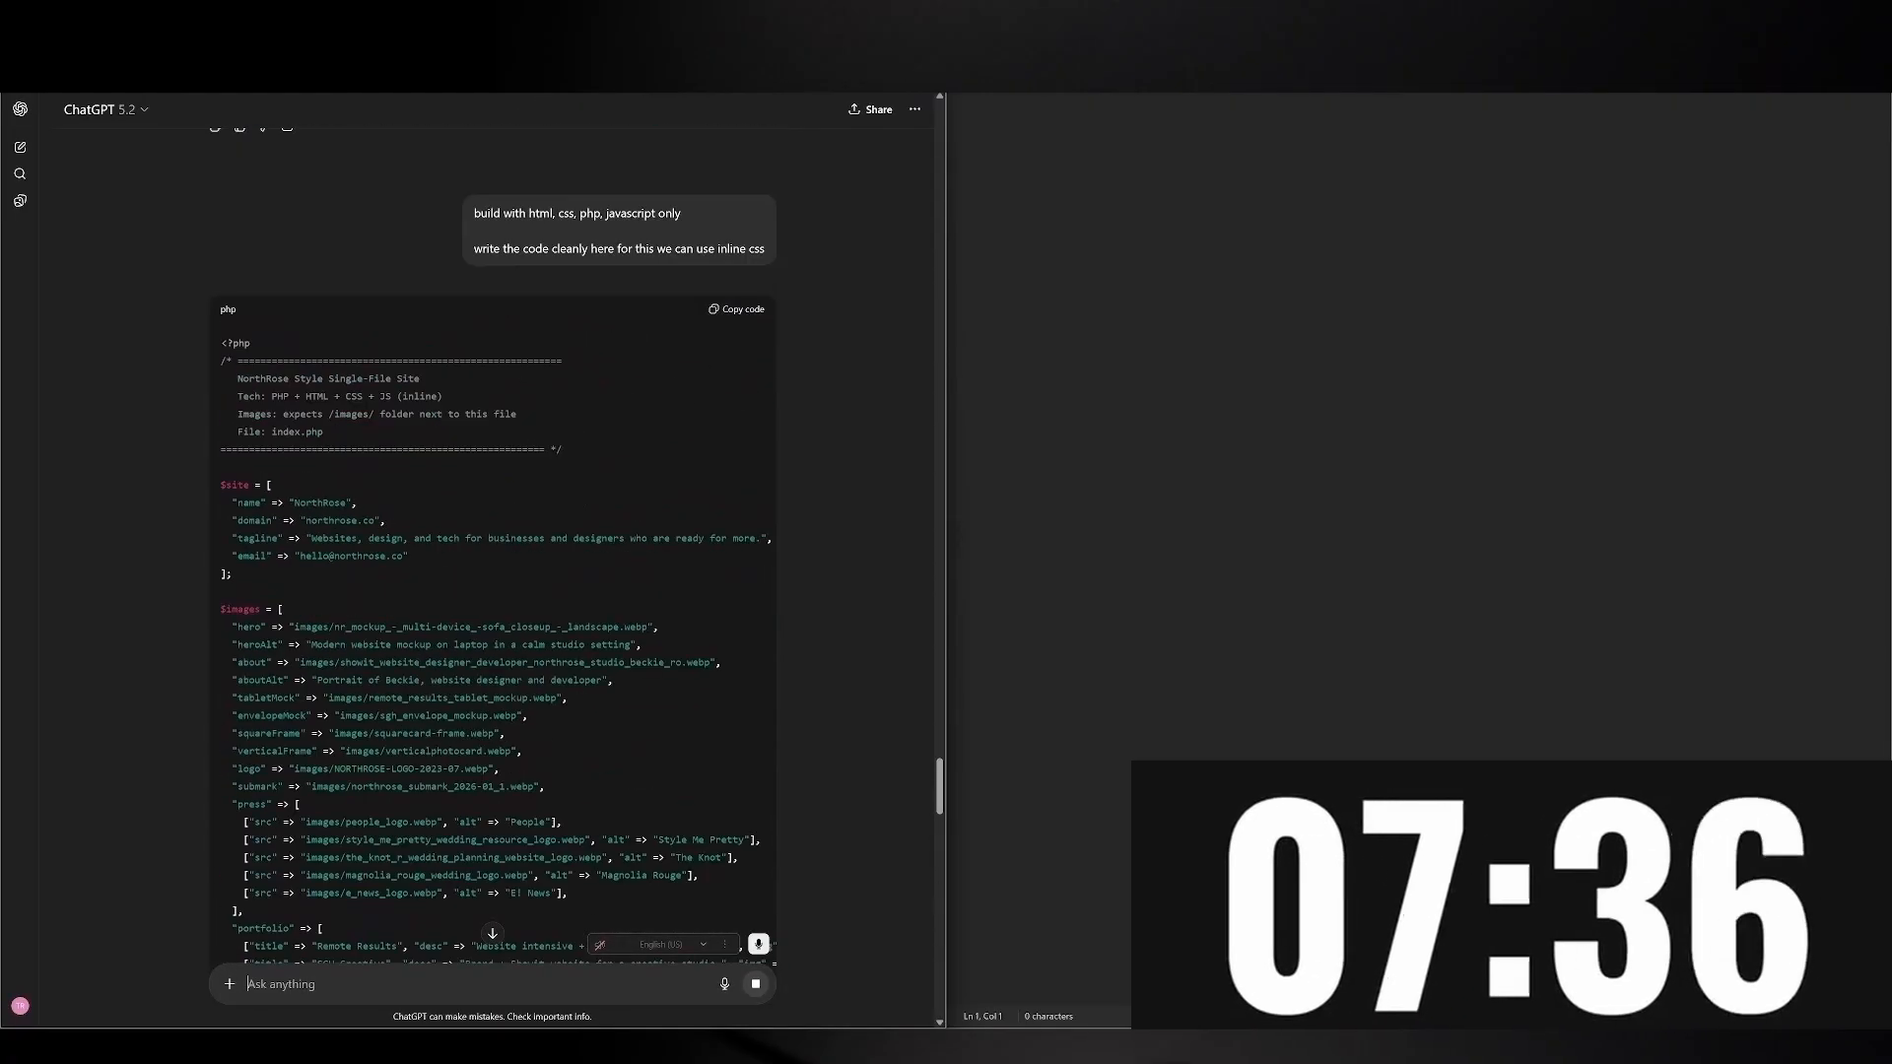
scroll(512, 544, down, 10)
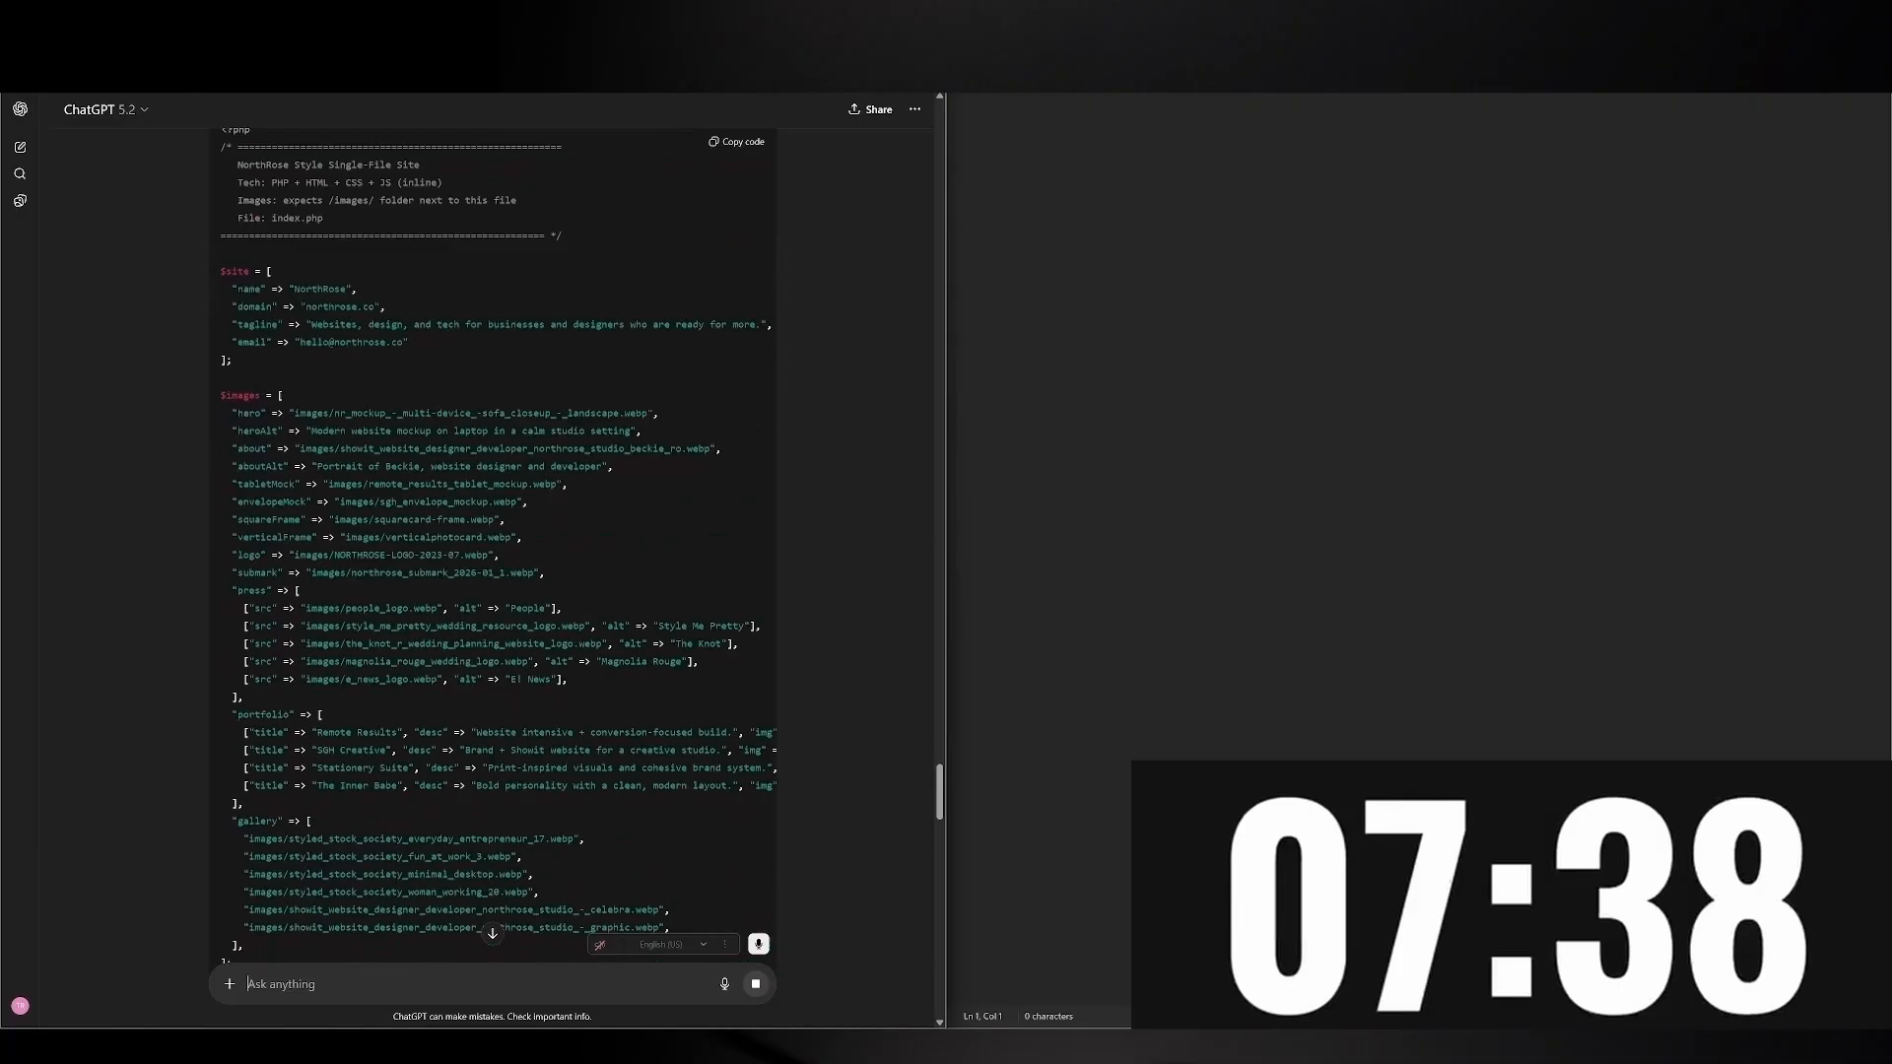
scroll(512, 544, down, 8)
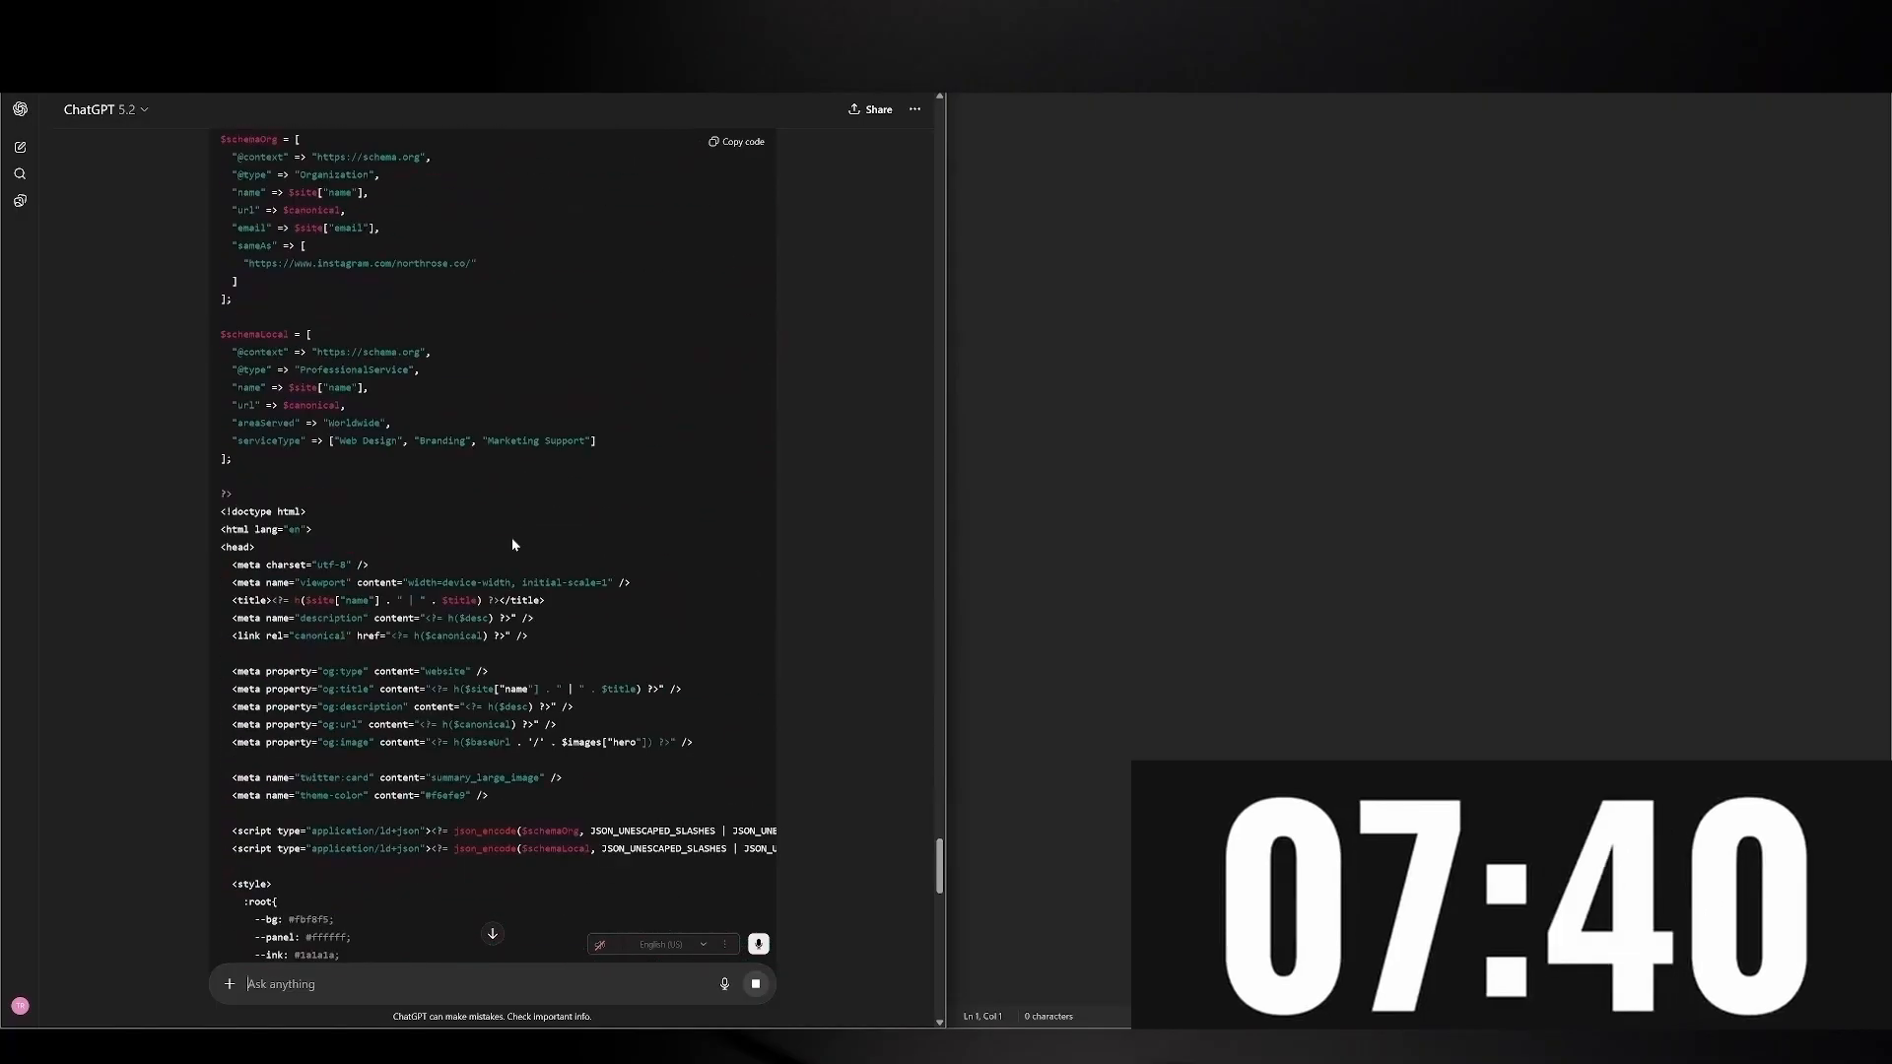
scroll(512, 544, down, 12)
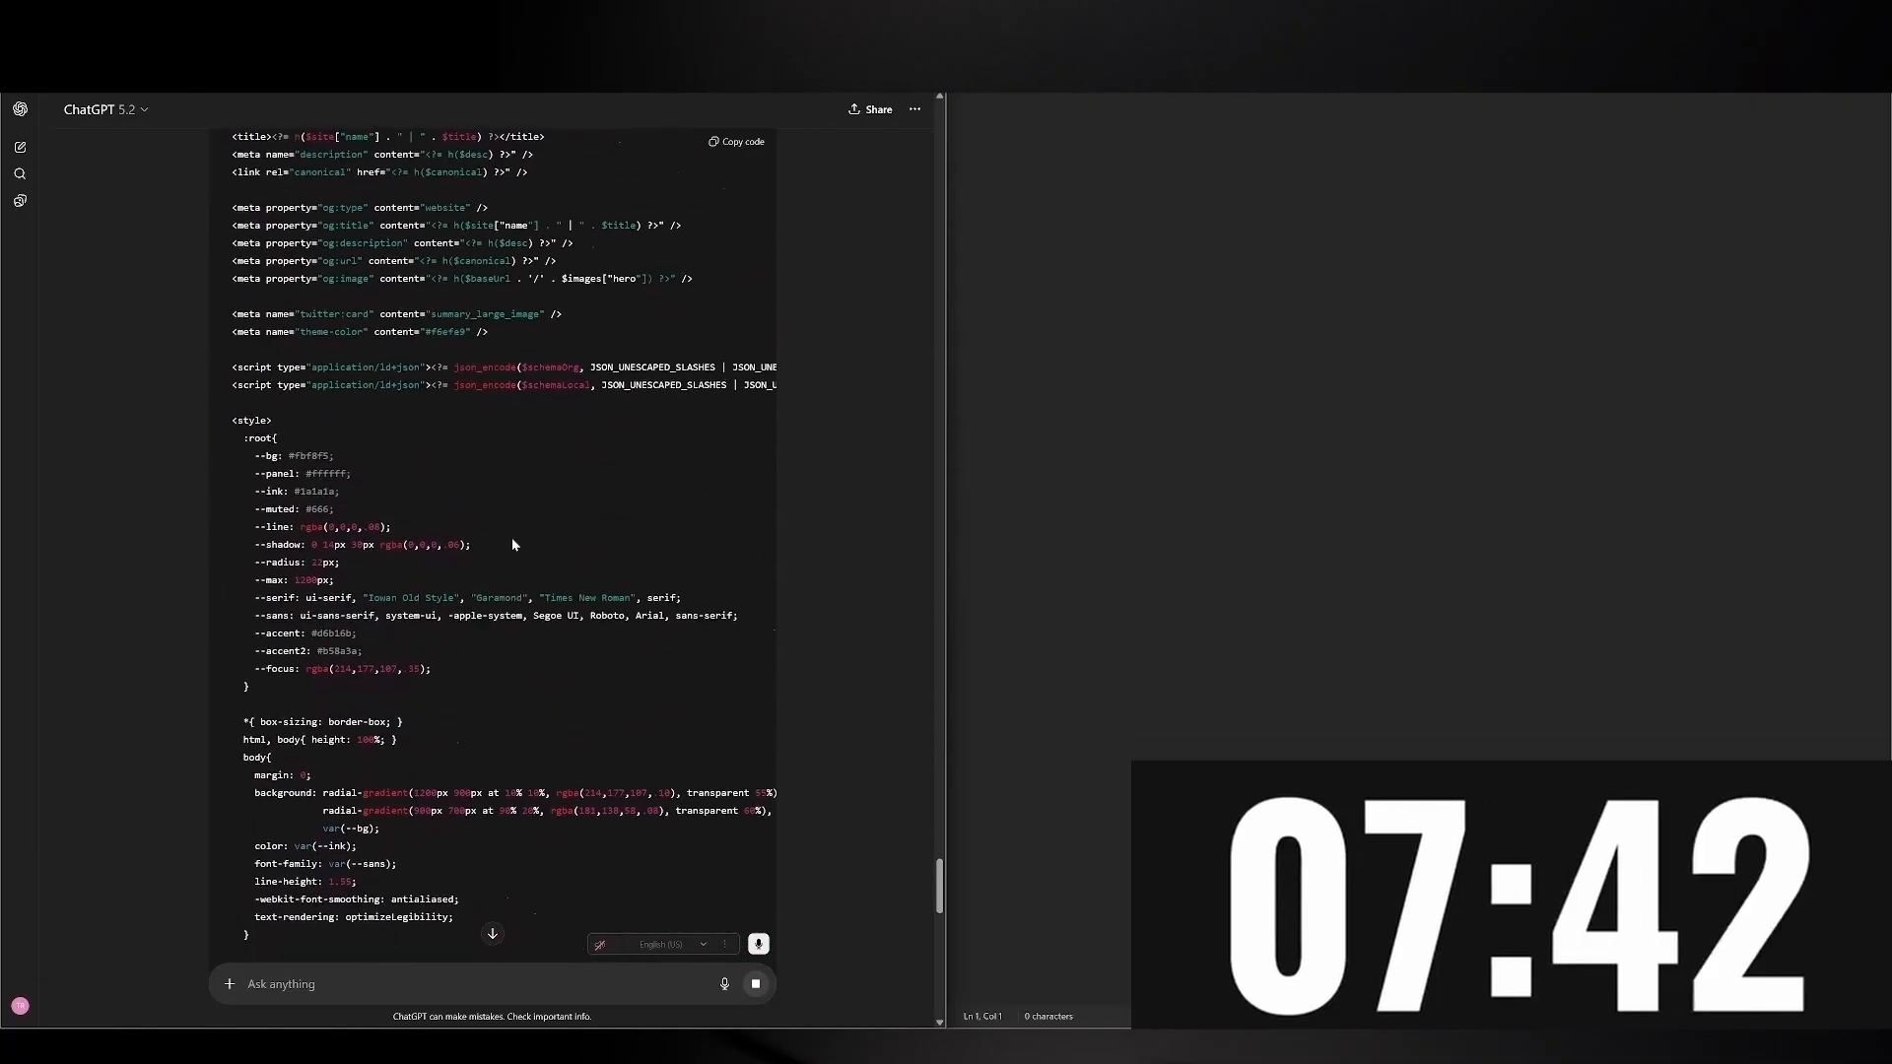
scroll(512, 540, down, 10)
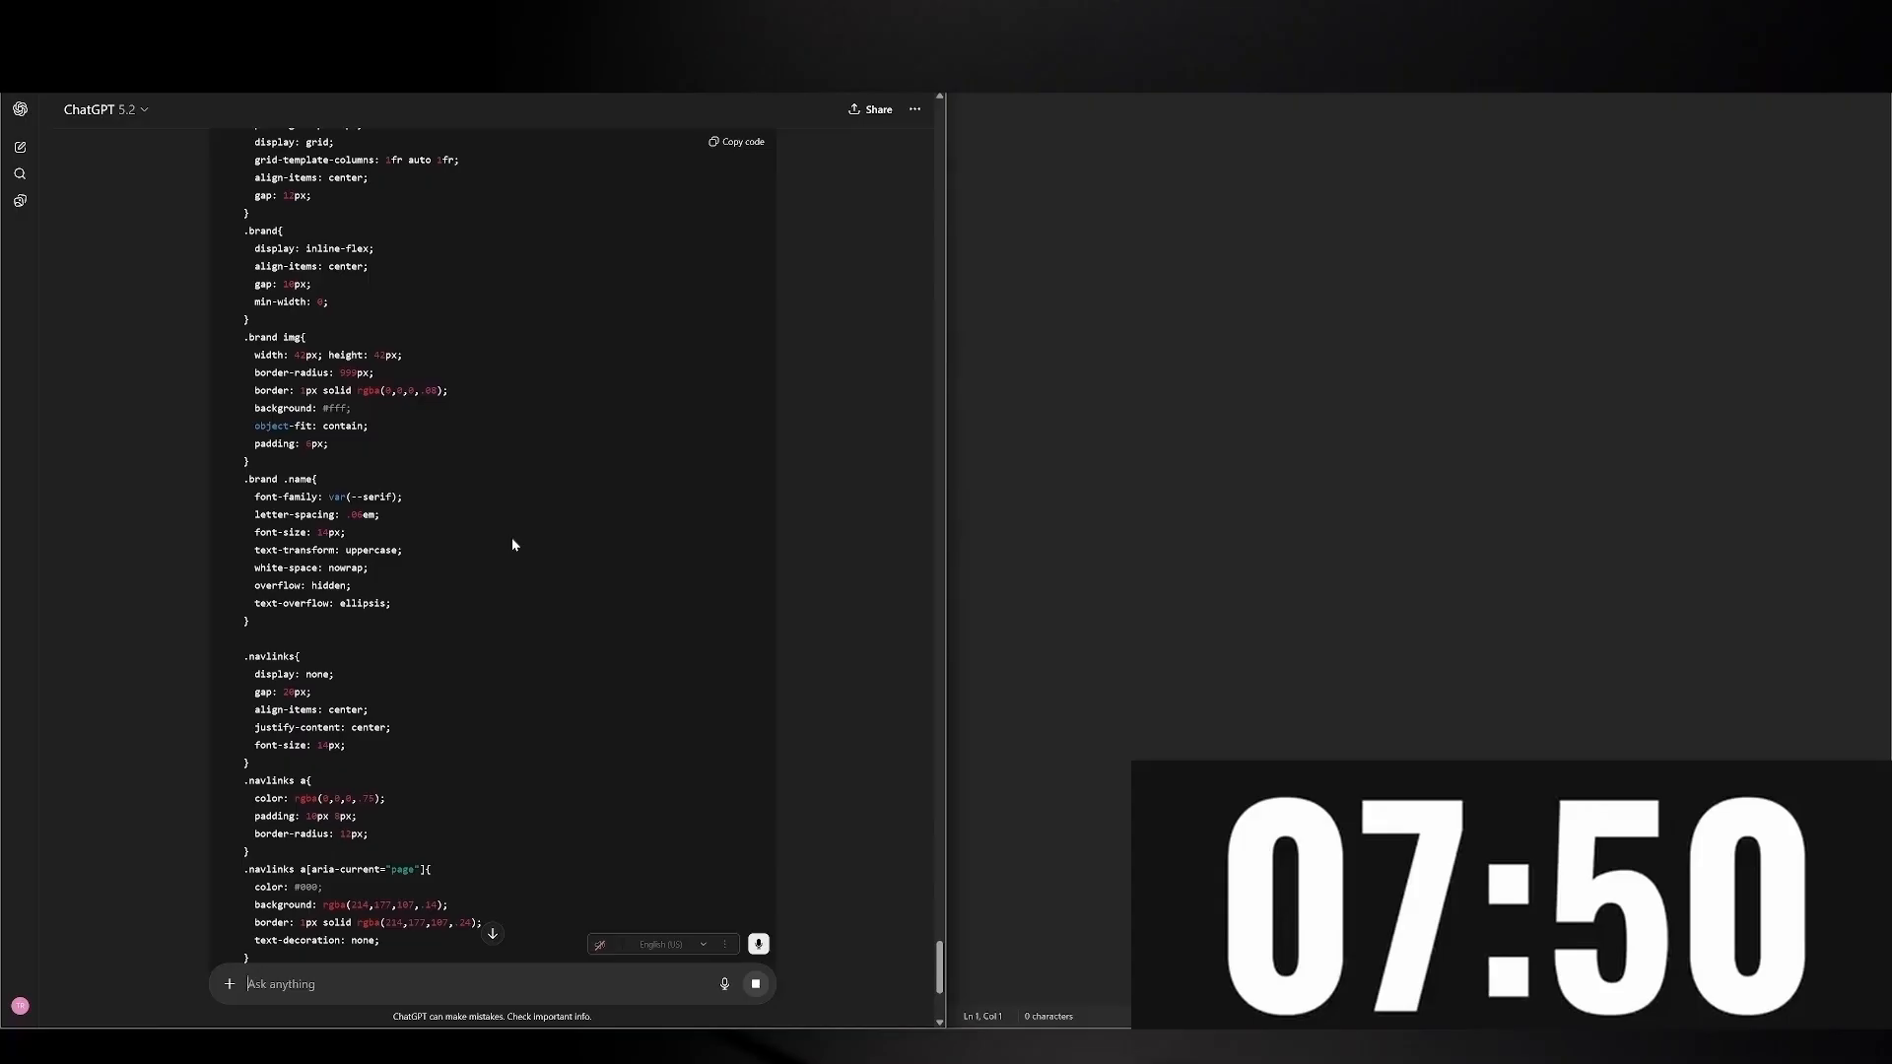
Read through the rest of the generated code, including the navigation, button, card, form, footer and toast CSS rules
scroll(512, 547, down, 7)
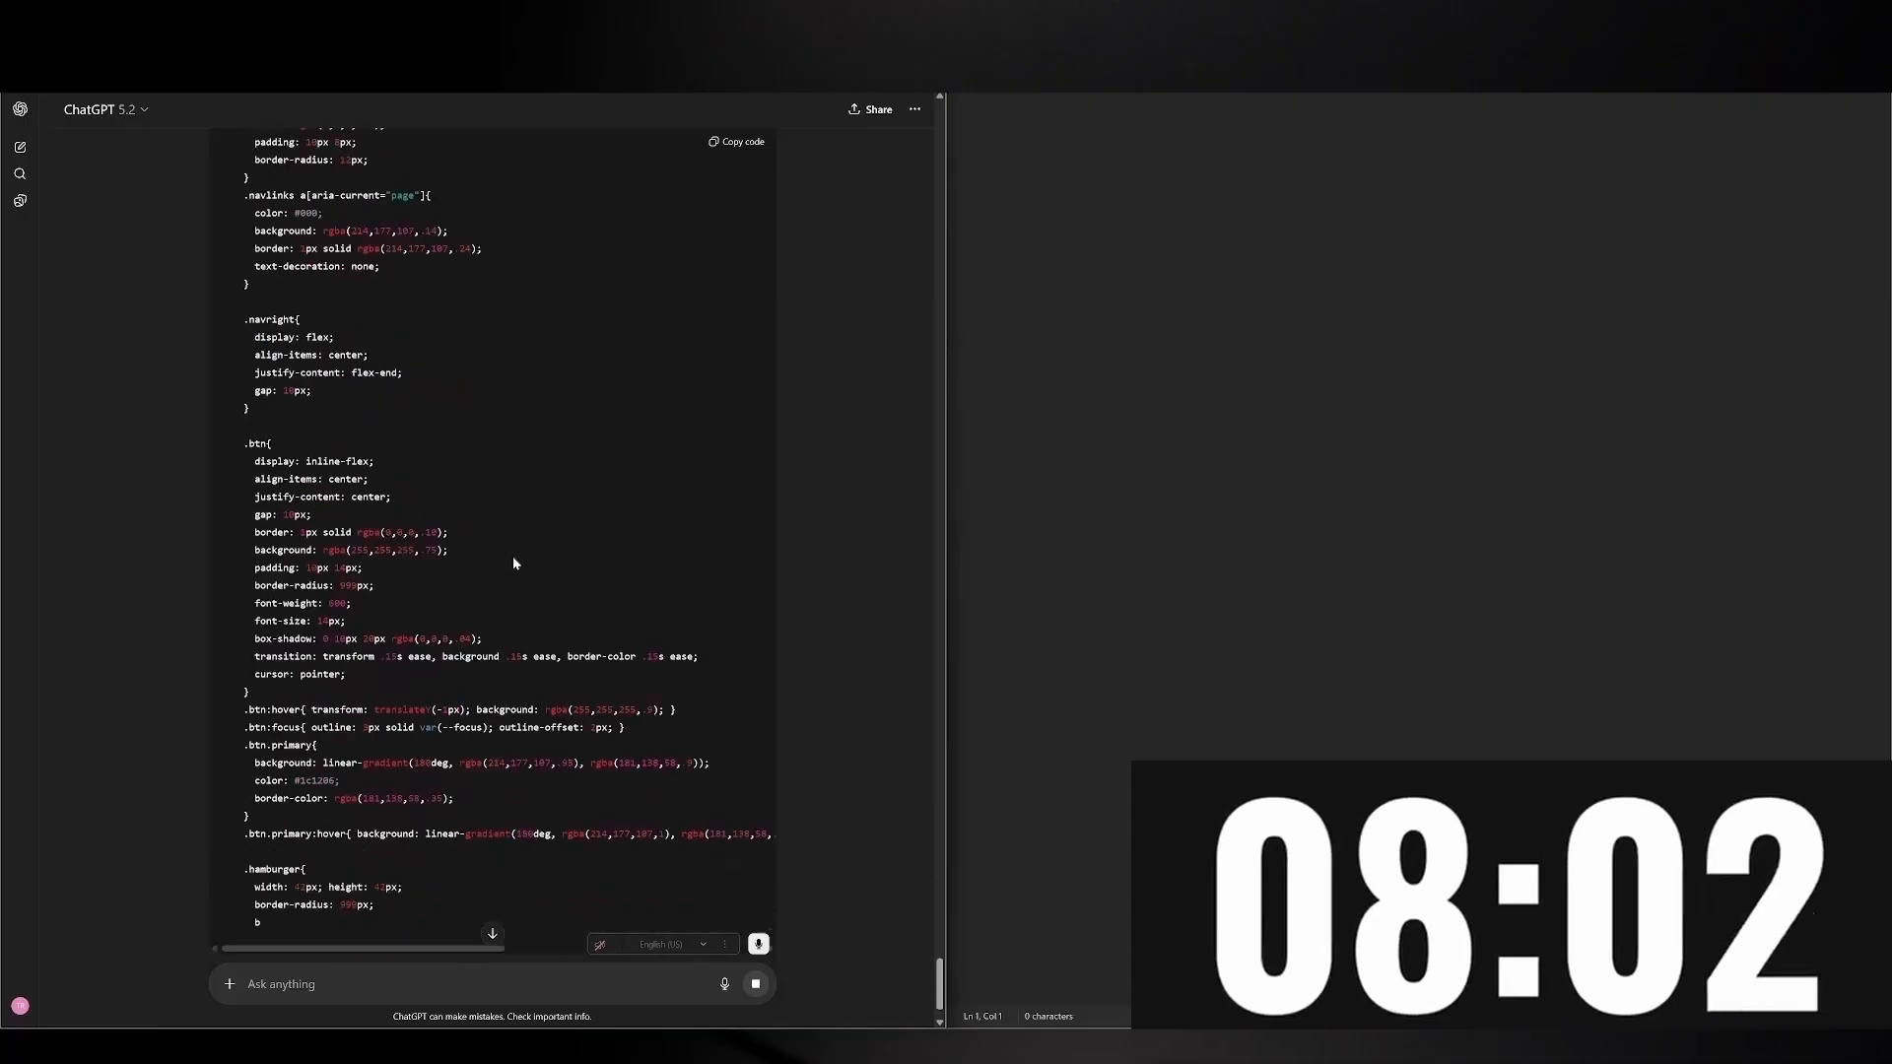
scroll(512, 563, down, 12)
scroll(385, 674, up, 13)
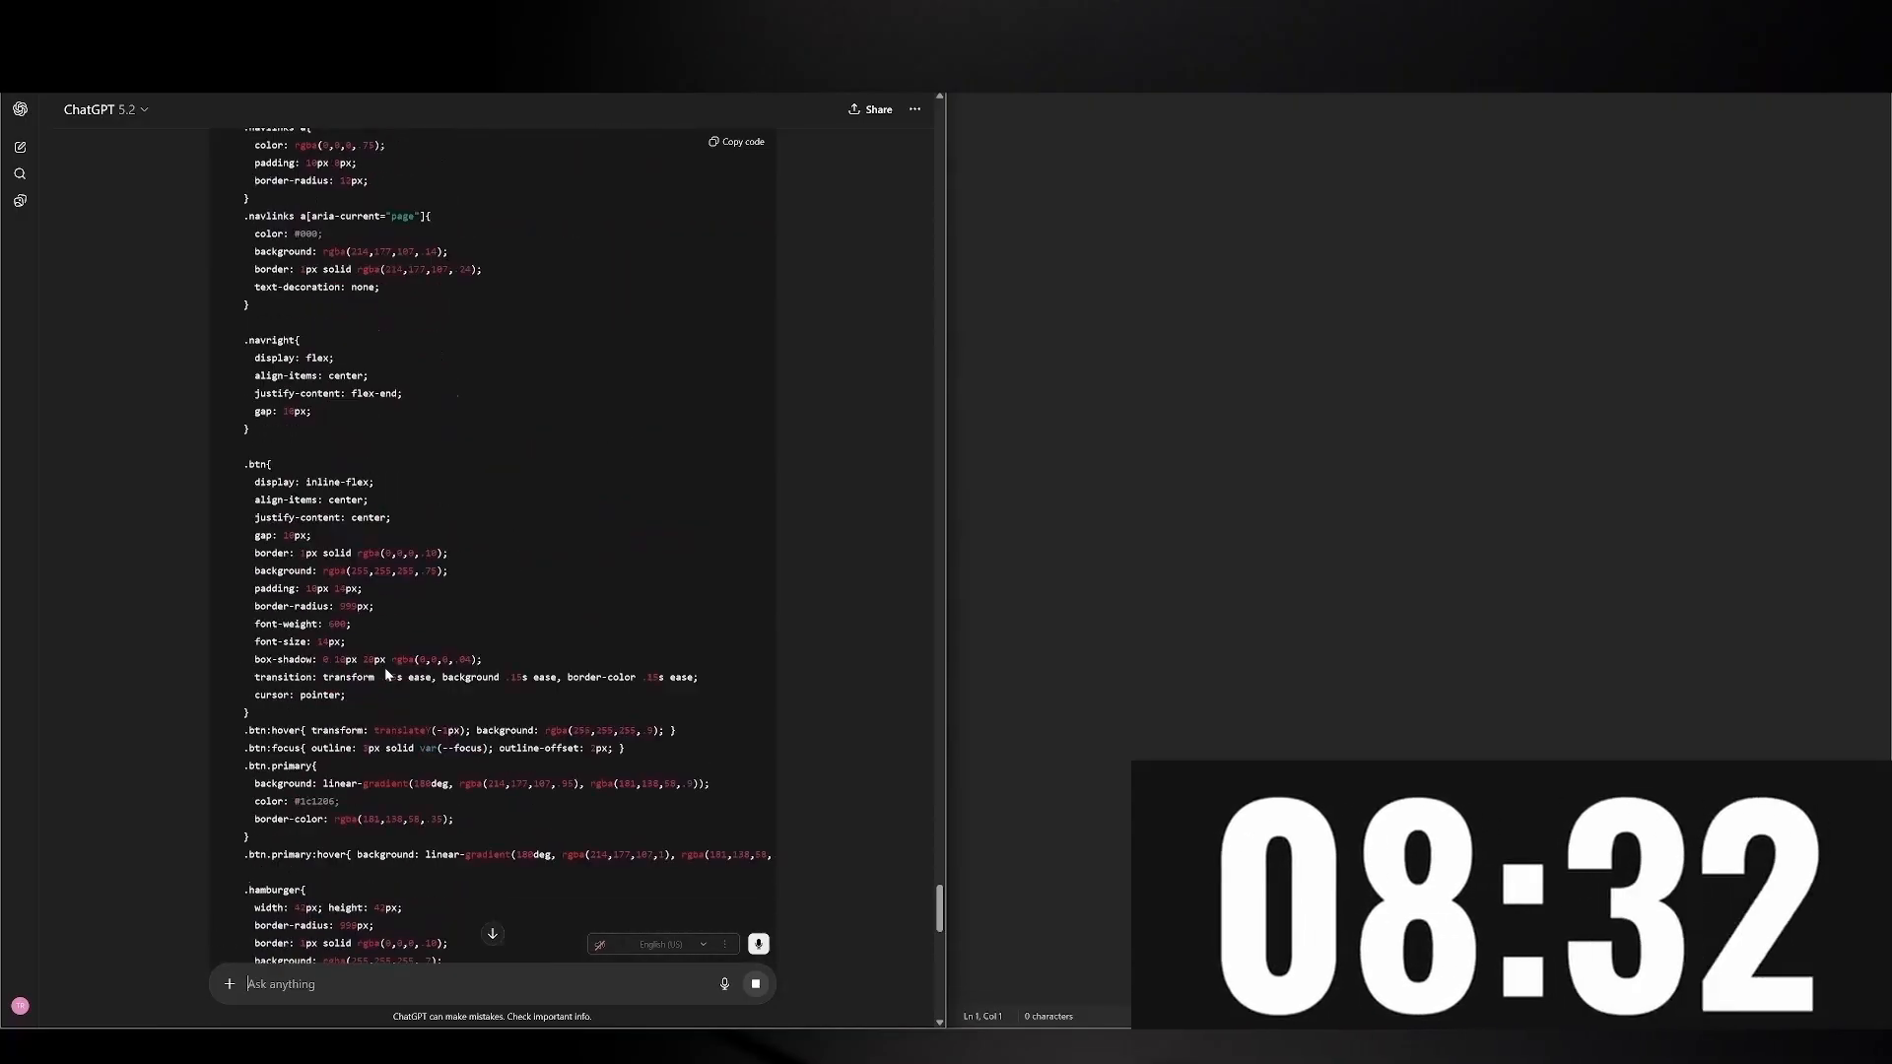
scroll(386, 668, up, 20)
scroll(339, 440, down, 20)
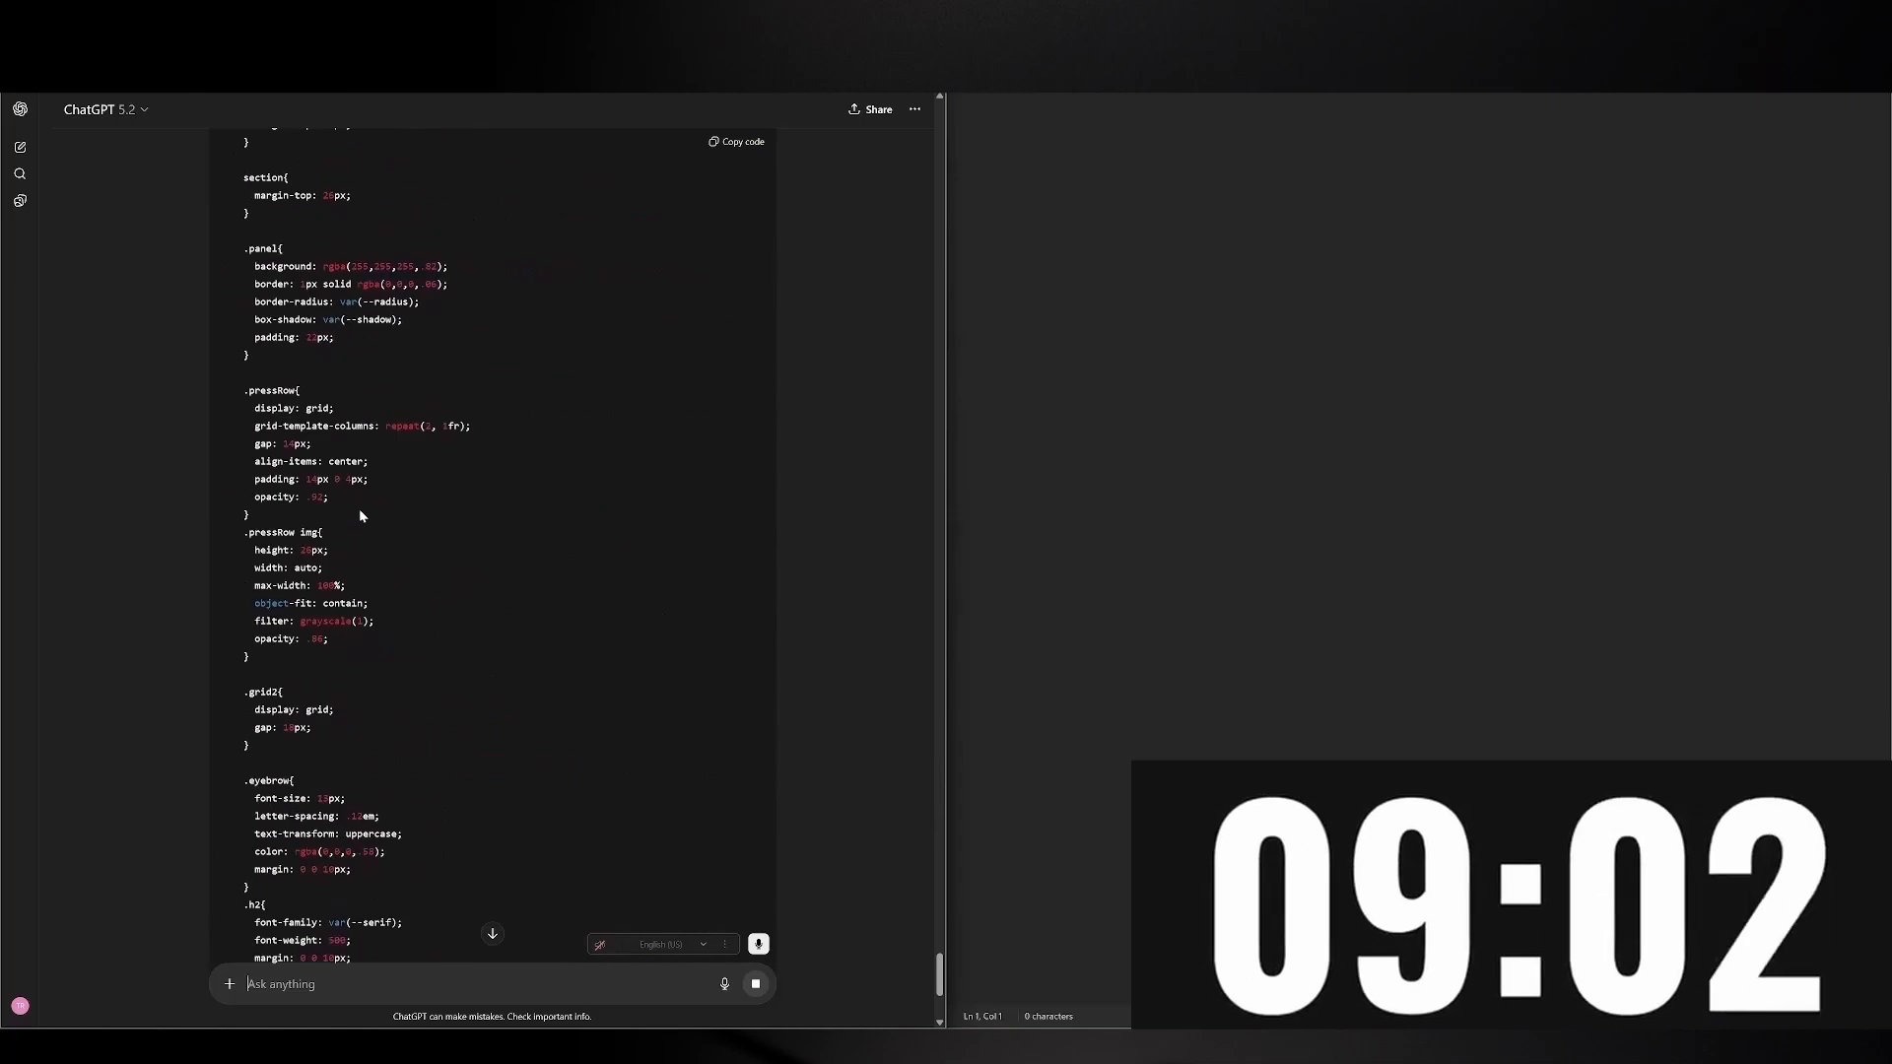
scroll(359, 508, down, 20)
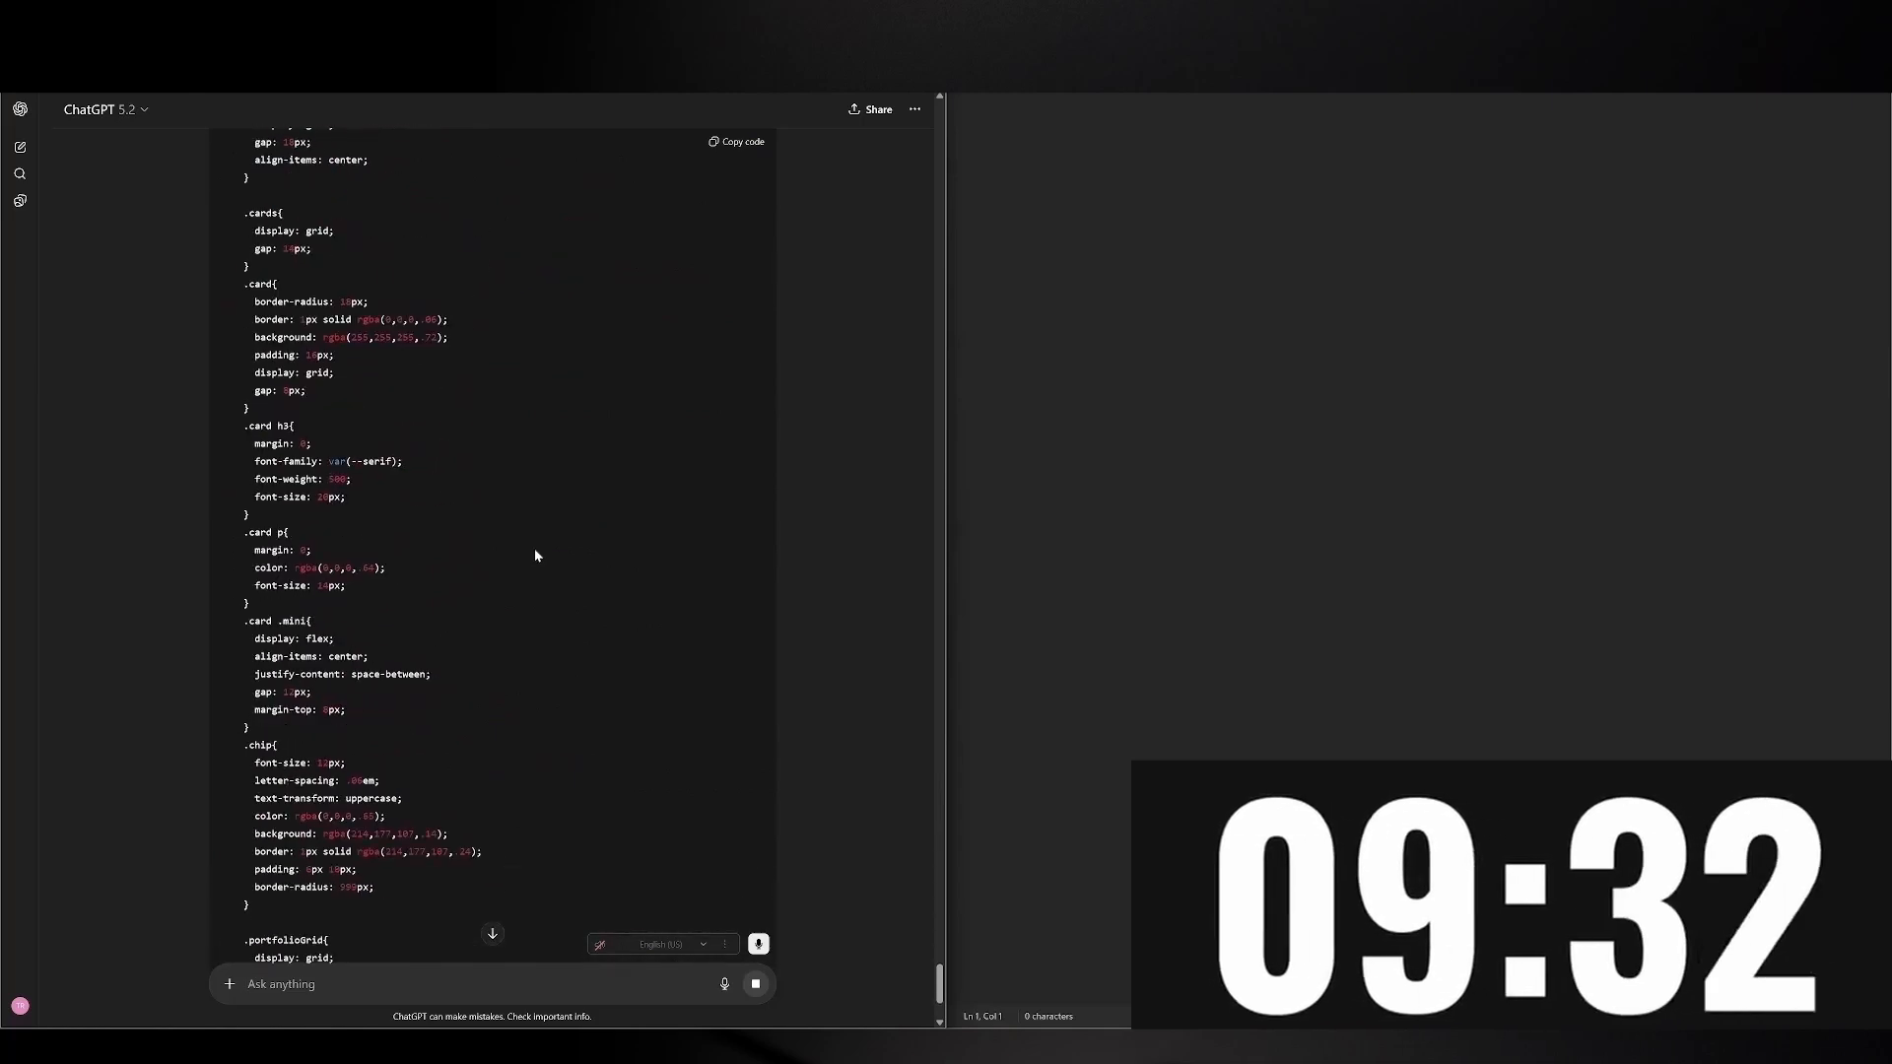
scroll(535, 550, down, 6)
scroll(535, 550, down, 8)
key(alt+Tab)
key(alt+Tab)
scroll(627, 638, down, 8)
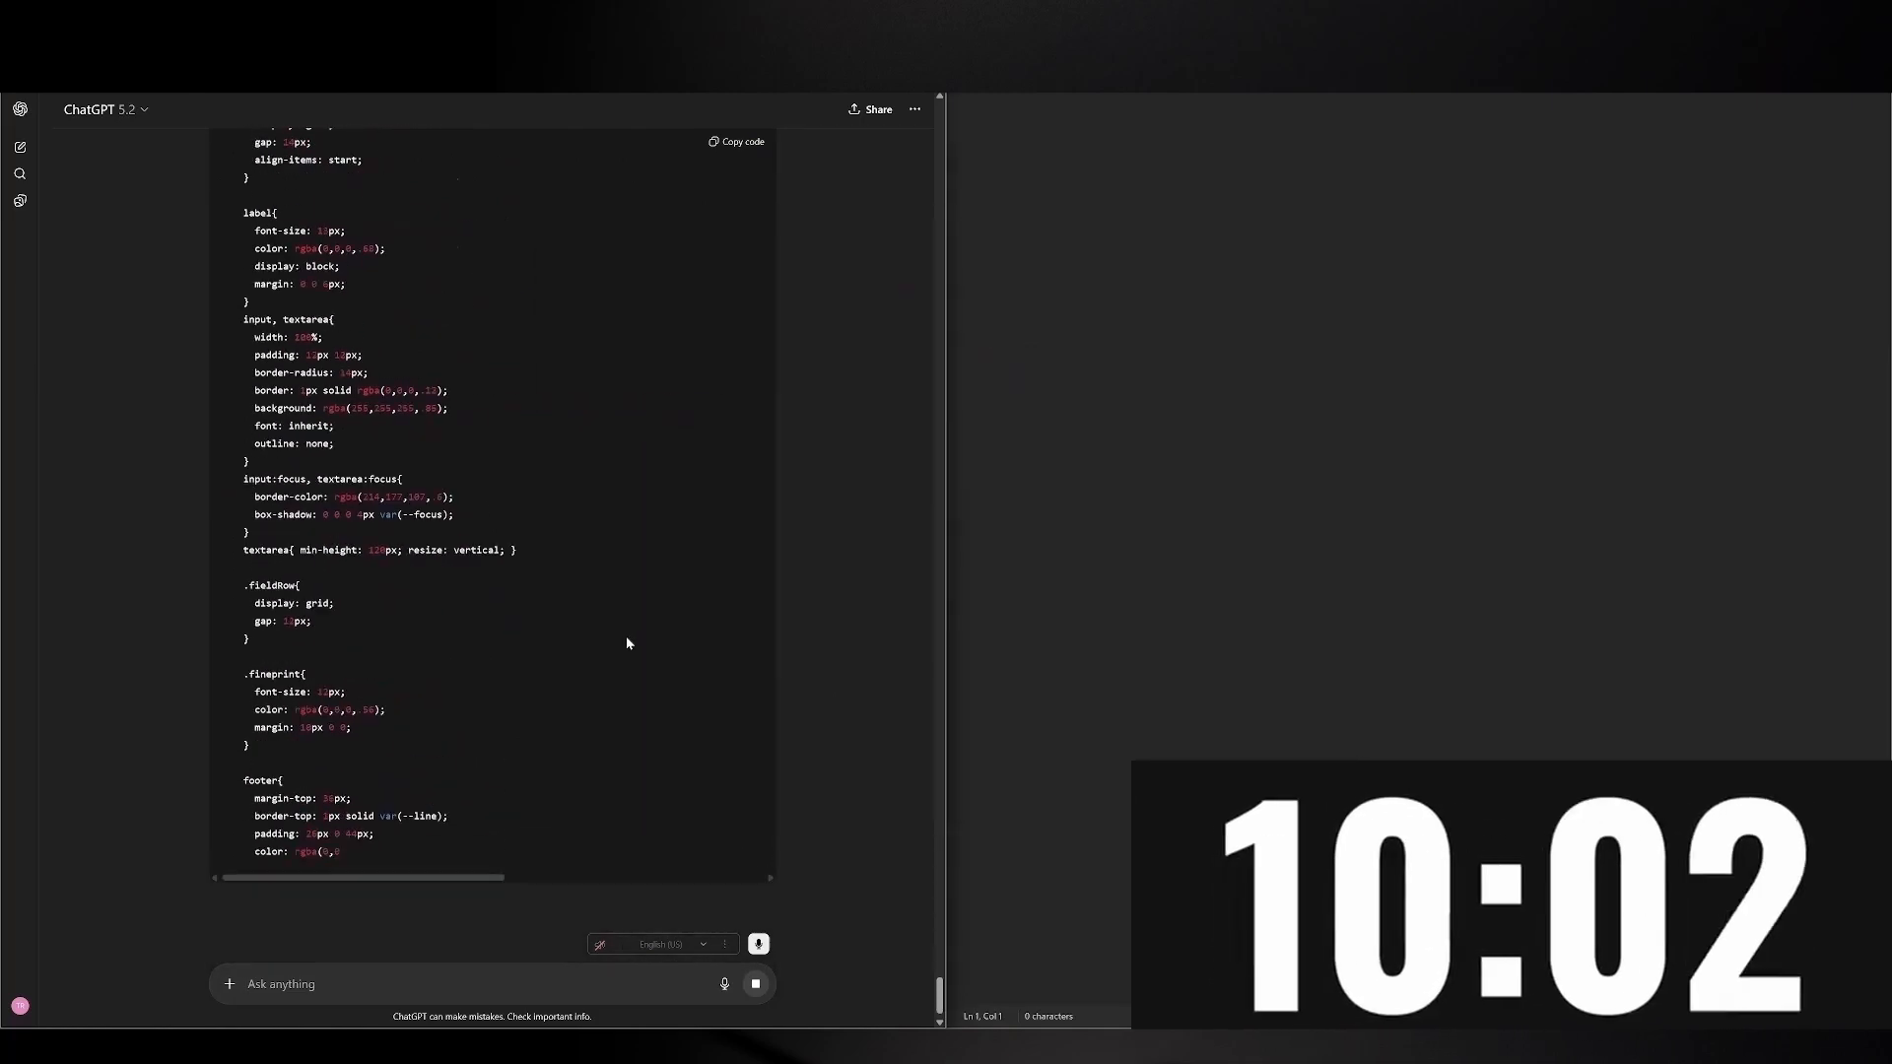
scroll(378, 539, up, 2)
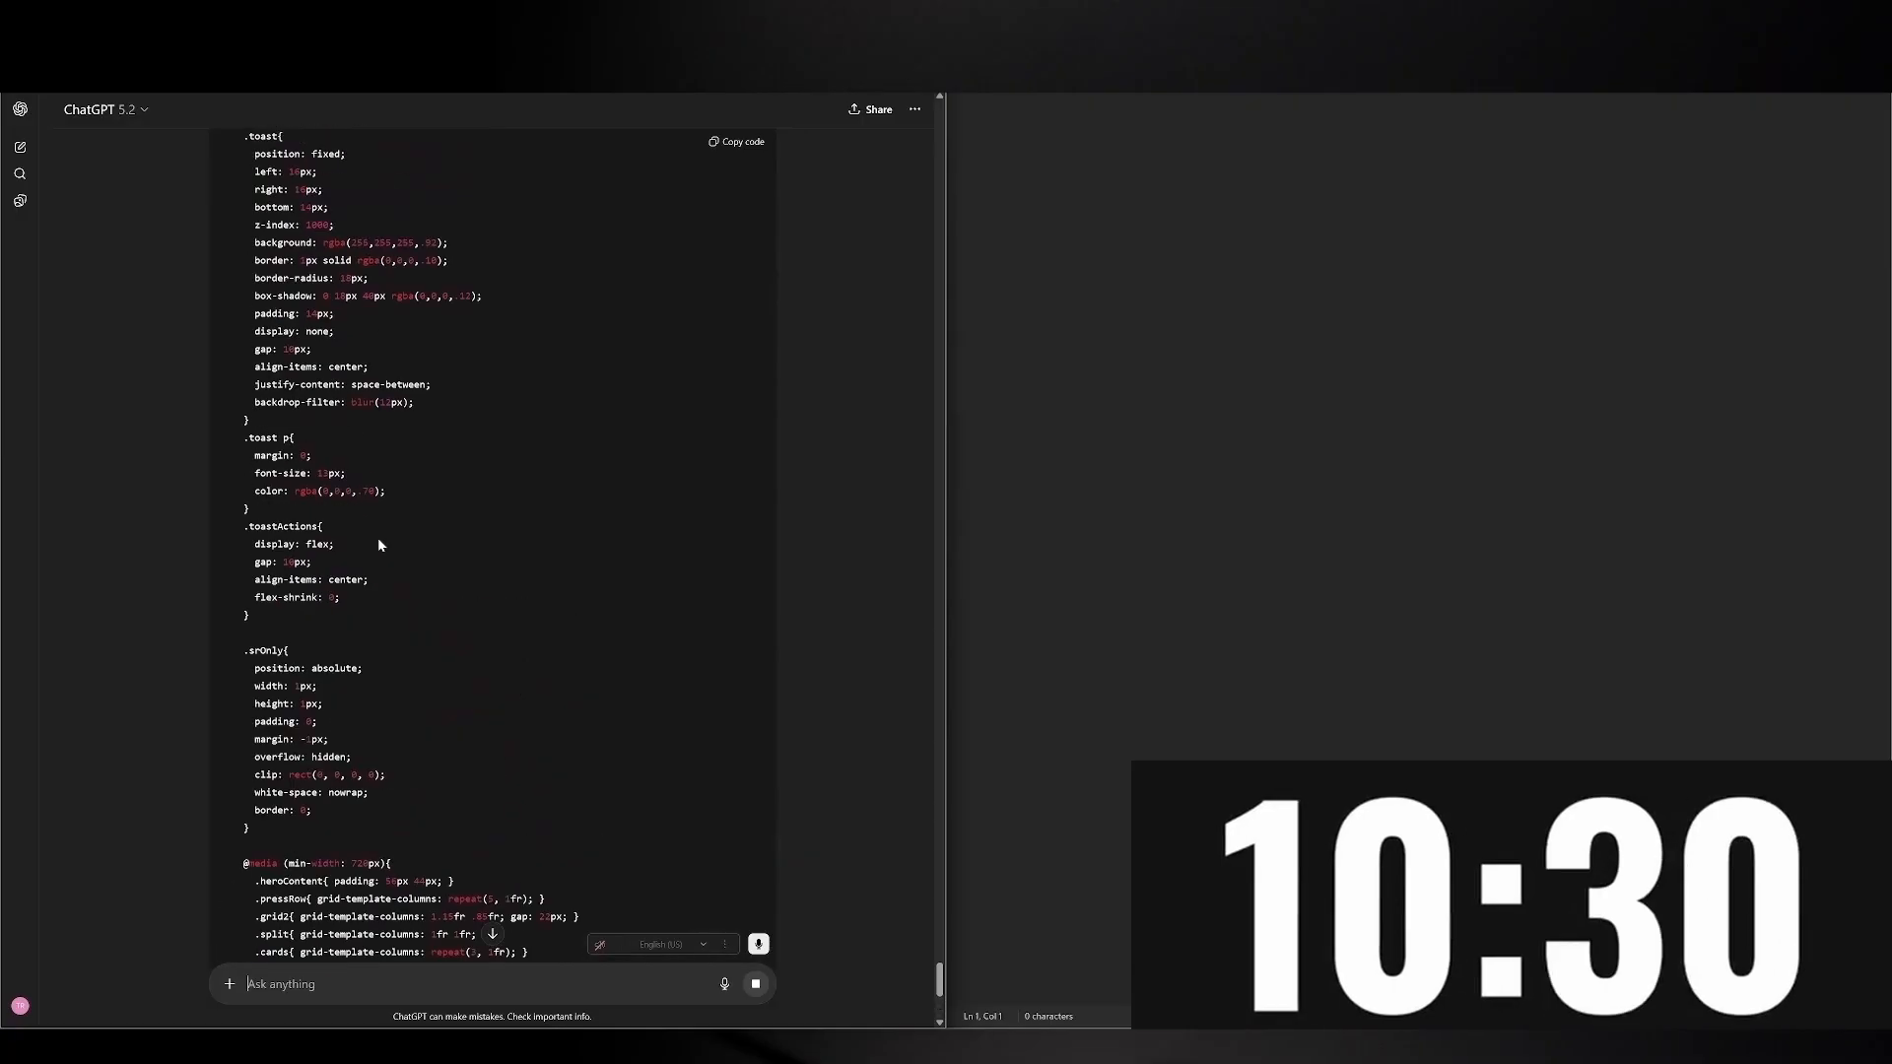
scroll(264, 433, up, 3)
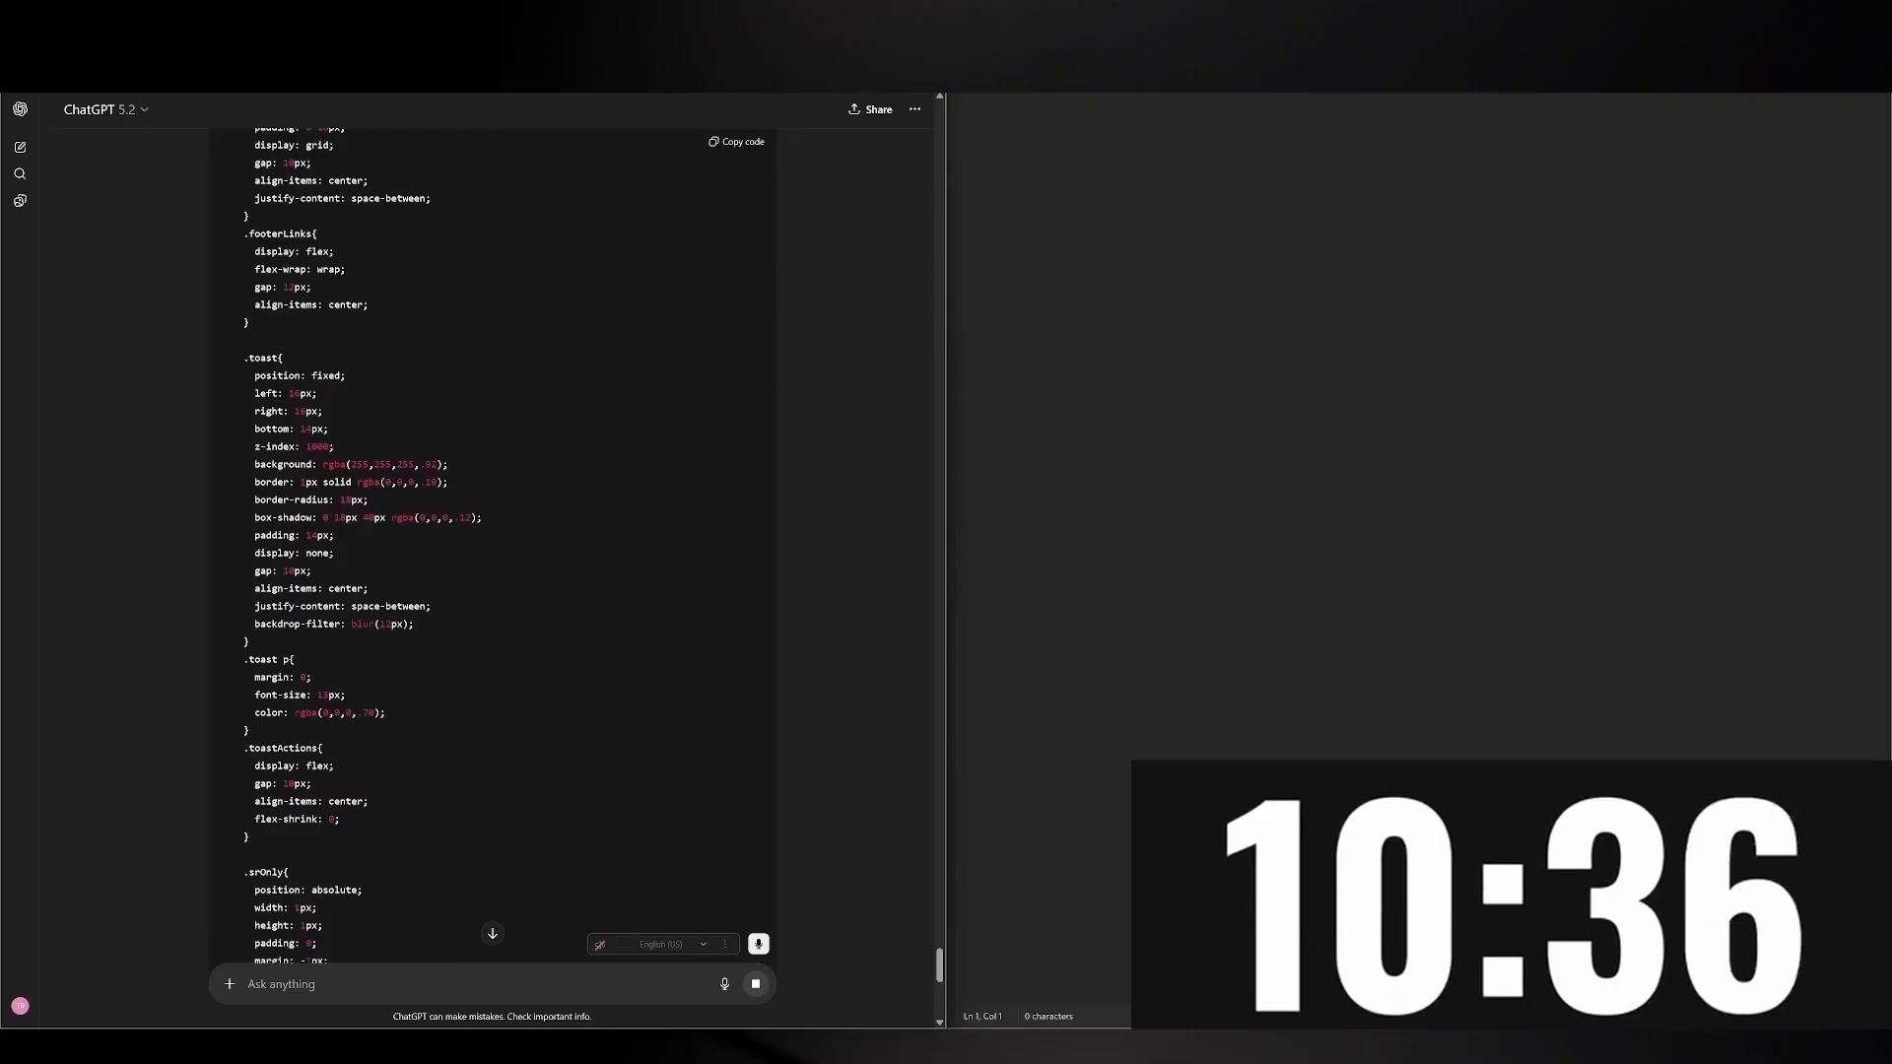
scroll(283, 399, down, 4)
scroll(369, 486, down, 7)
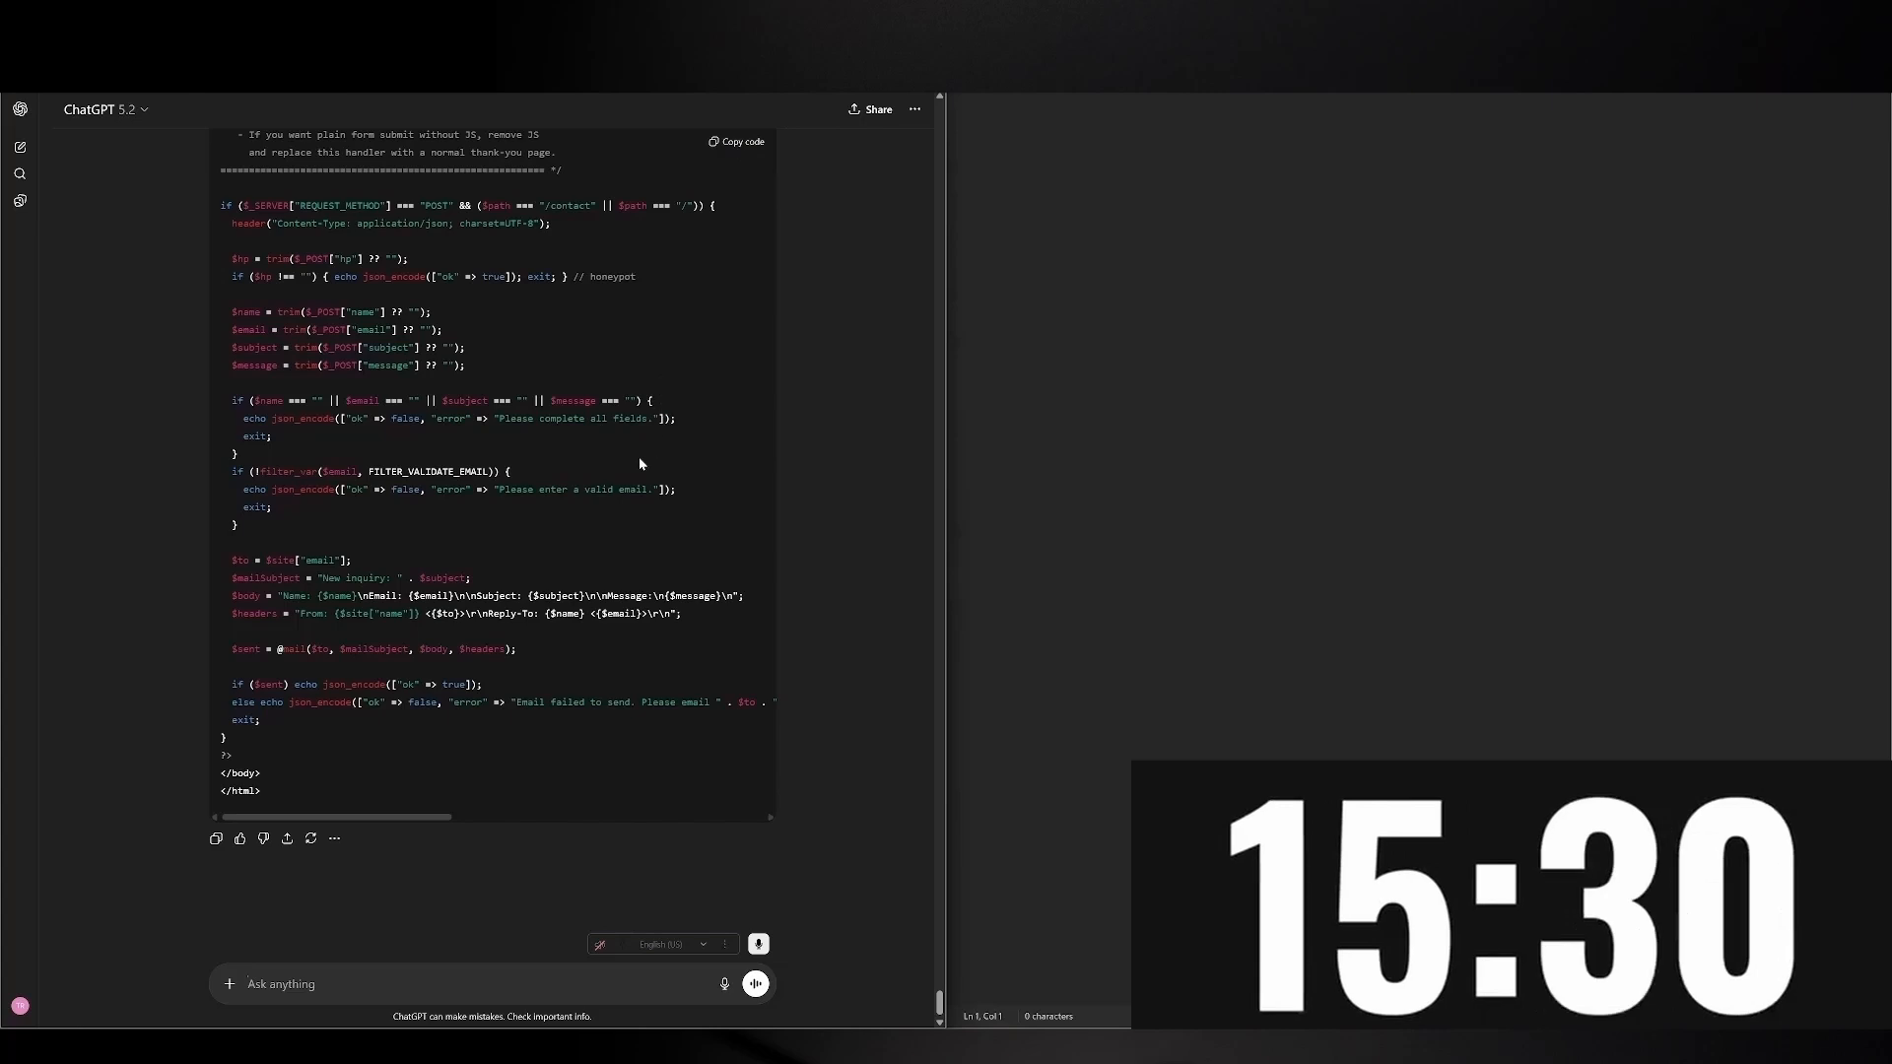
Copy the complete generated PHP page code and paste it into the empty text editor document
click(735, 145)
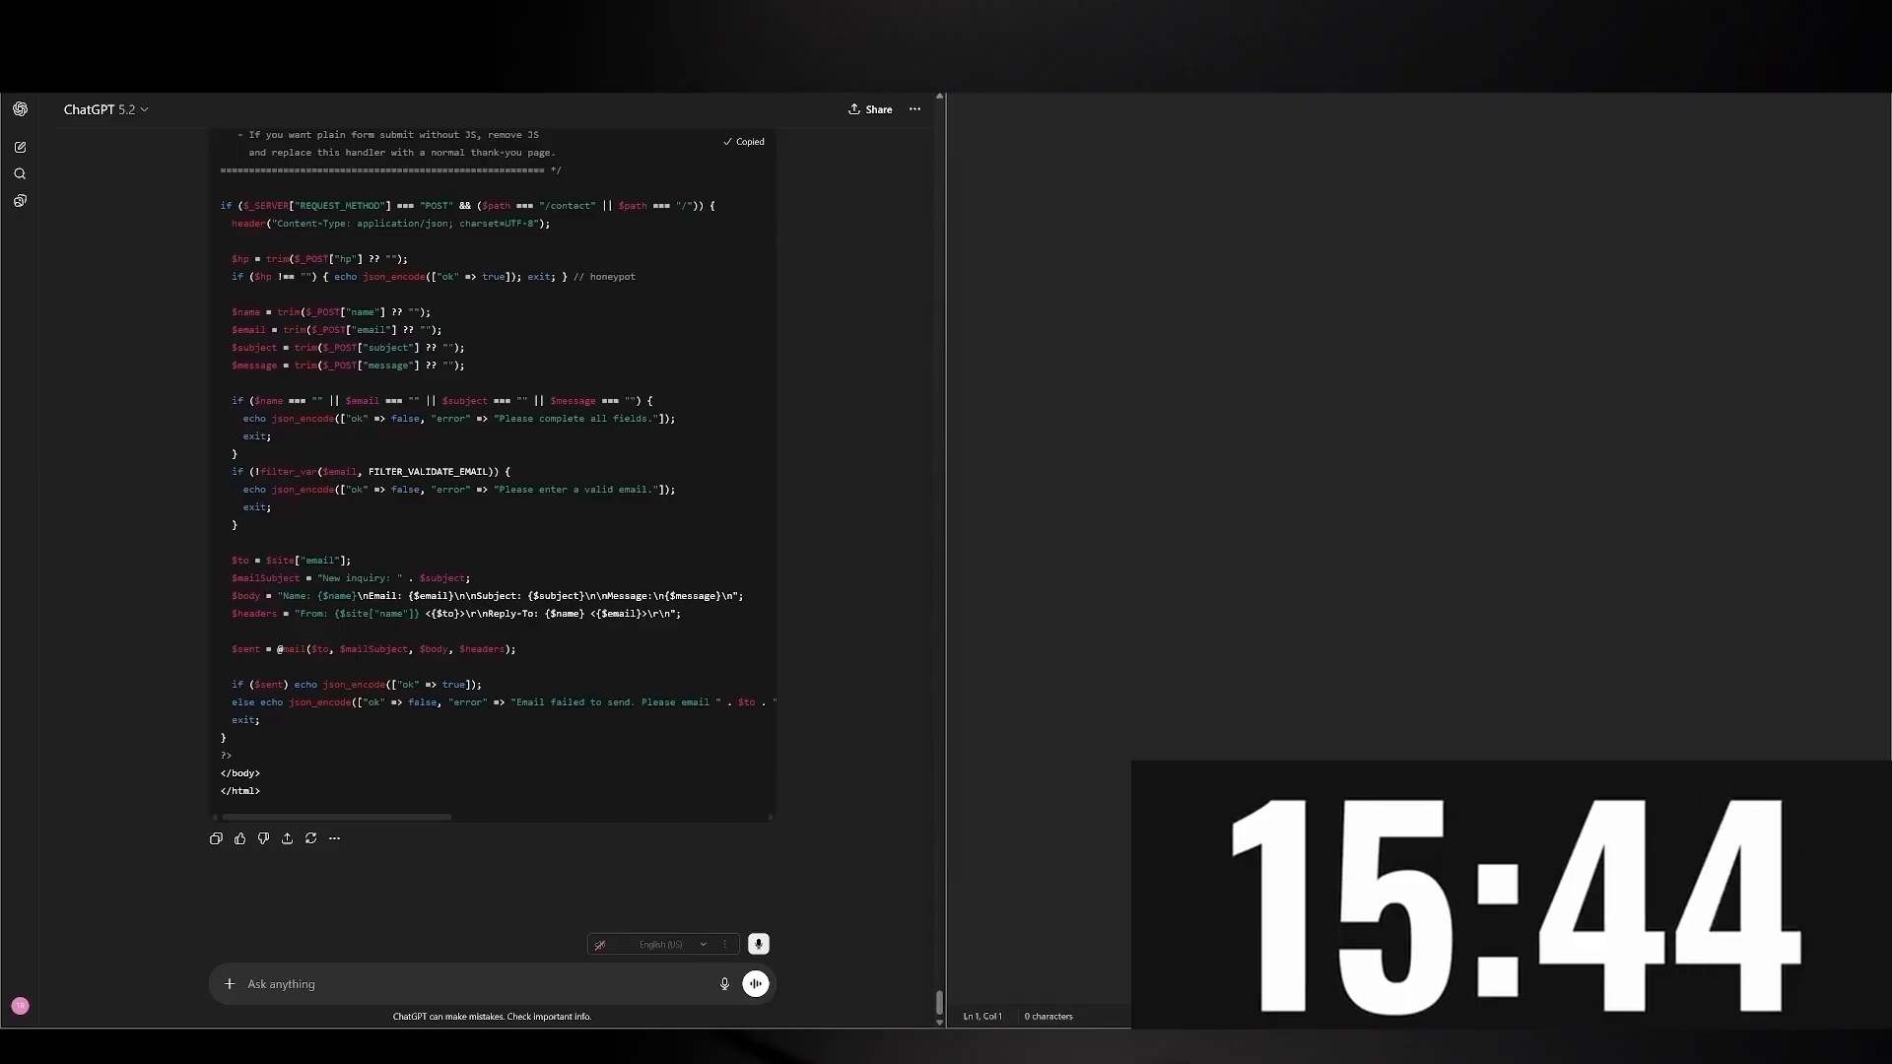
key(ctrl+v)
Ask ChatGPT "do we have any supporting files that need to be created?"
click(483, 934)
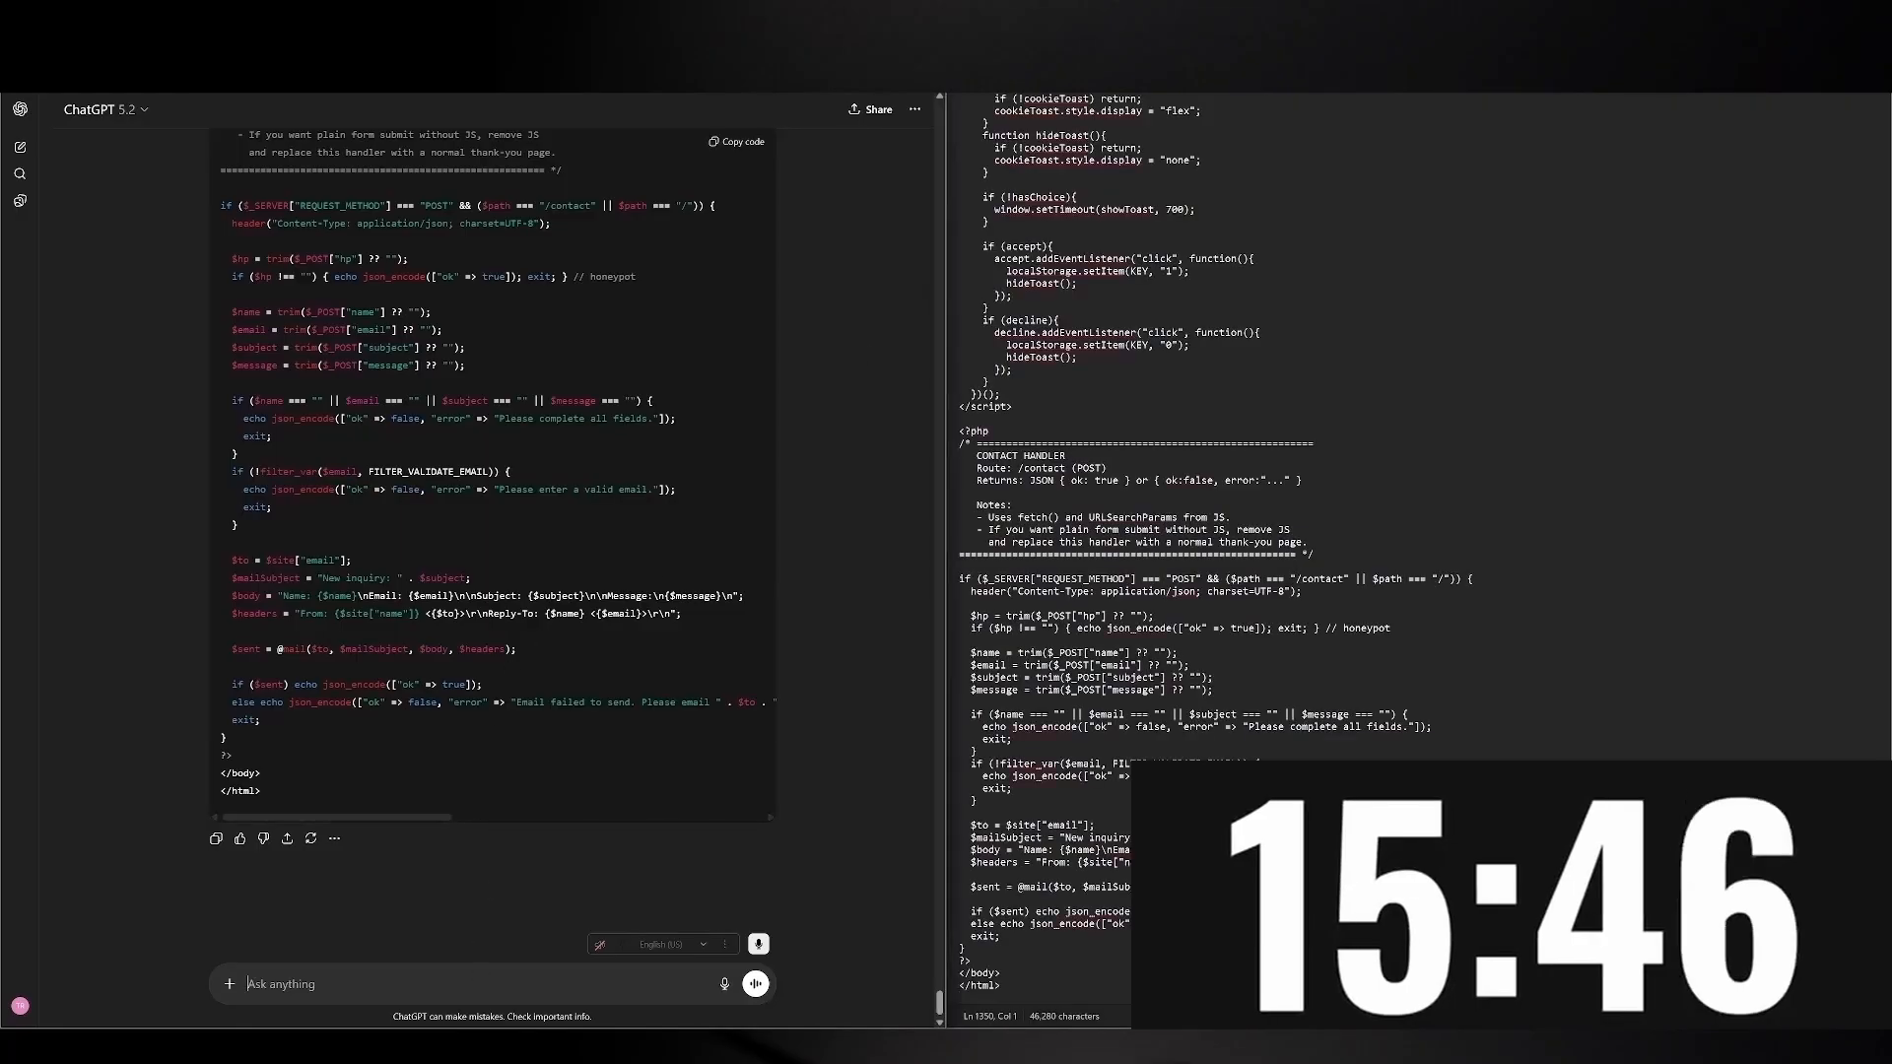
text(doi we)
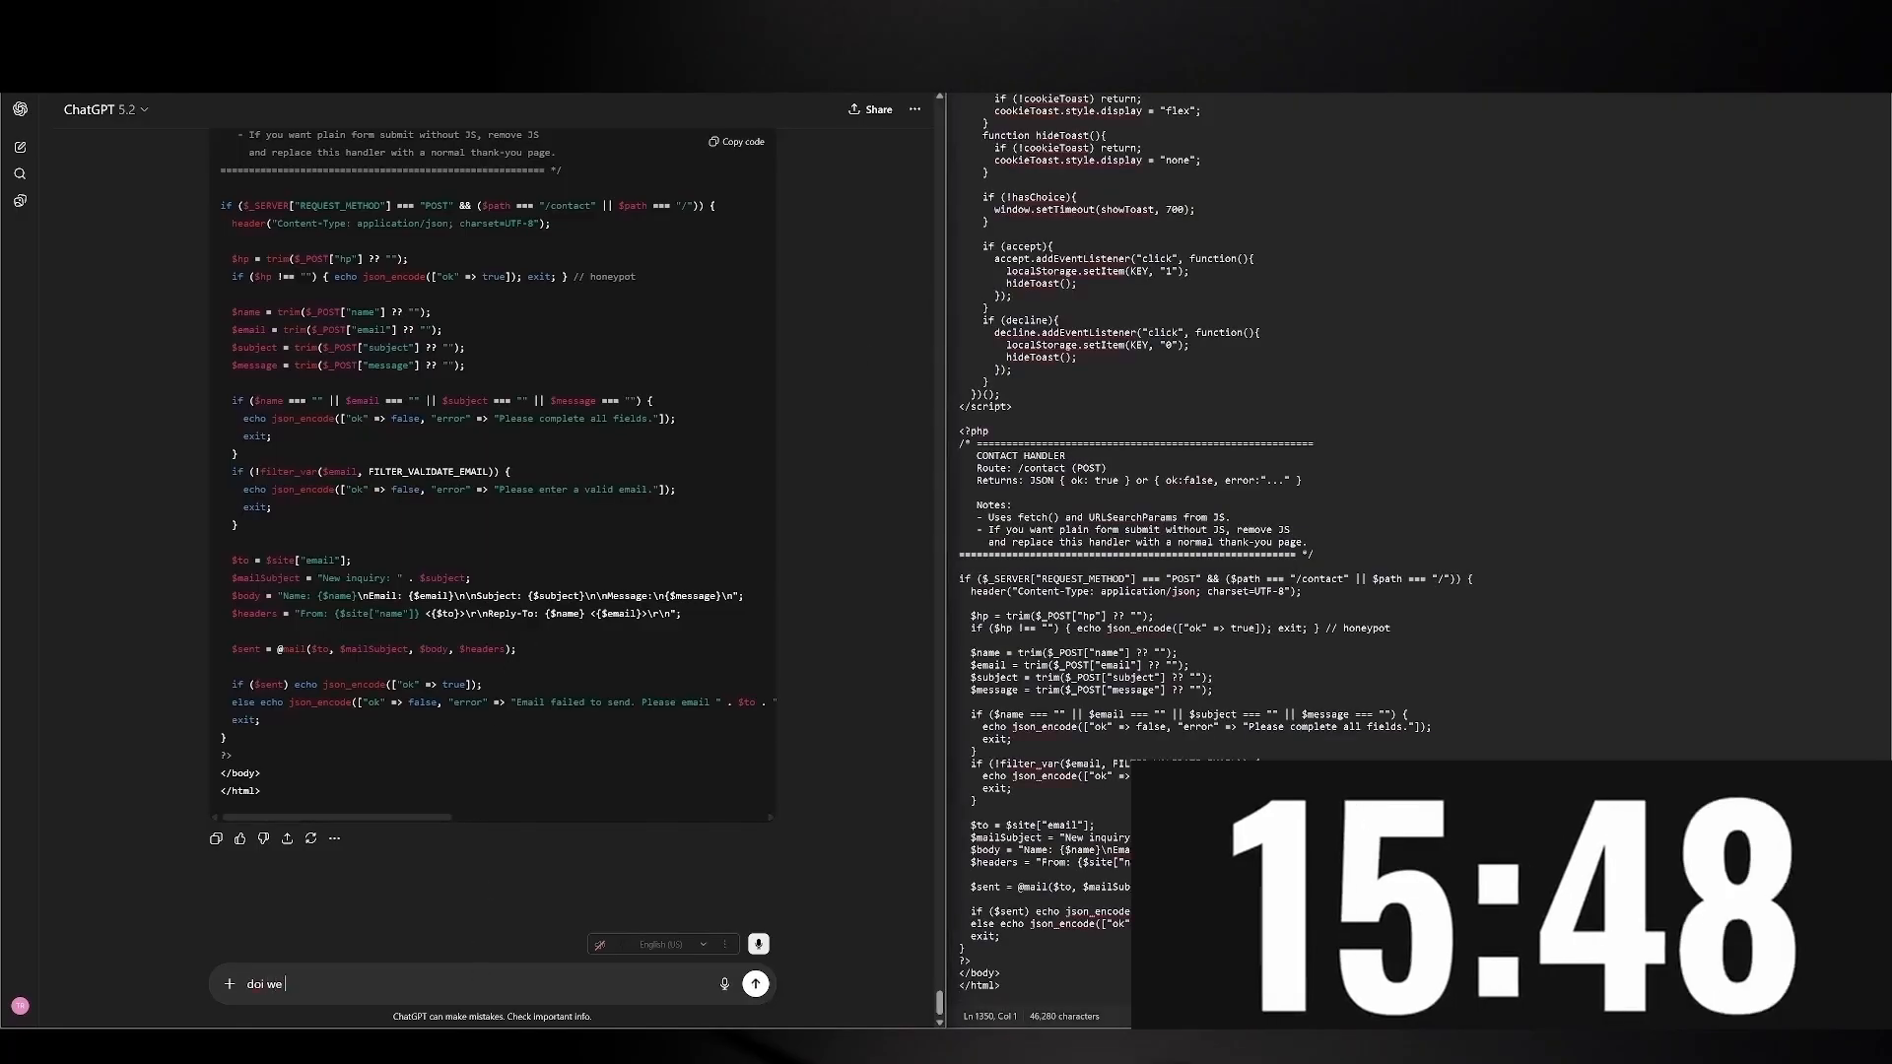
key(BackSpace)
key(BackSpace)
key(BackSpace)
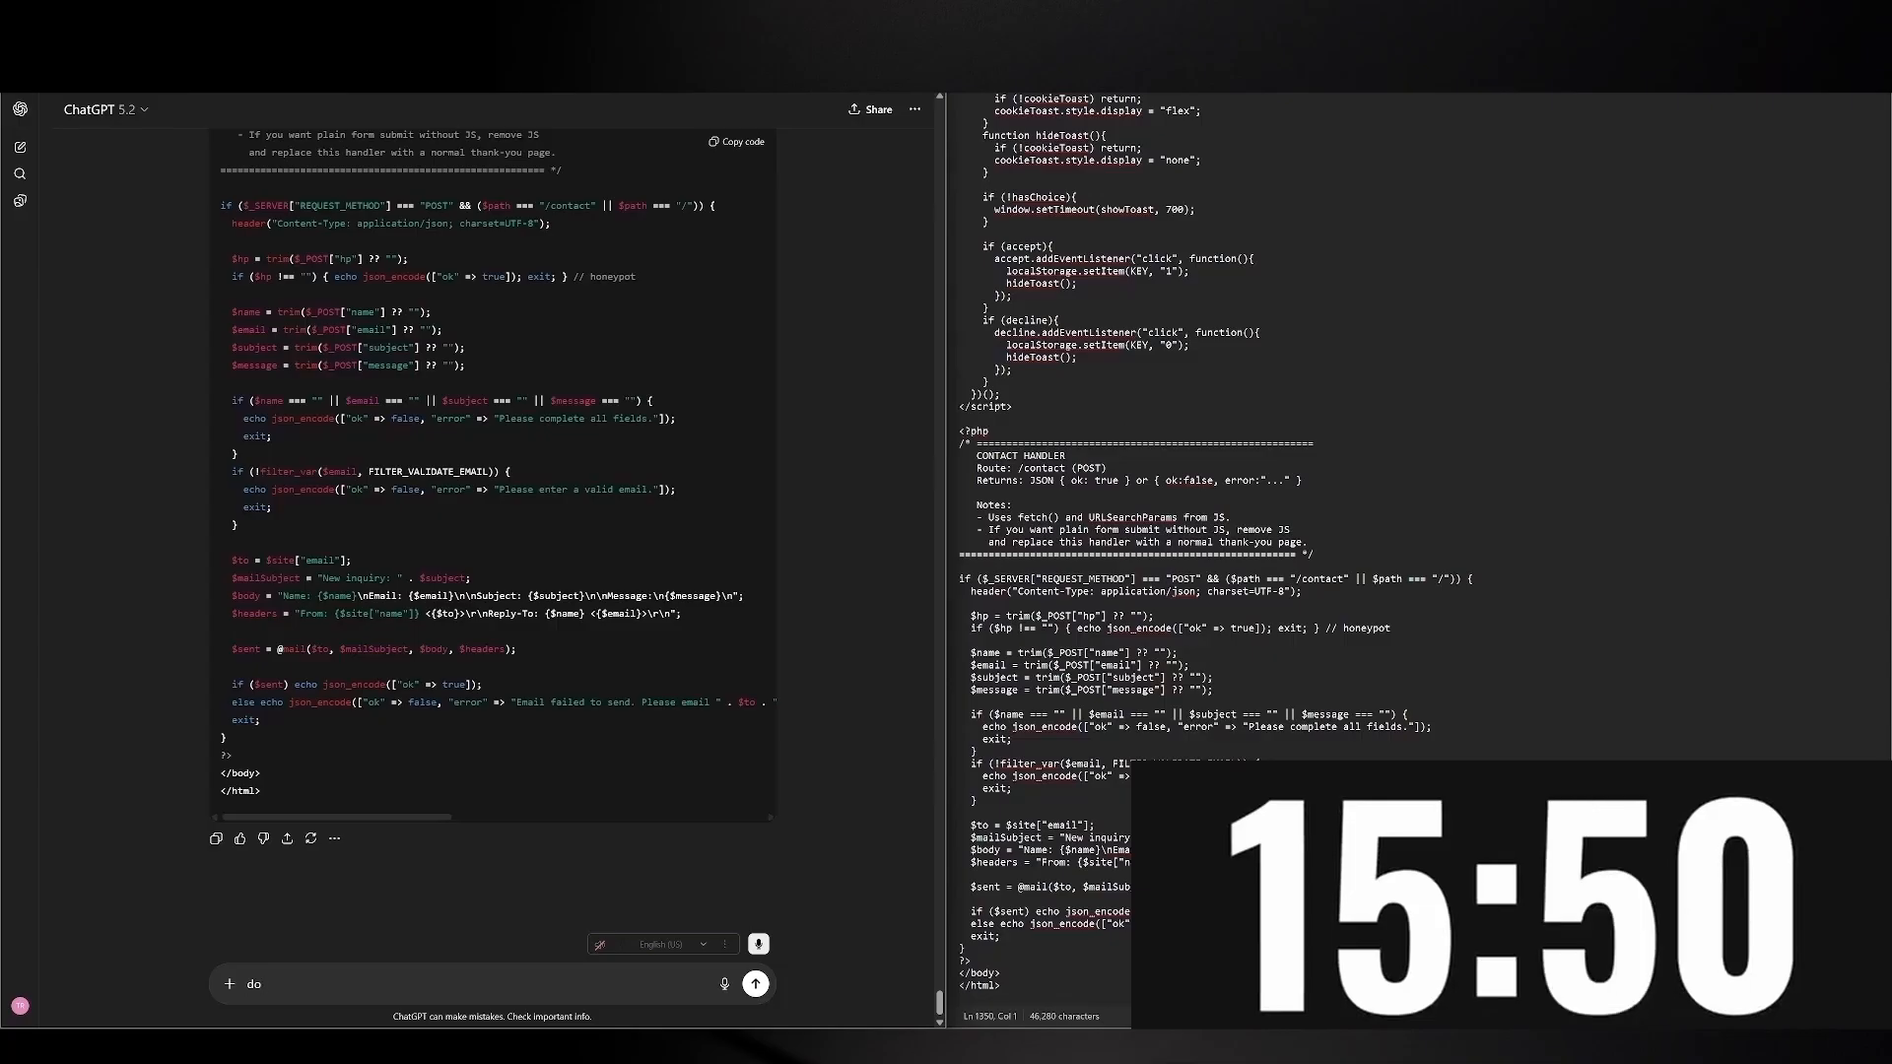
text(we have any su)
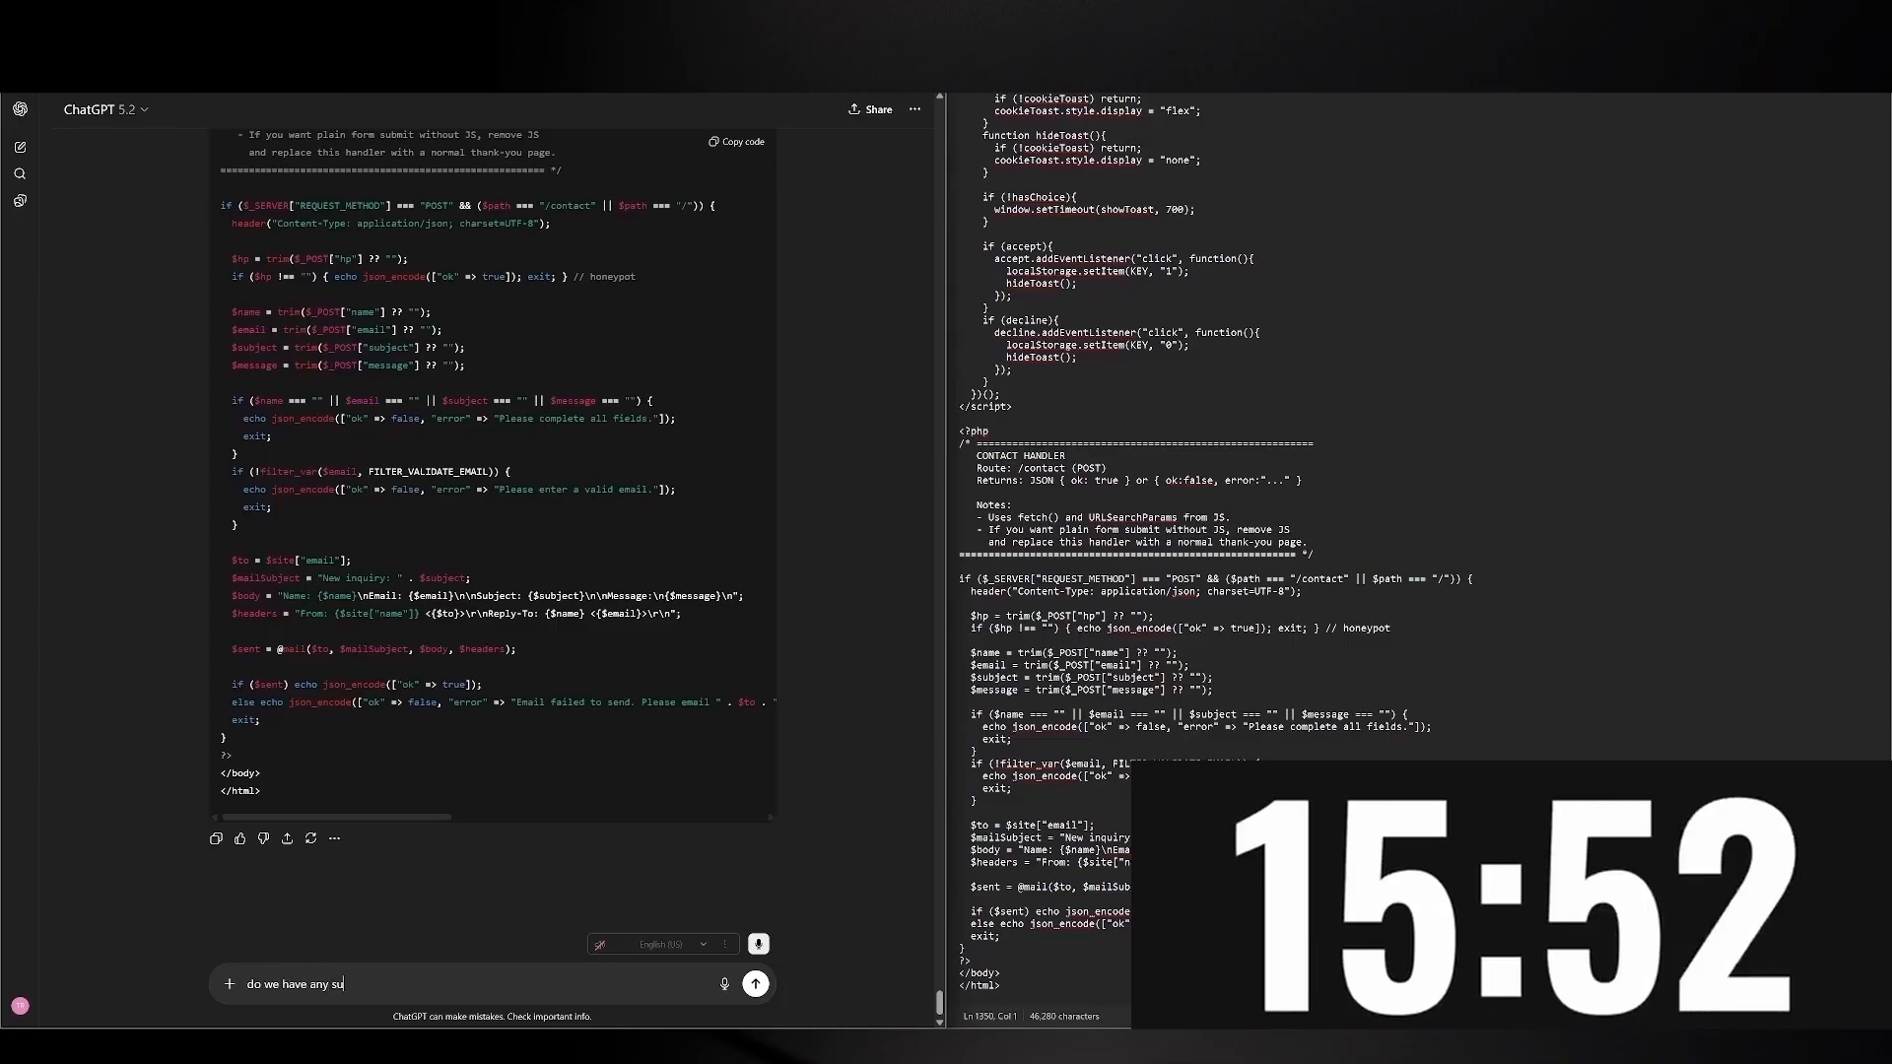
text(pporting files hat)
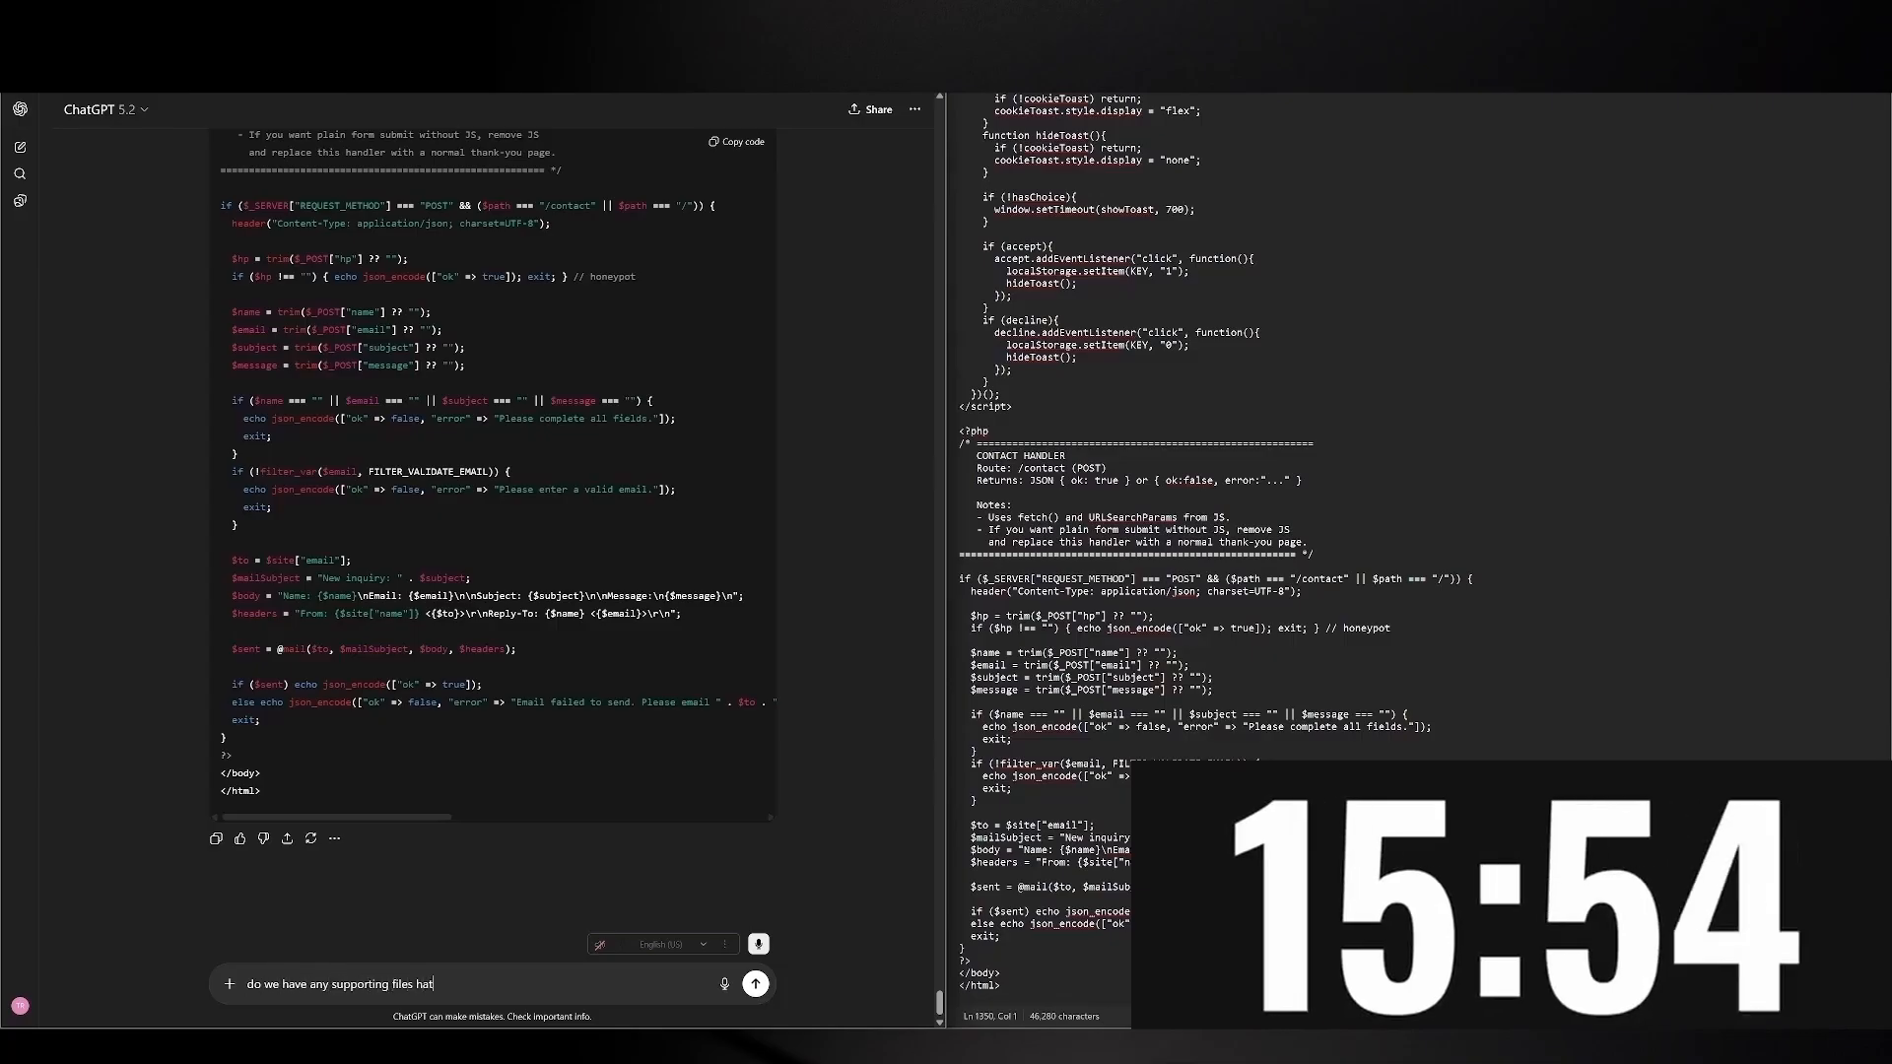
key(BackSpace)
key(BackSpace)
key(BackSpace)
key(BackSpace)
text(that ne)
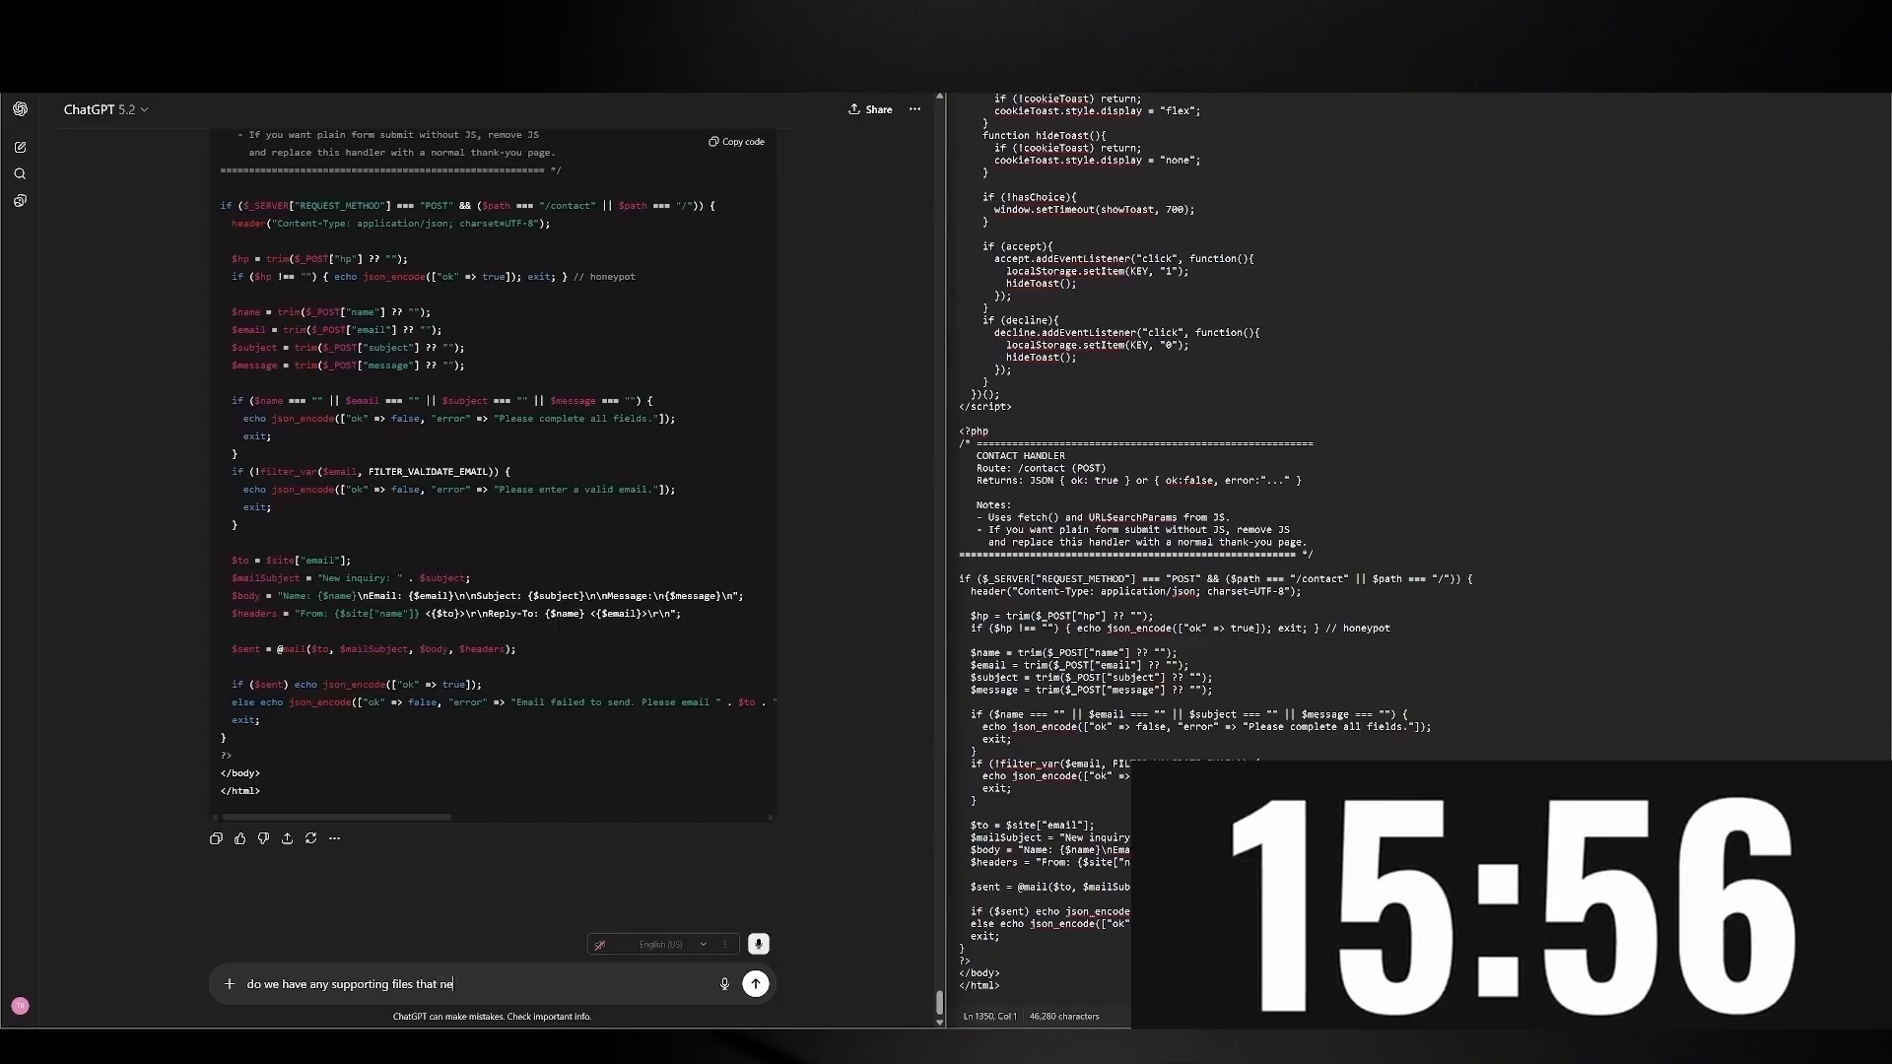
text(ed to be creatred)
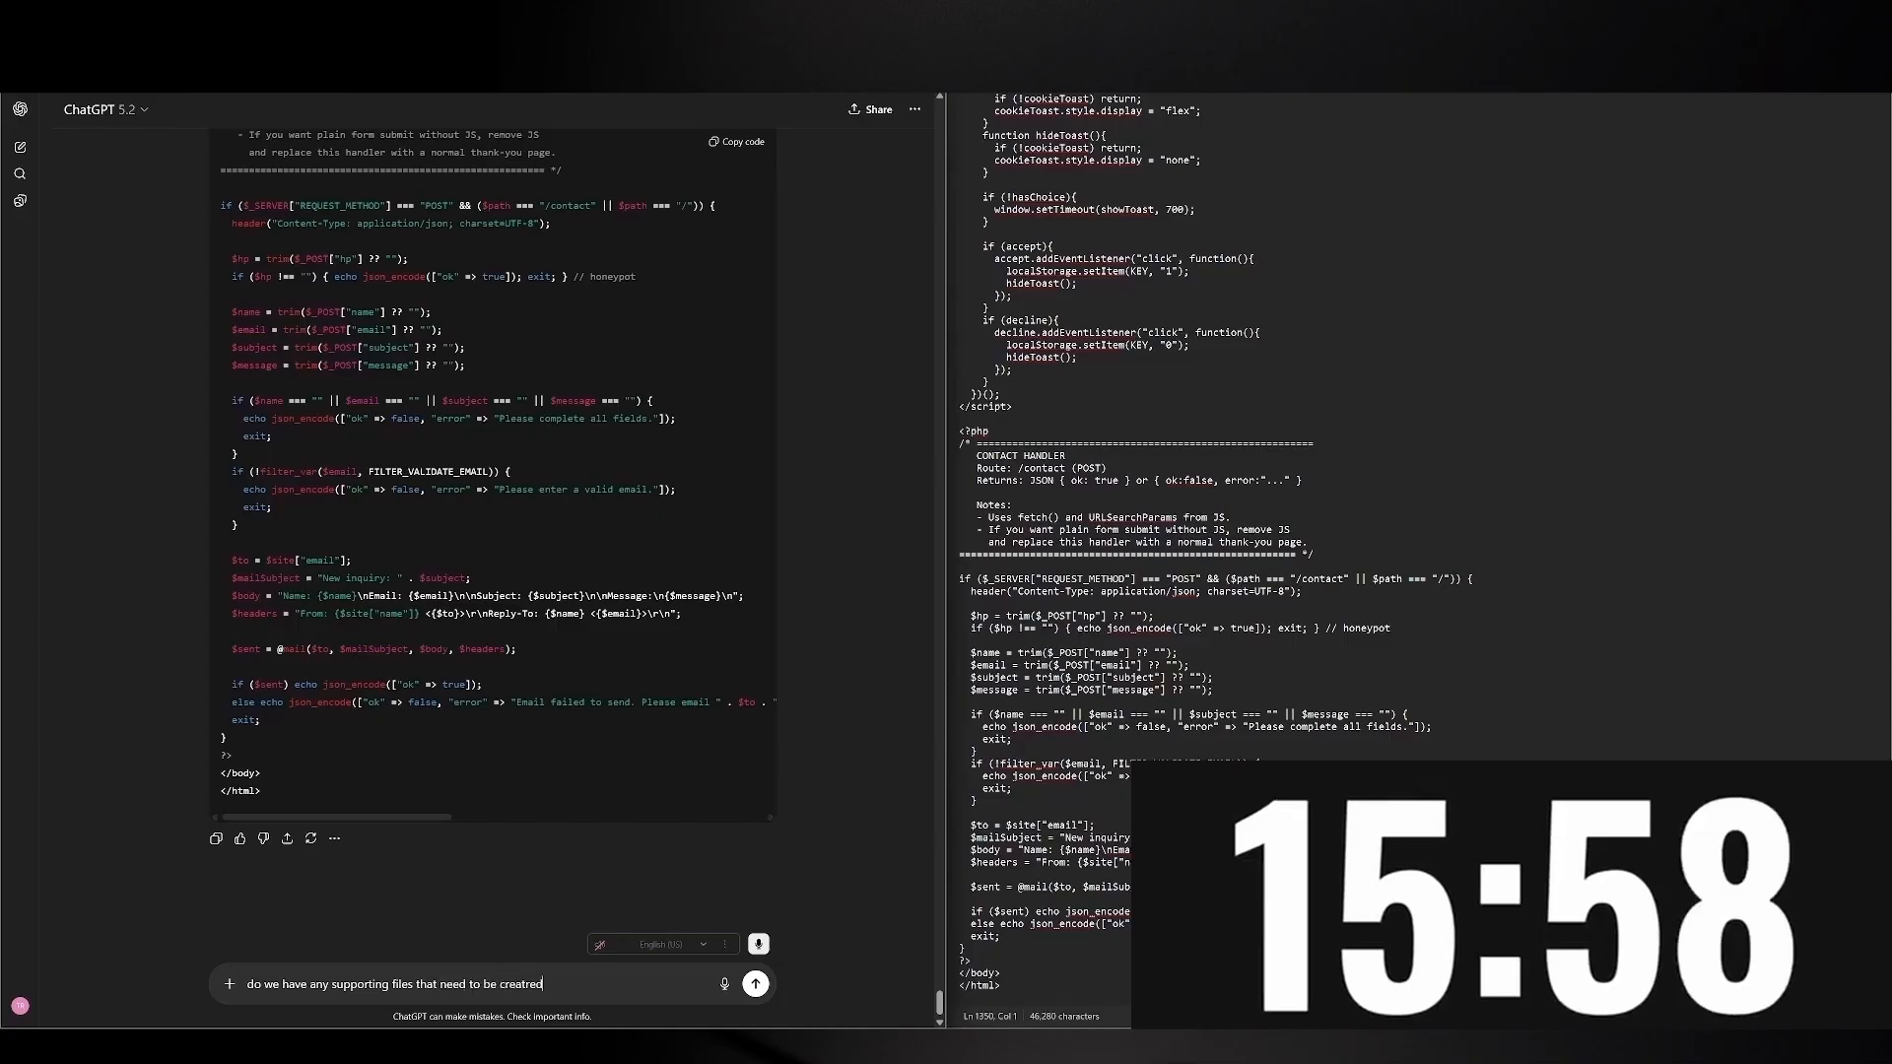
text(?)
key(BackSpace)
key(BackSpace)
key(BackSpace)
text(ed?)
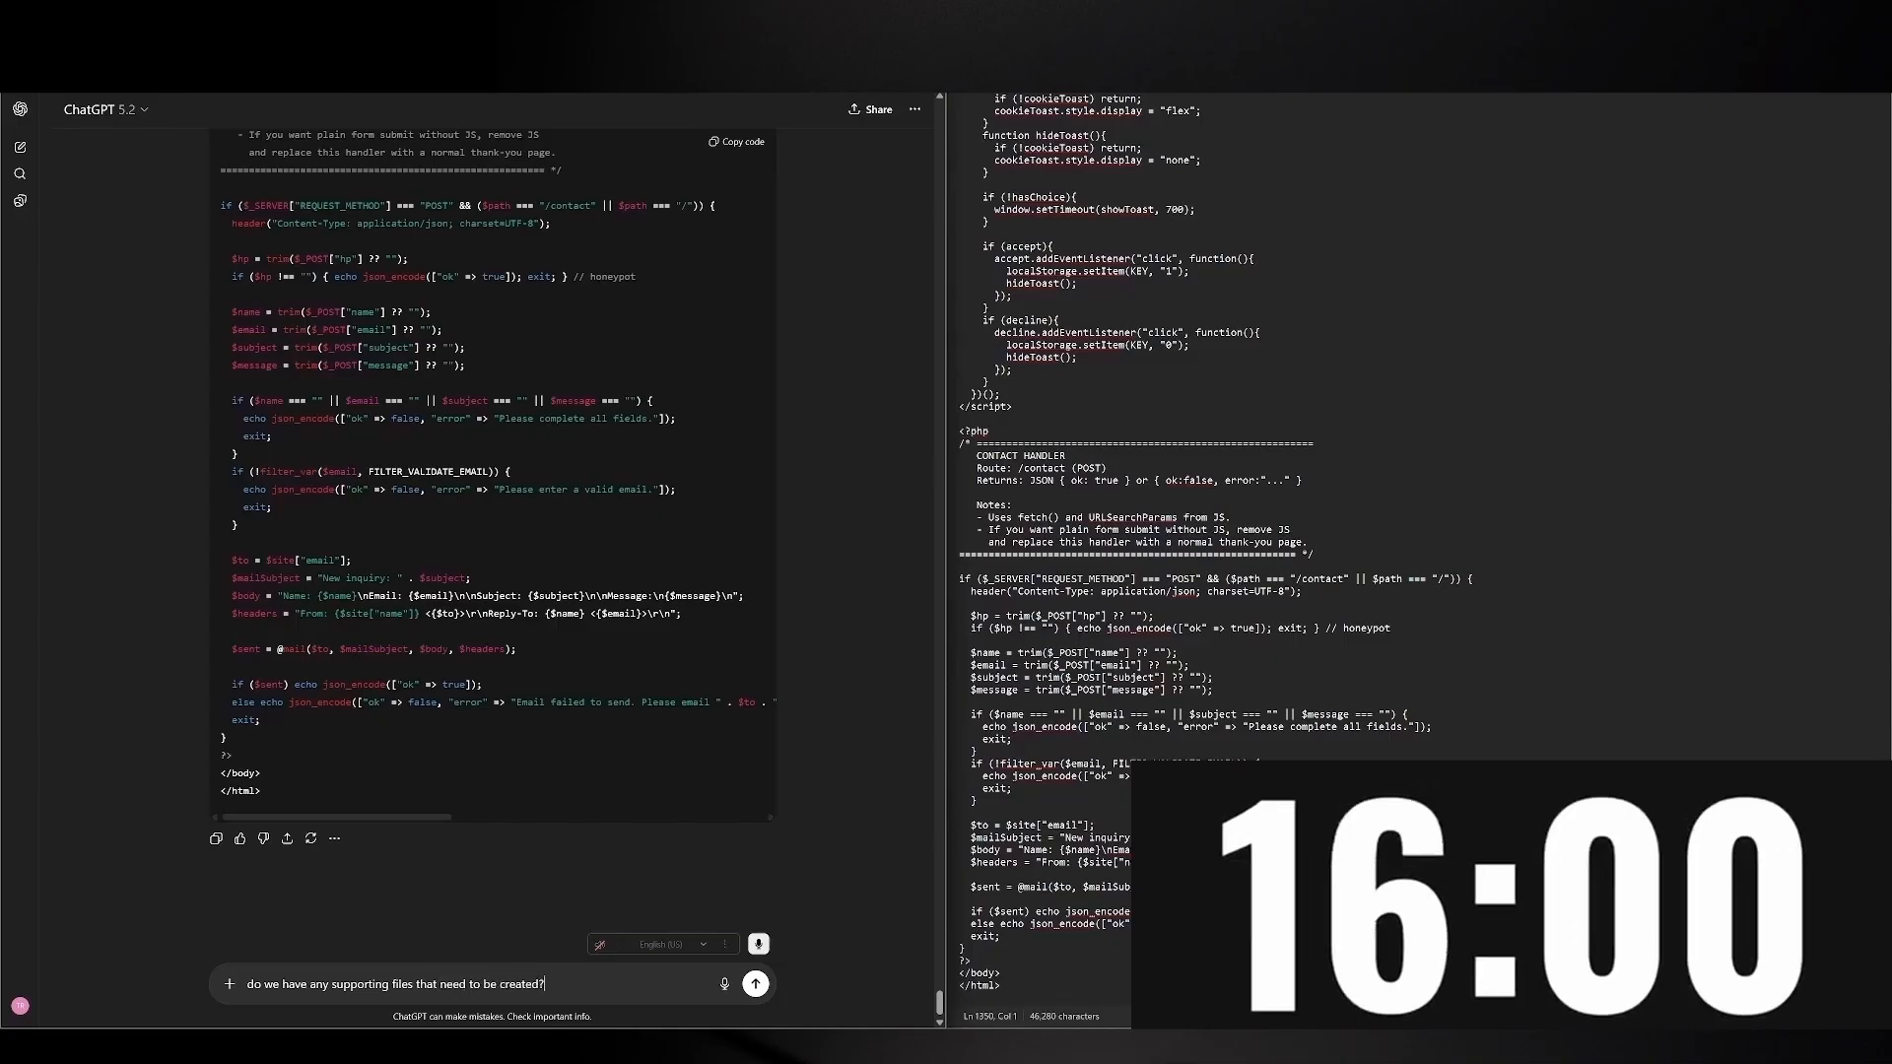
key(Return)
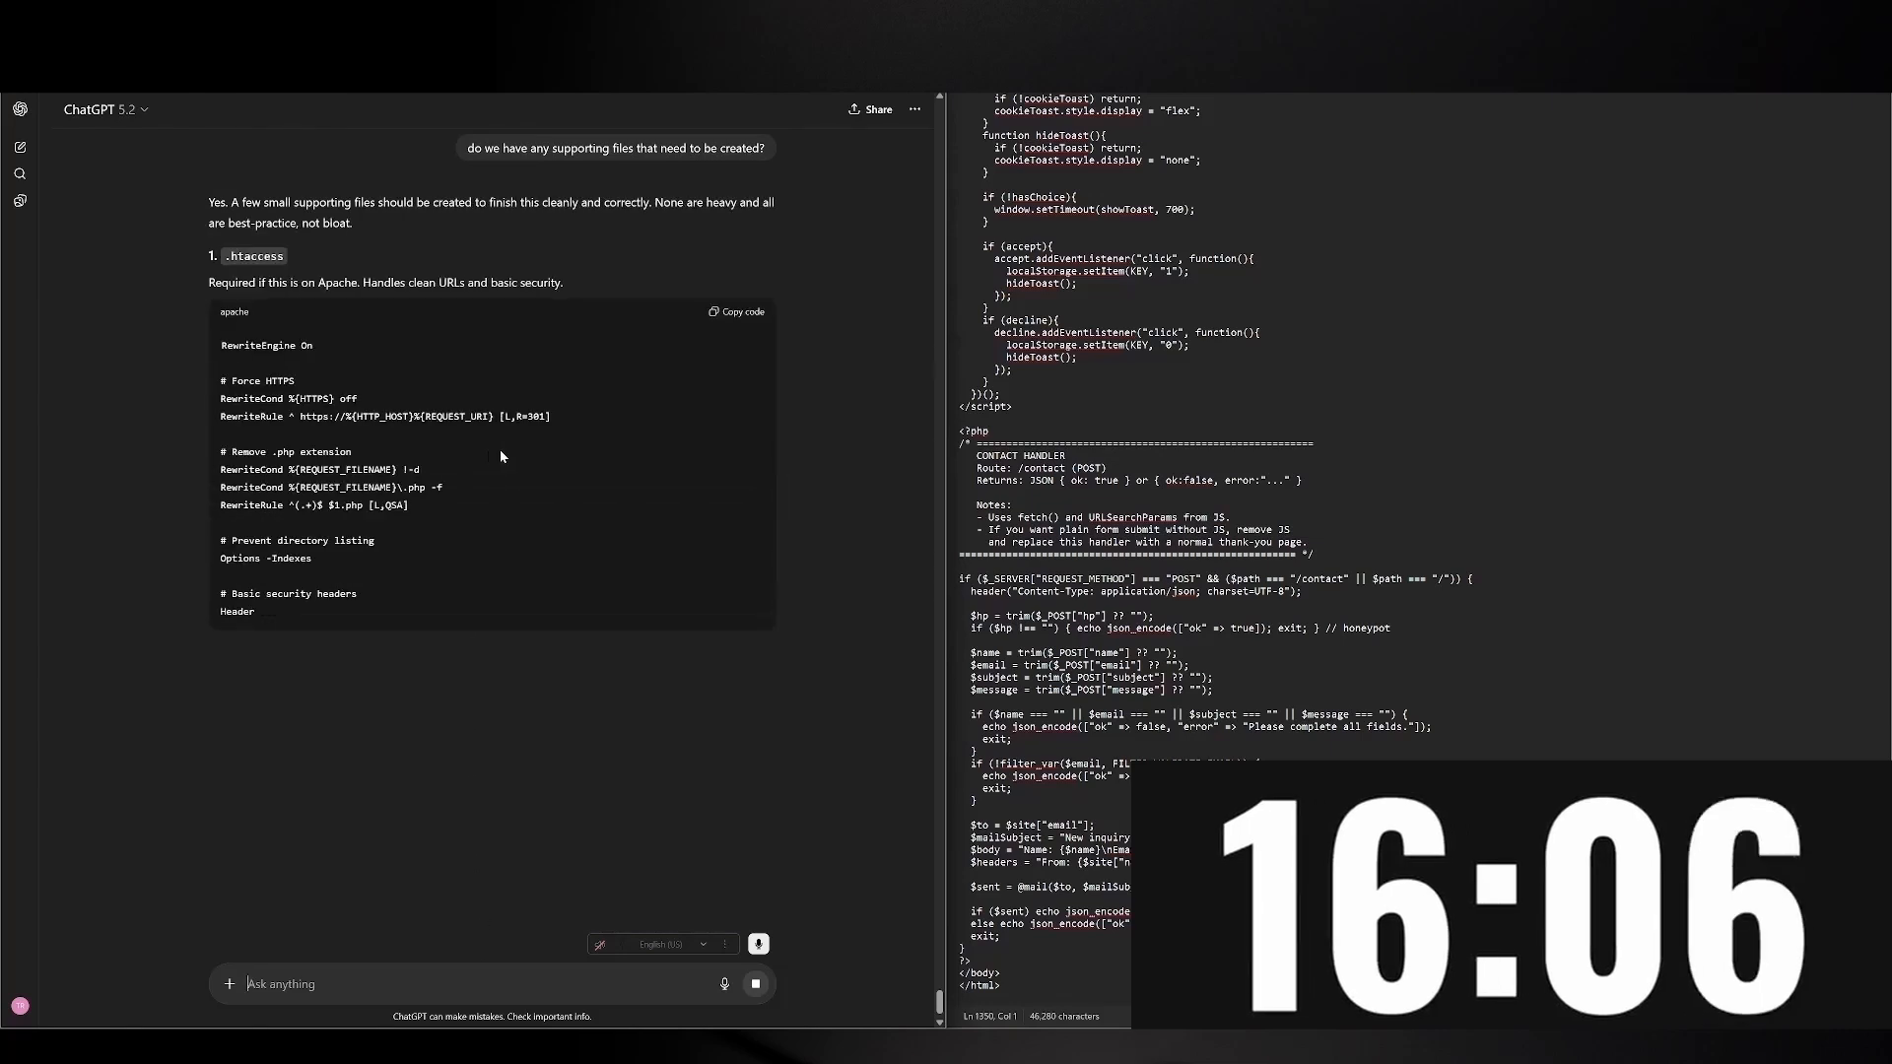
Copy the generated .htaccess rules into a new editor document and save it under the name htaccess
key(ctrl+n)
key(ctrl+shift+s)
key(Return)
click(736, 311)
key(ctrl+v)
click(969, 96)
click(985, 215)
text(htaccess)
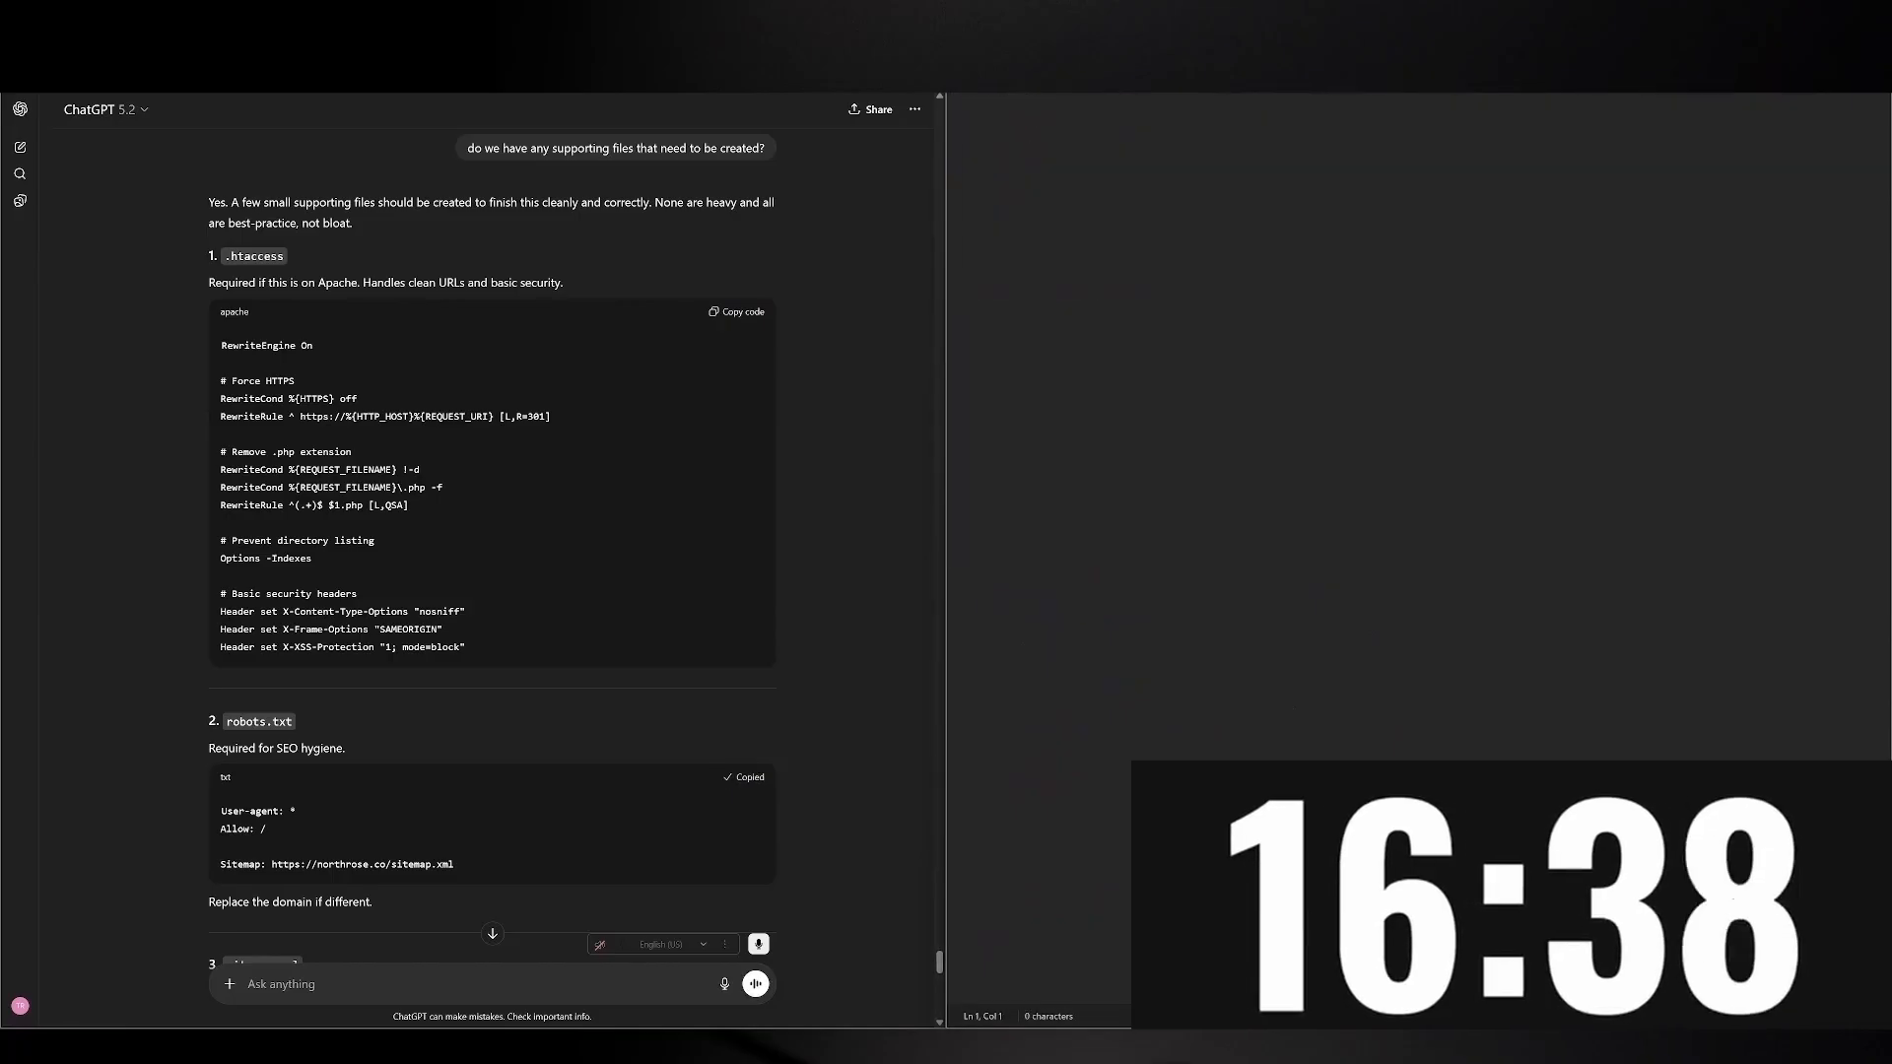
Save the copied User-agent and Sitemap rules as a text file named robots
key(ctrl+shift+s)
text(robots)
key(Return)
Save the generated XML list of site URLs as sitemap.xml
scroll(492, 532, down, 5)
key(ctrl+shift+s)
text(sitem)
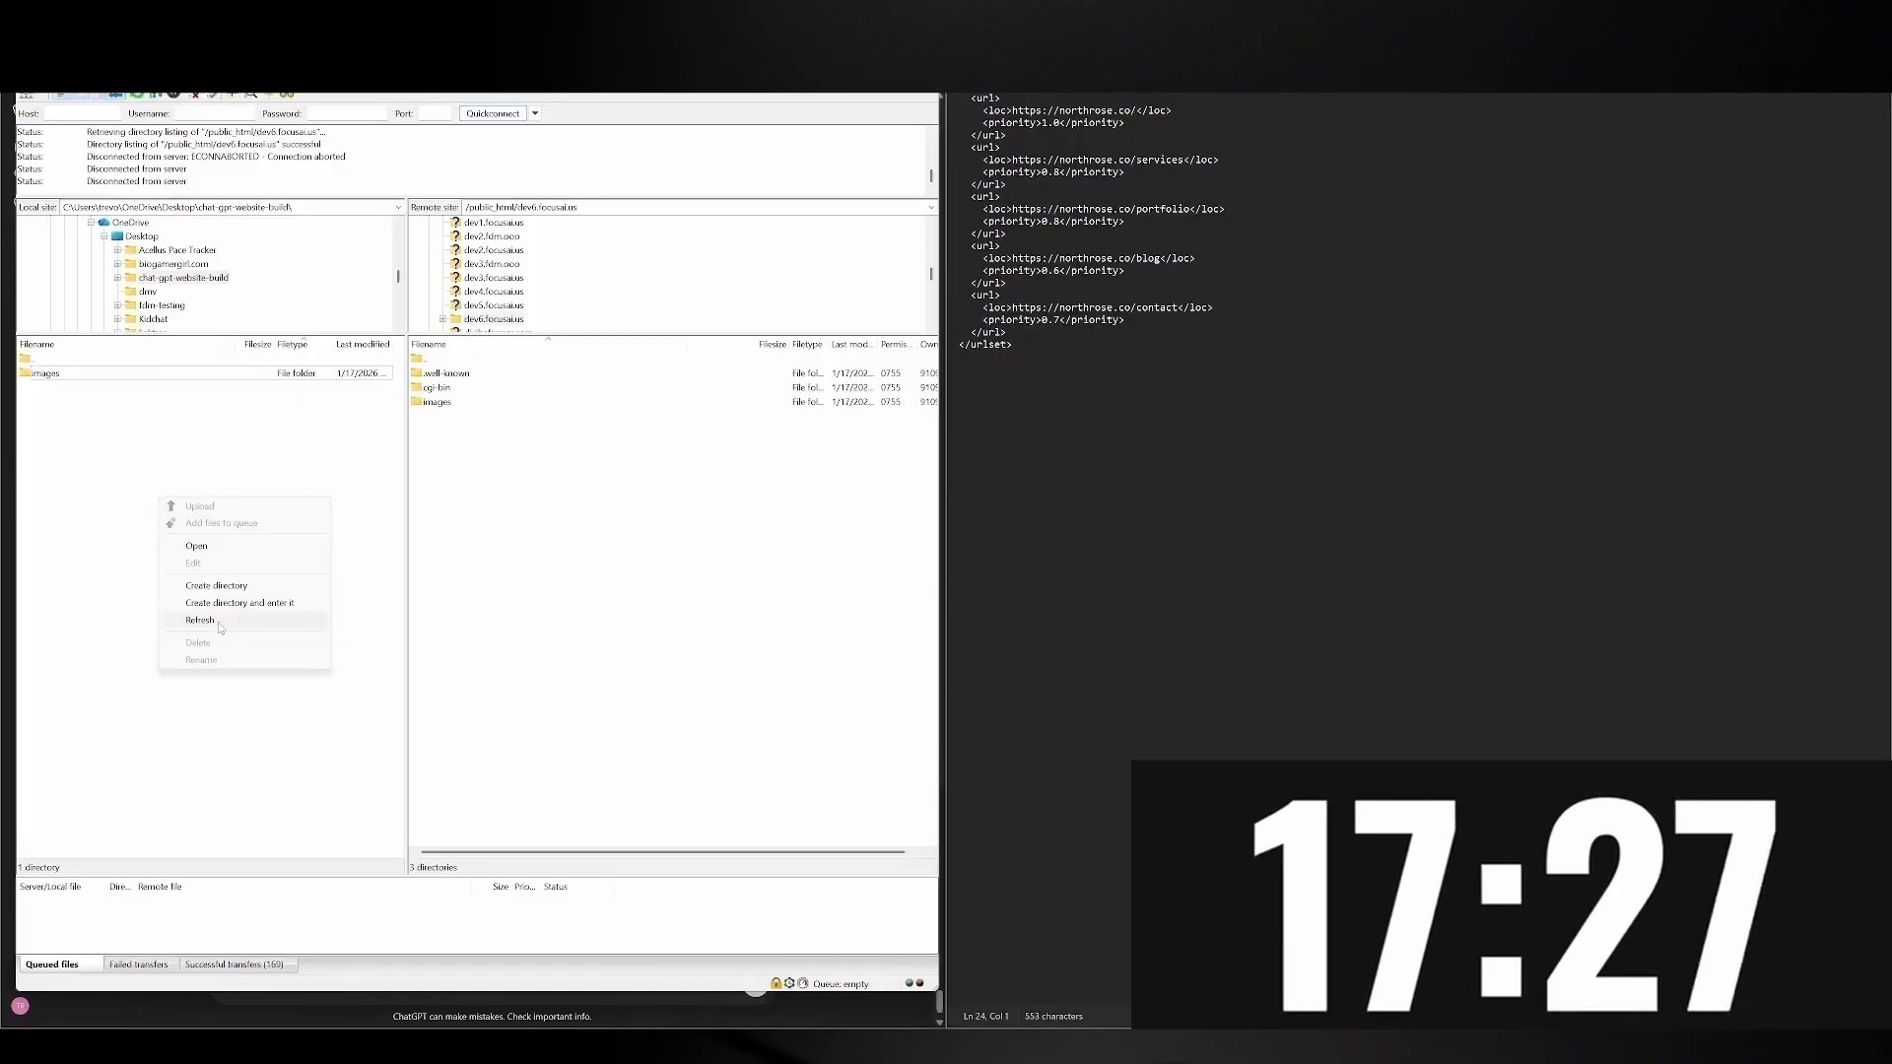
In the FTP client, refresh the local chat-gpt-website-build folder and rename the htaccess text file to .htaccess
click(219, 624)
mouse_move(62, 481)
mouse_down()
mouse_move(76, 371)
mouse_move(57, 494)
mouse_up()
right_click(59, 419)
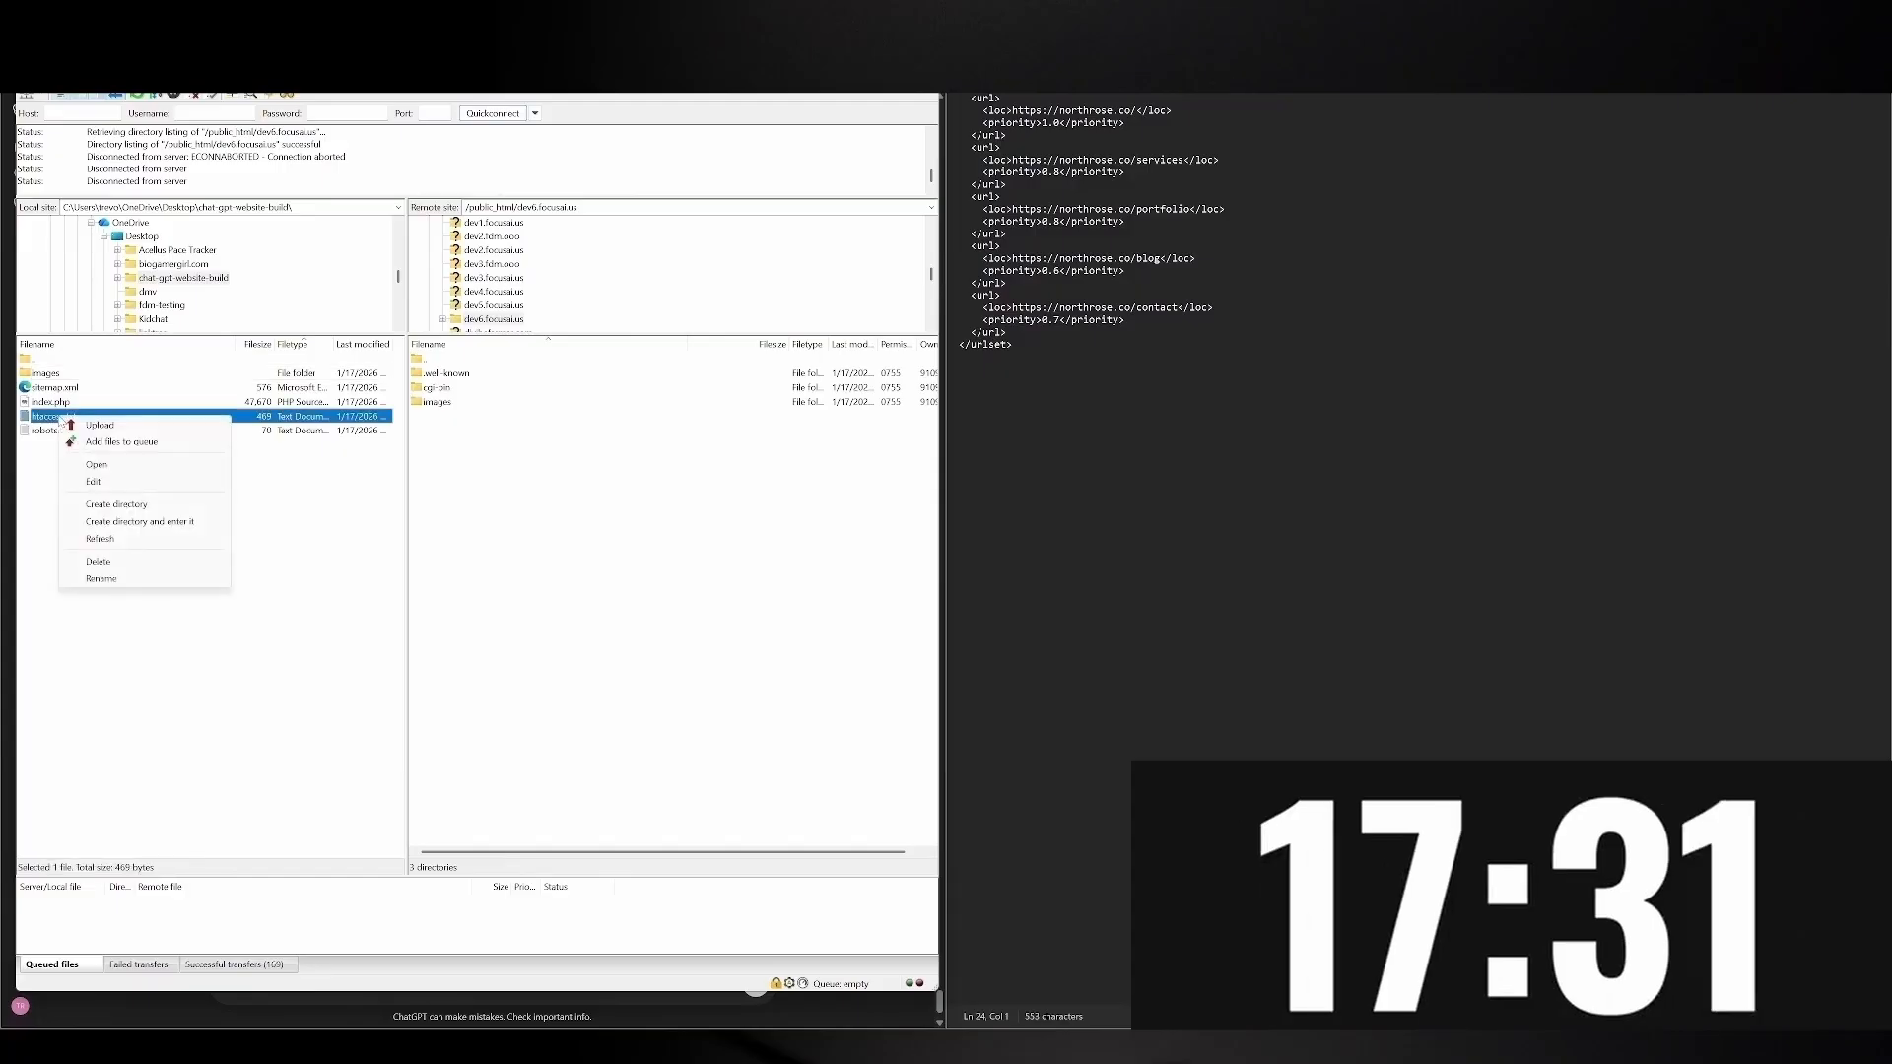
click(101, 580)
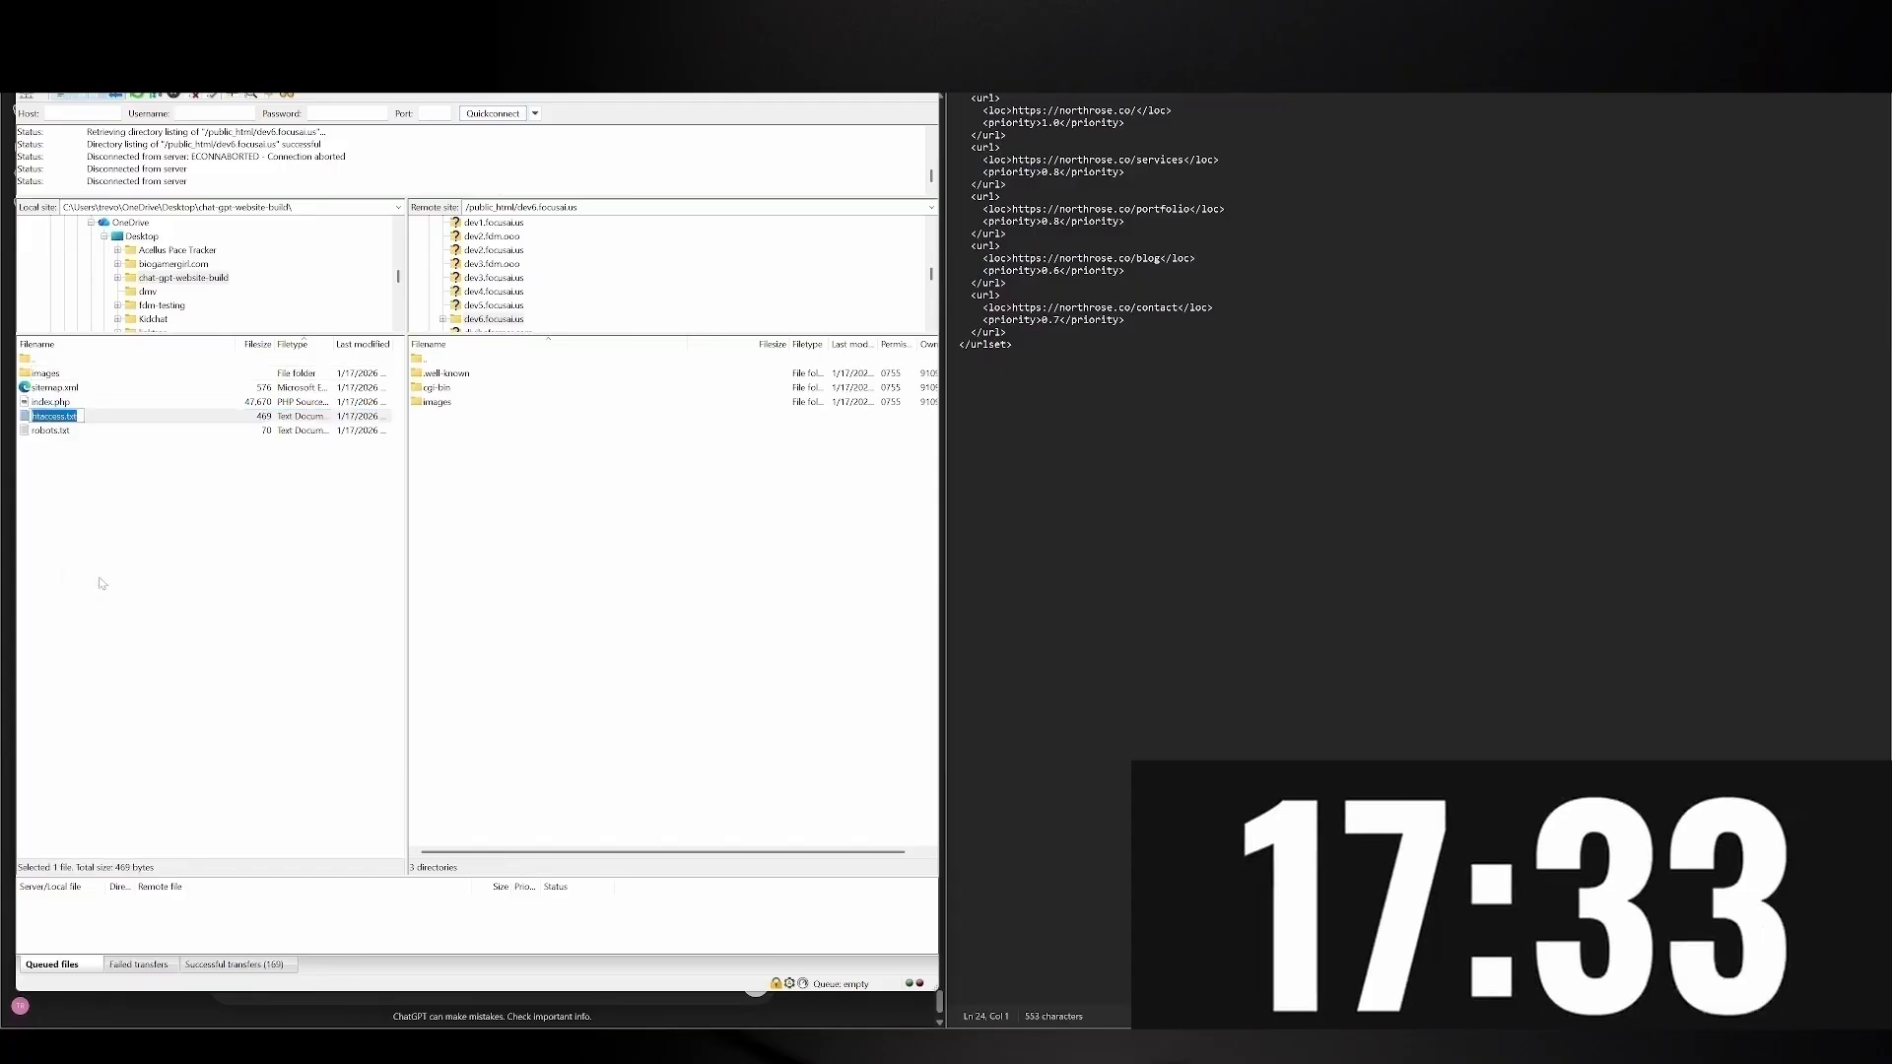
text(.htaccess)
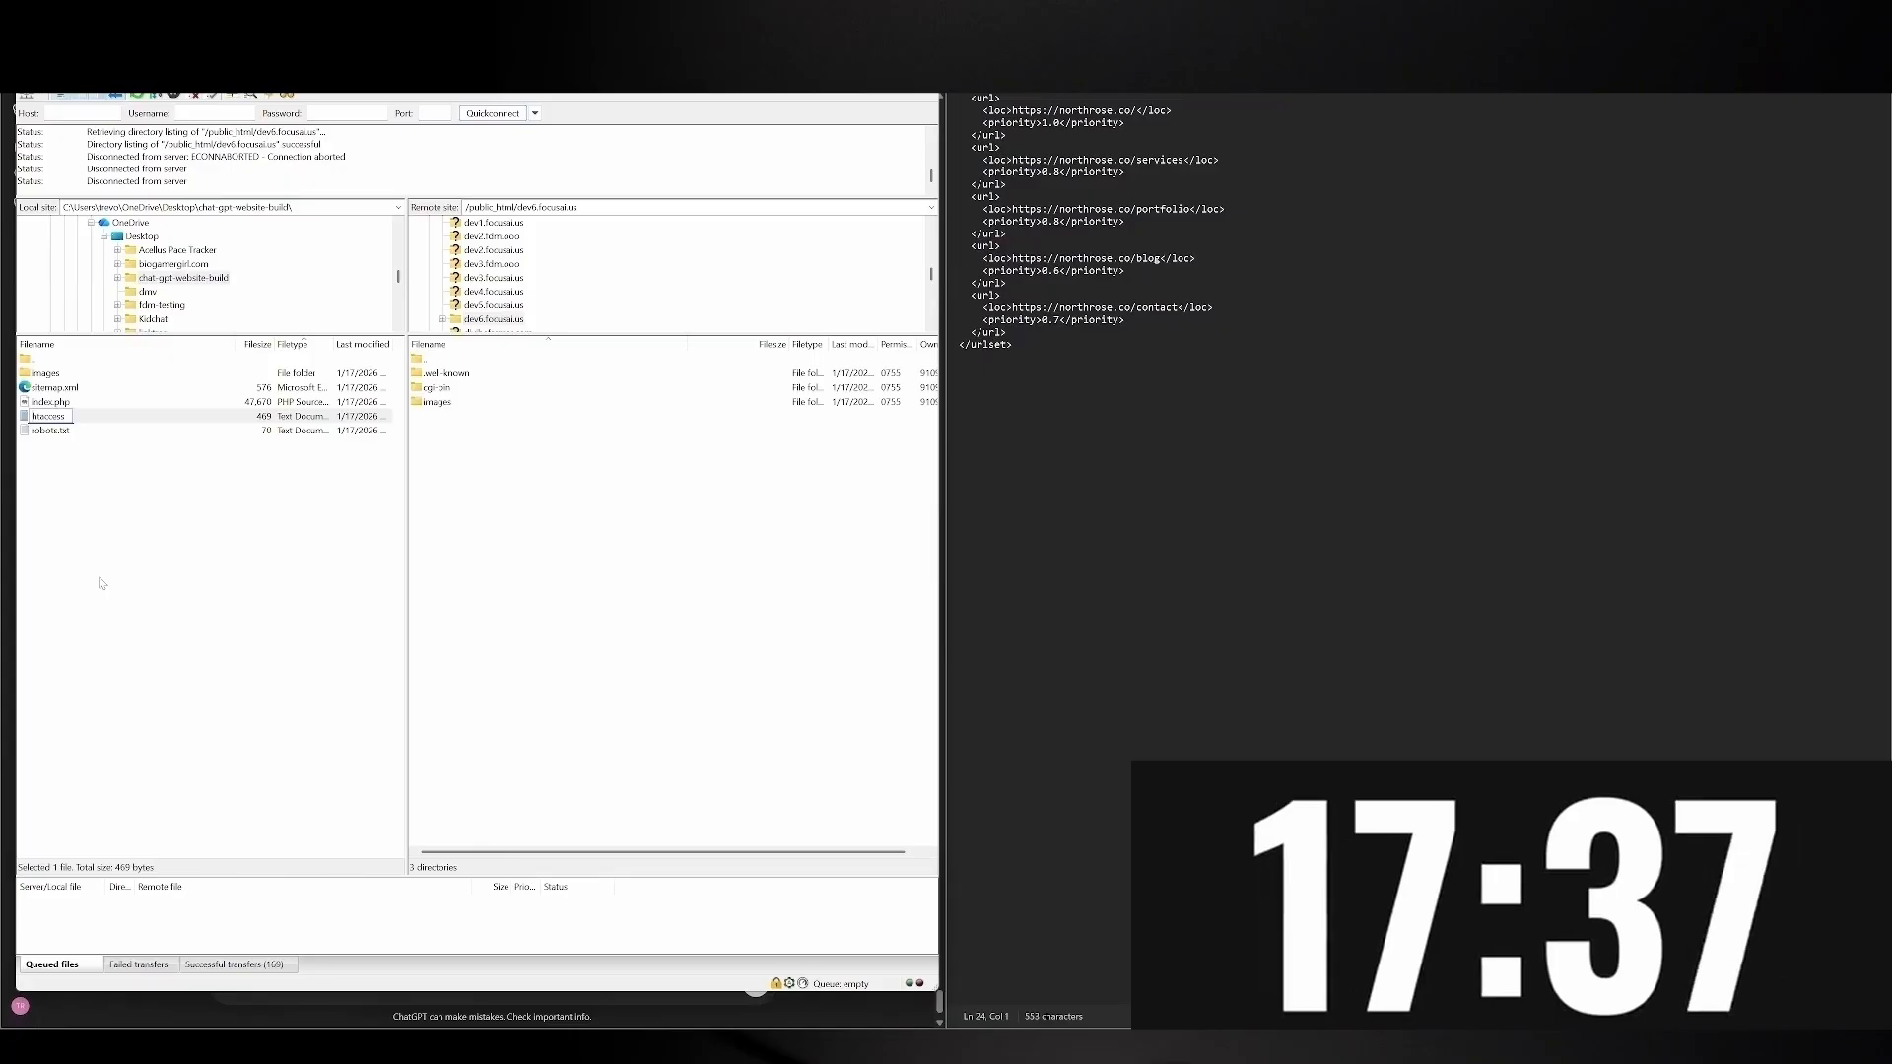
click(102, 583)
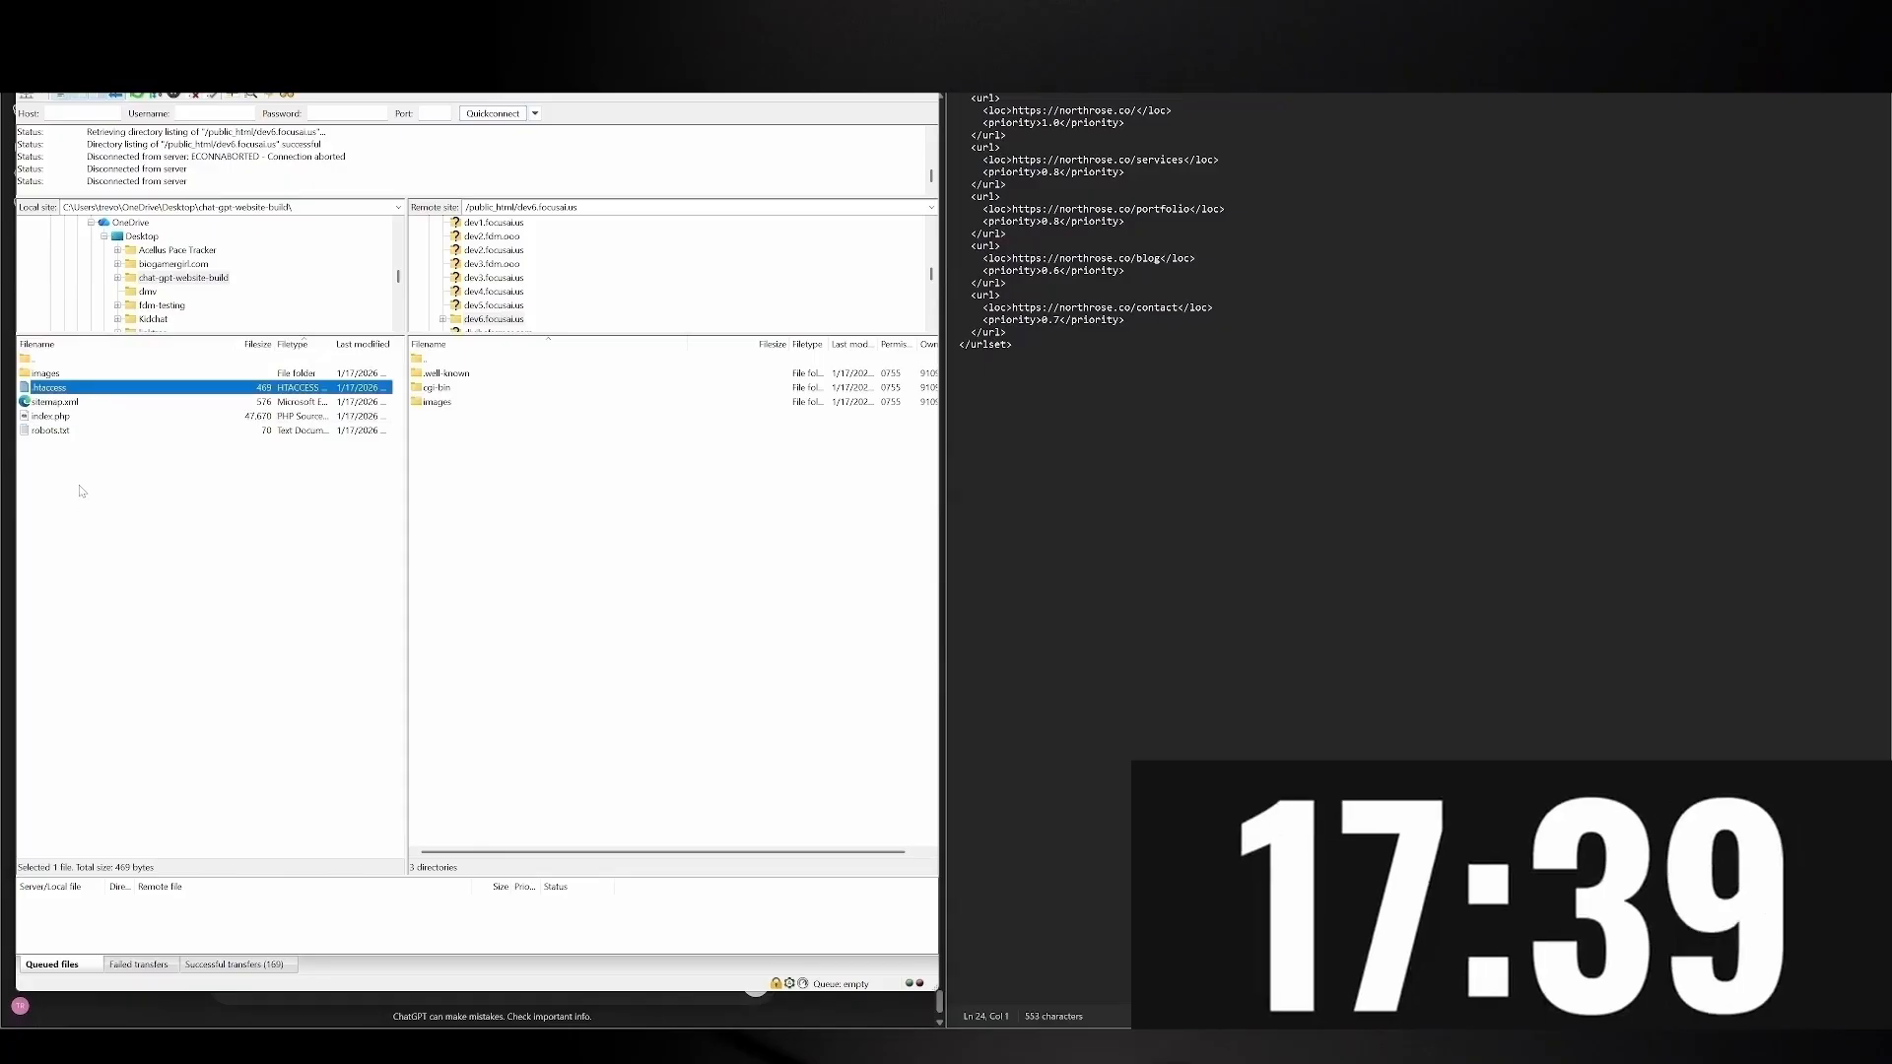
Upload .htaccess, sitemap.xml, index.php and robots.txt to the dev6 directory on the server
drag(55, 460, 47, 389)
right_click(55, 394)
click(79, 404)
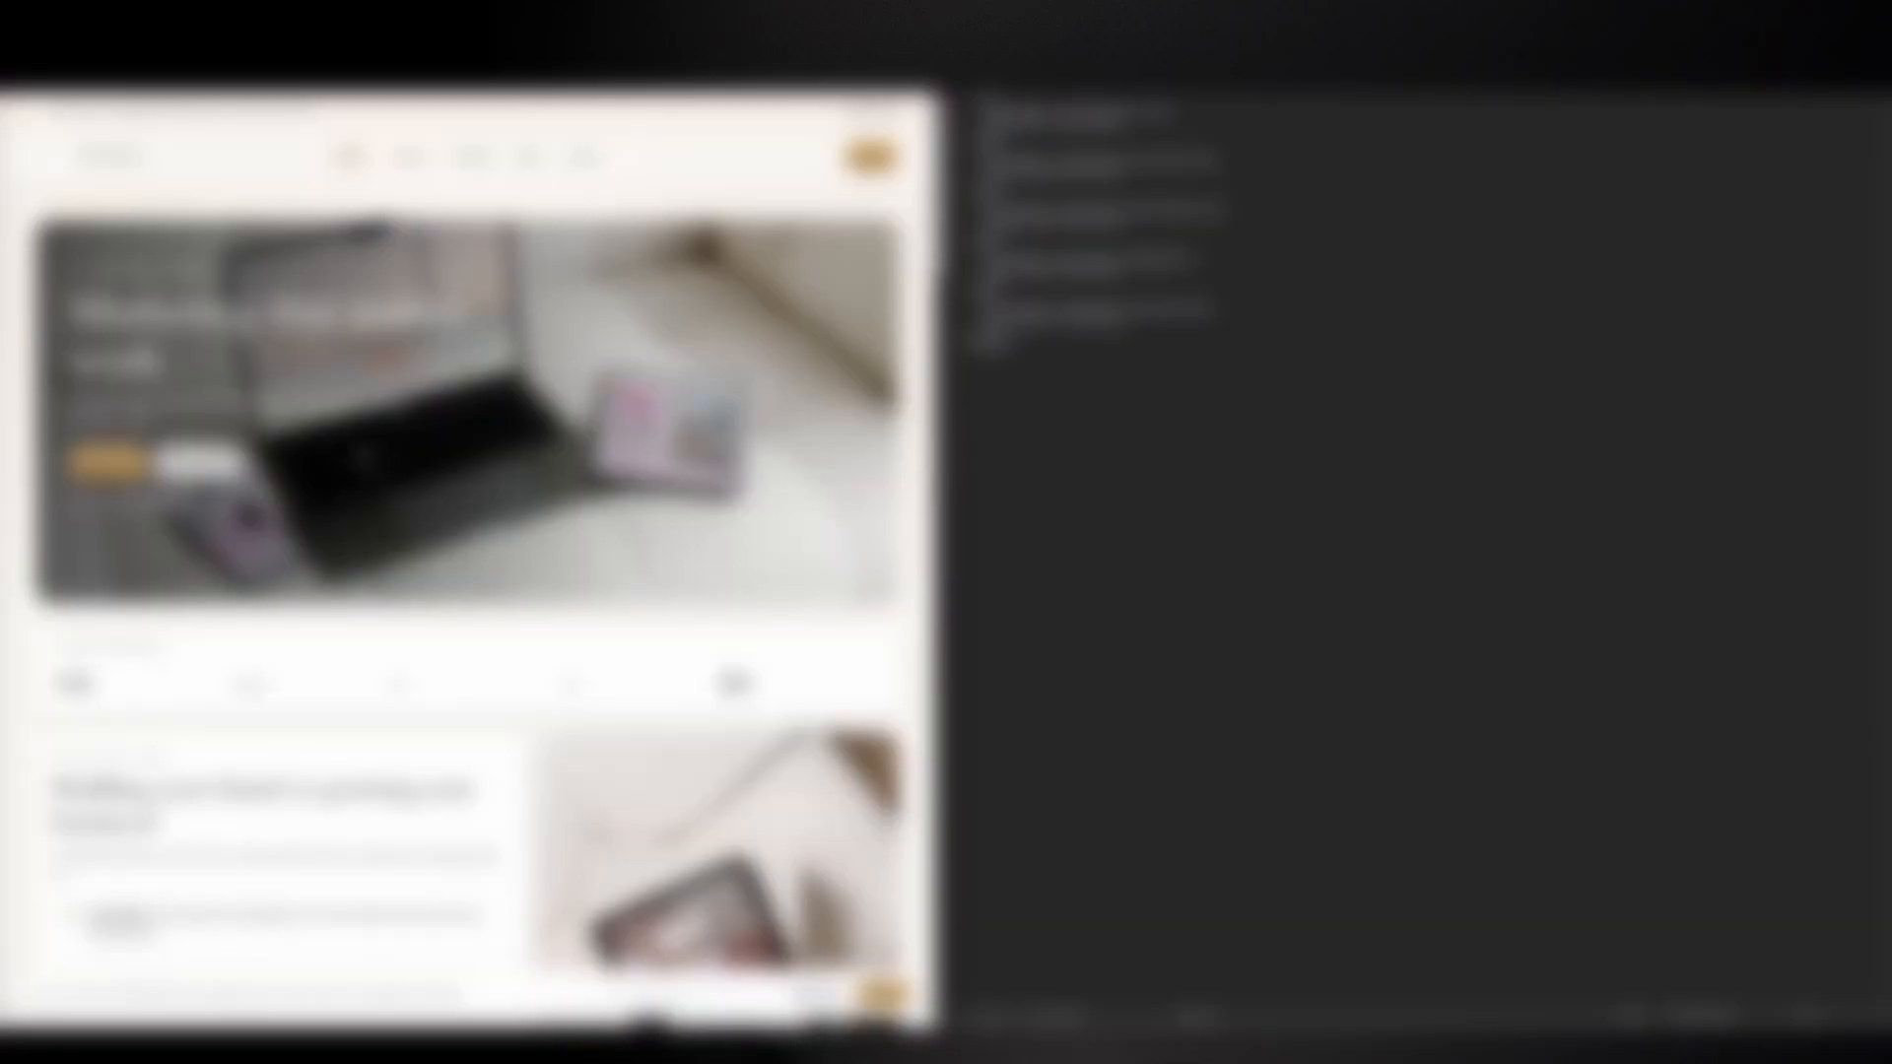
Look through the rebuilt homepage in the browser, from the hero banner down through its sections and image grids
scroll(366, 457, down, 15)
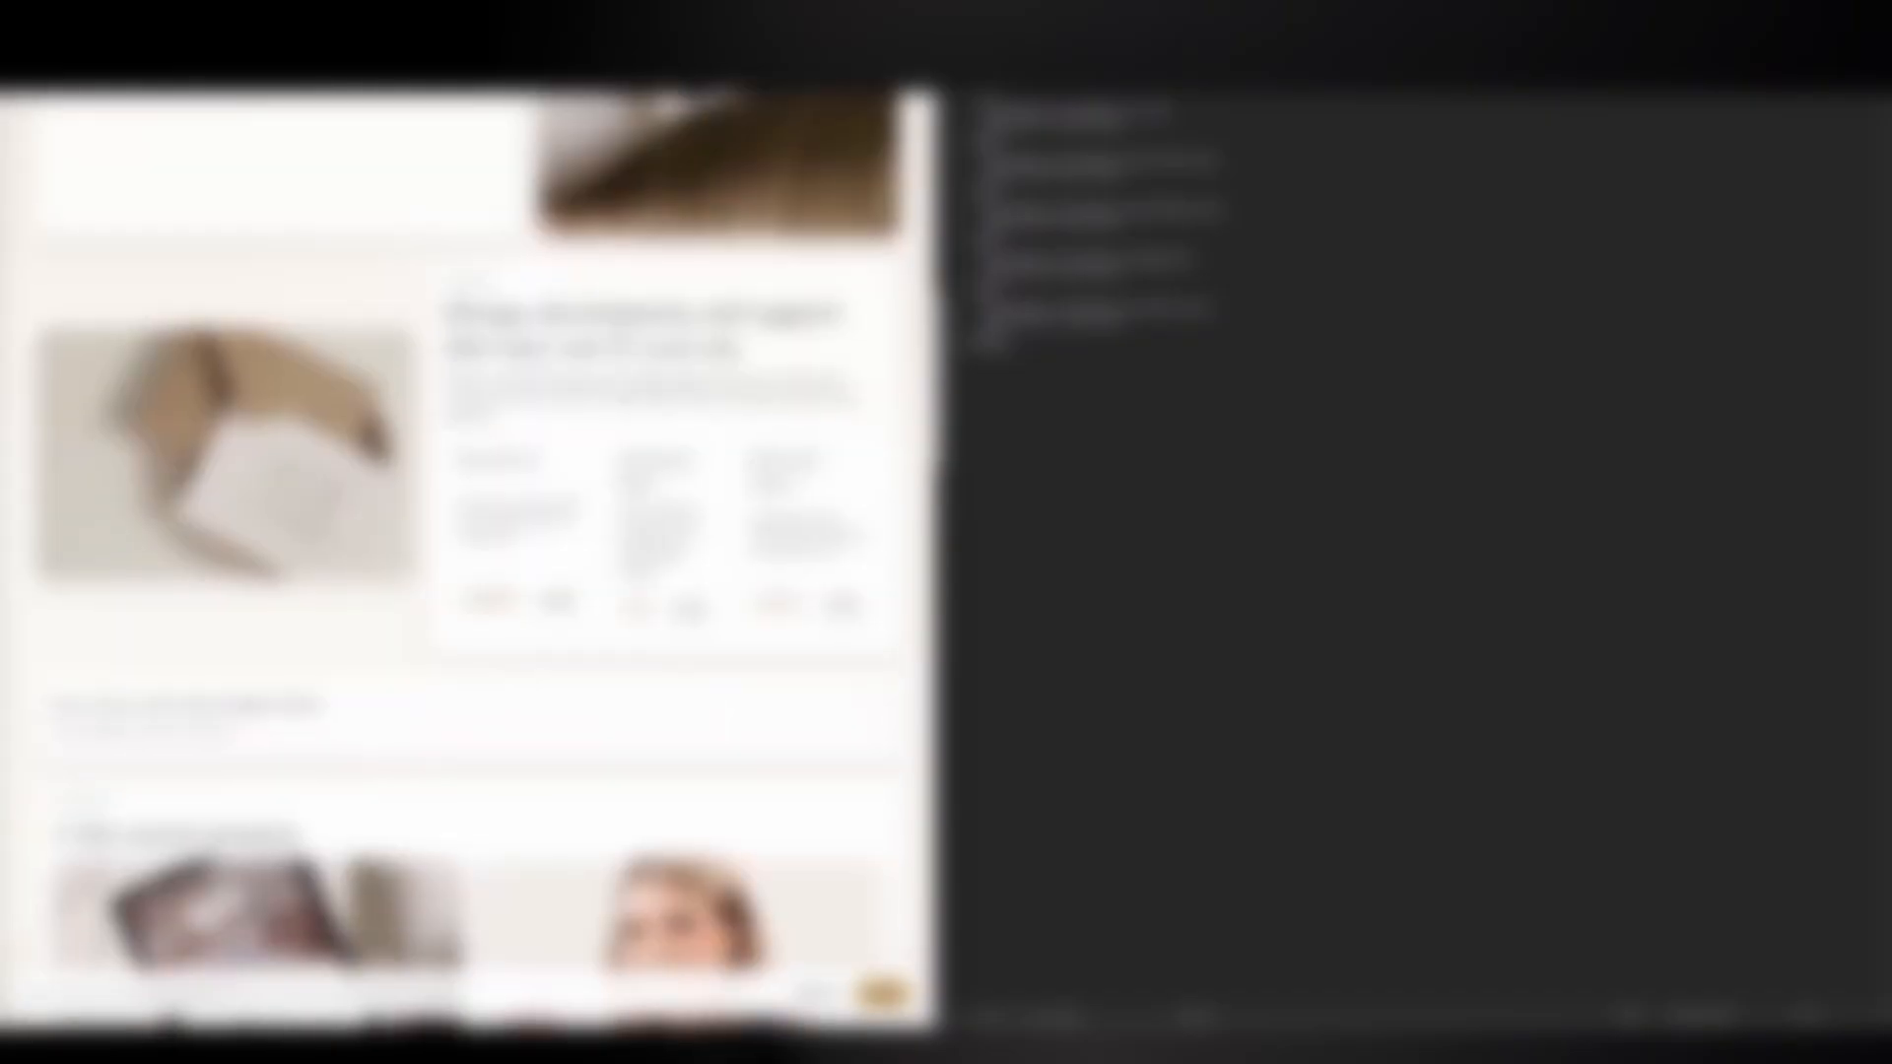
scroll(366, 458, down, 16)
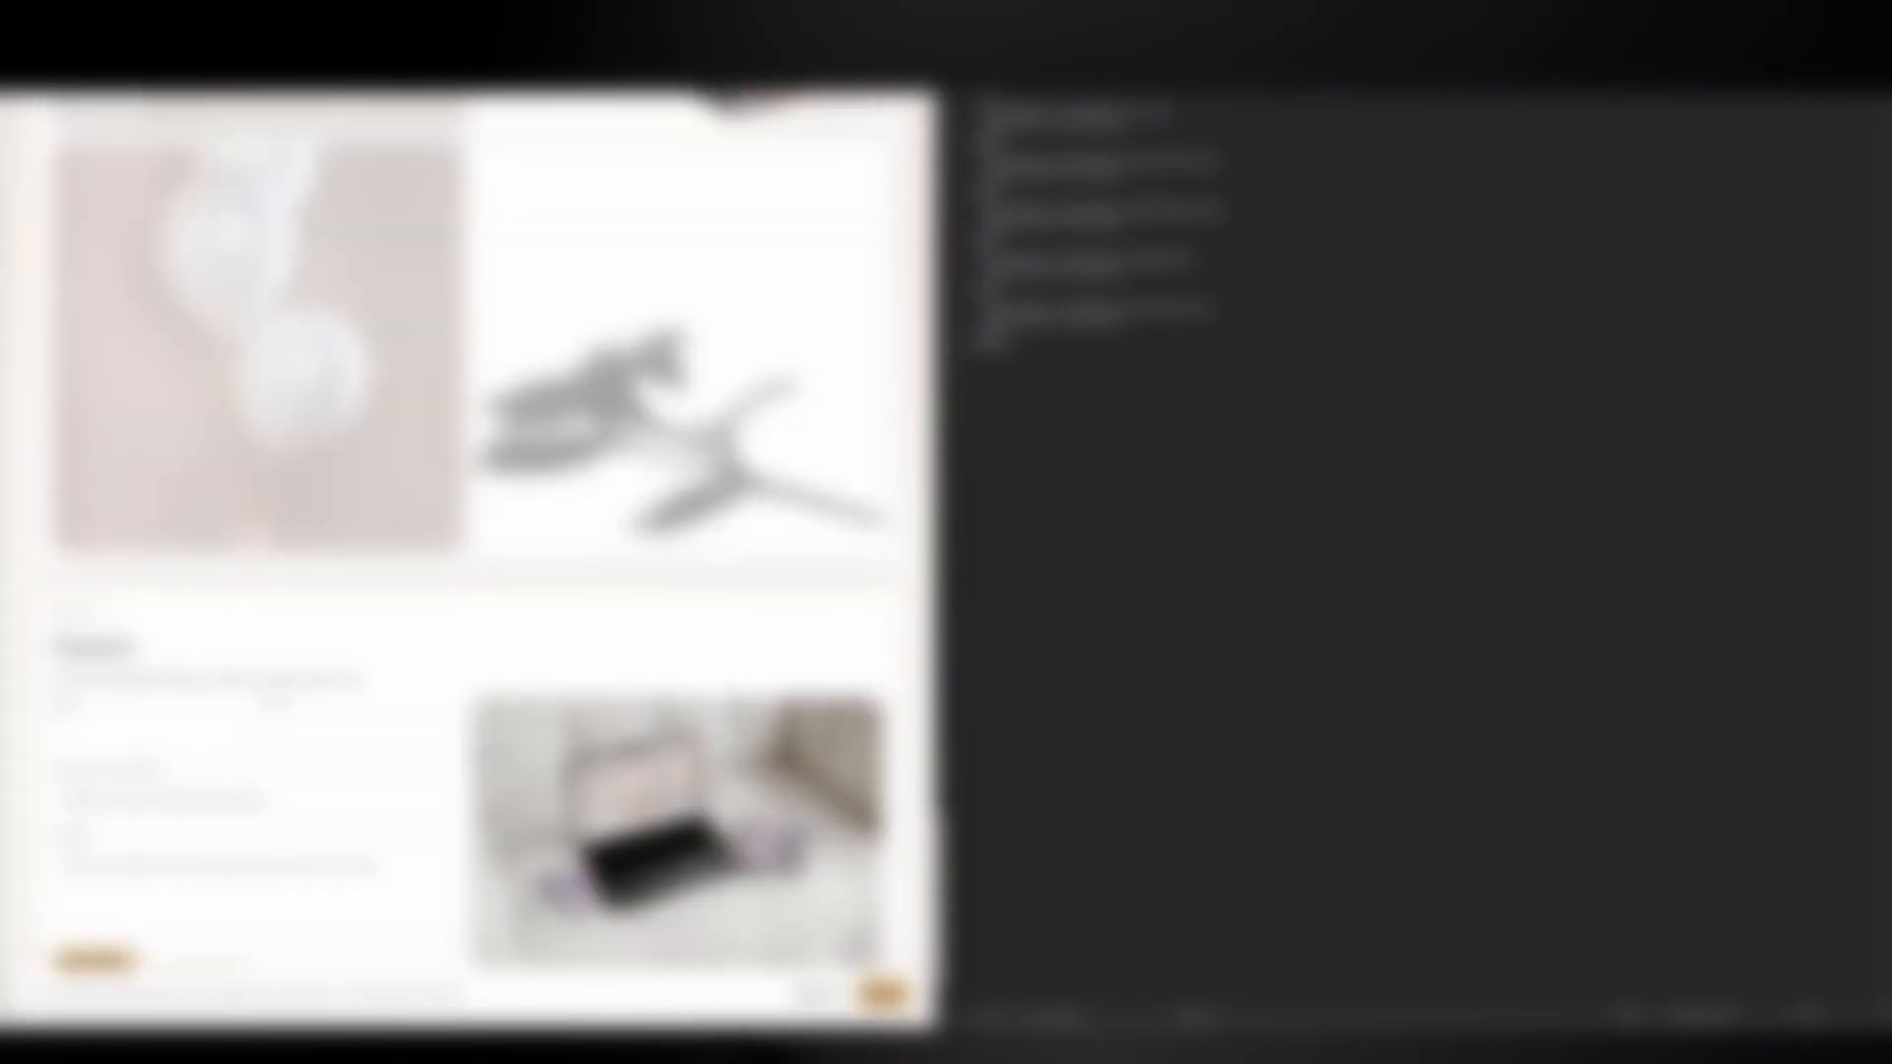
scroll(367, 458, down, 16)
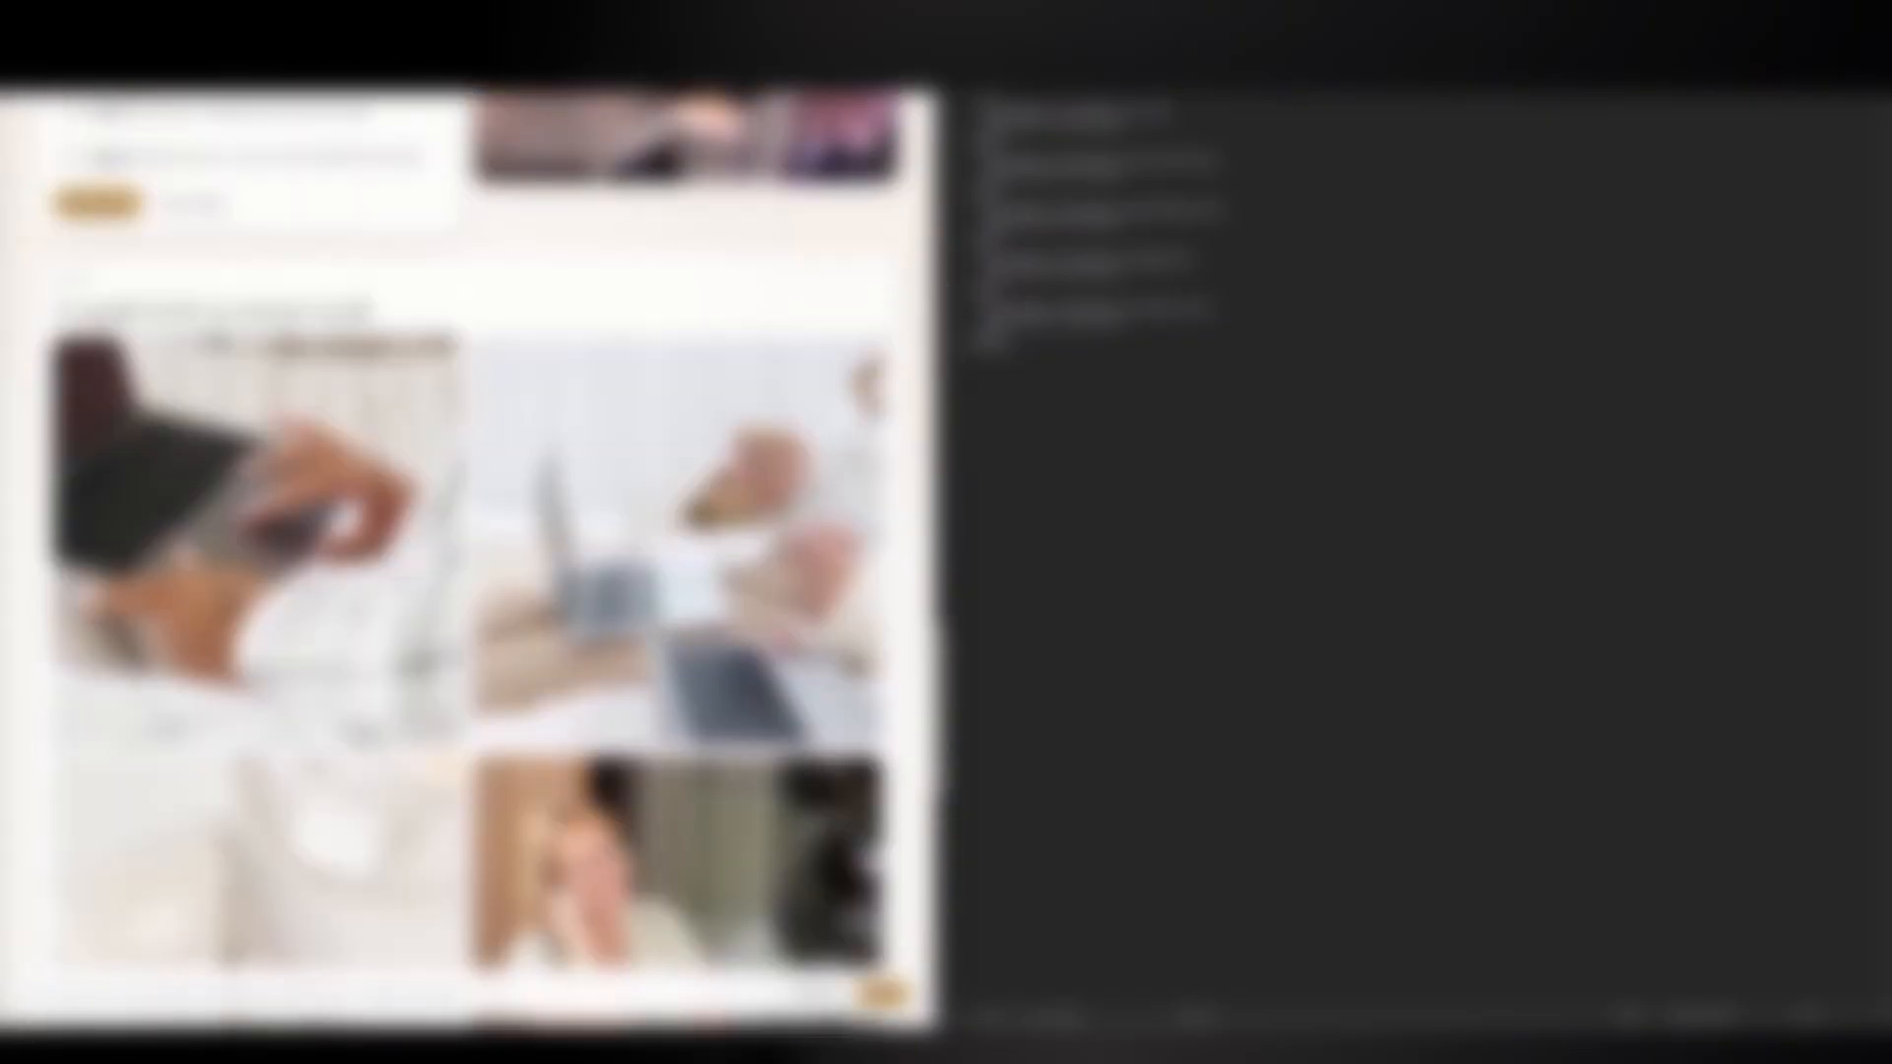